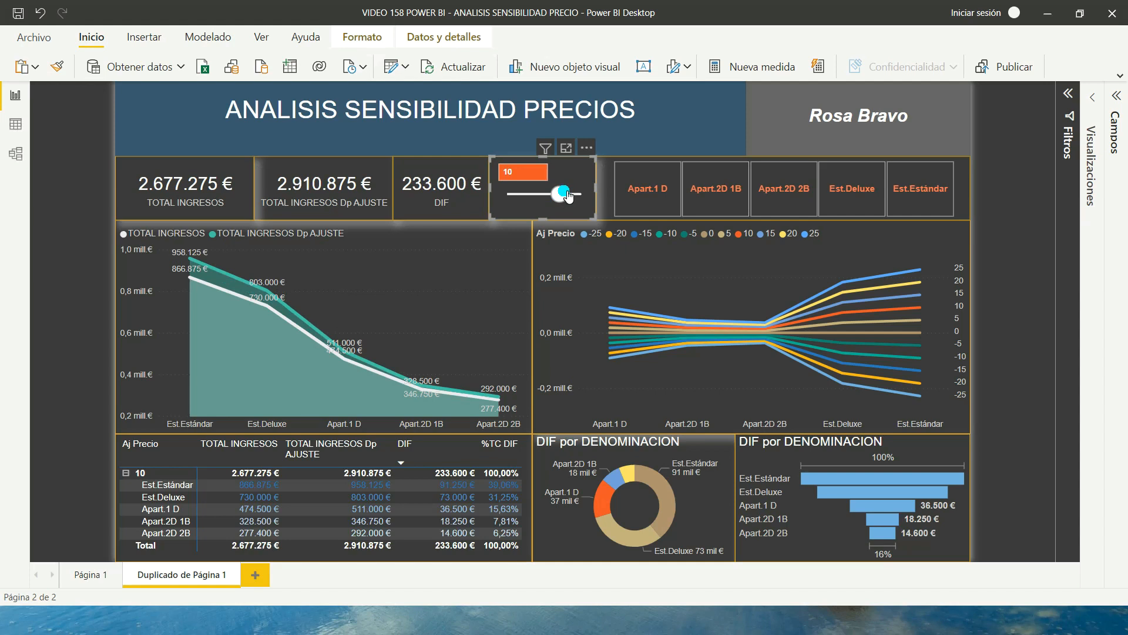
Lower the price adjustment slicer to -10 to examine how the revenue figures and charts respond.
{"action": "left_click_drag", "start_coordinate": [572, 200], "coordinate": [542, 200]}
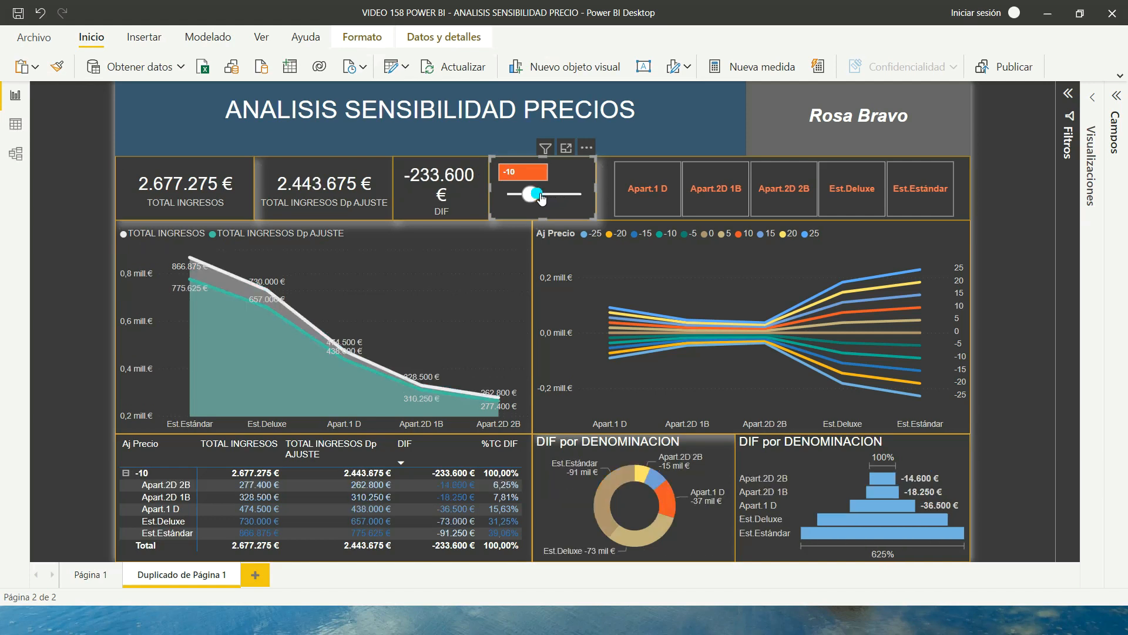
{"action": "left_click_drag", "start_coordinate": [542, 199], "coordinate": [534, 194]}
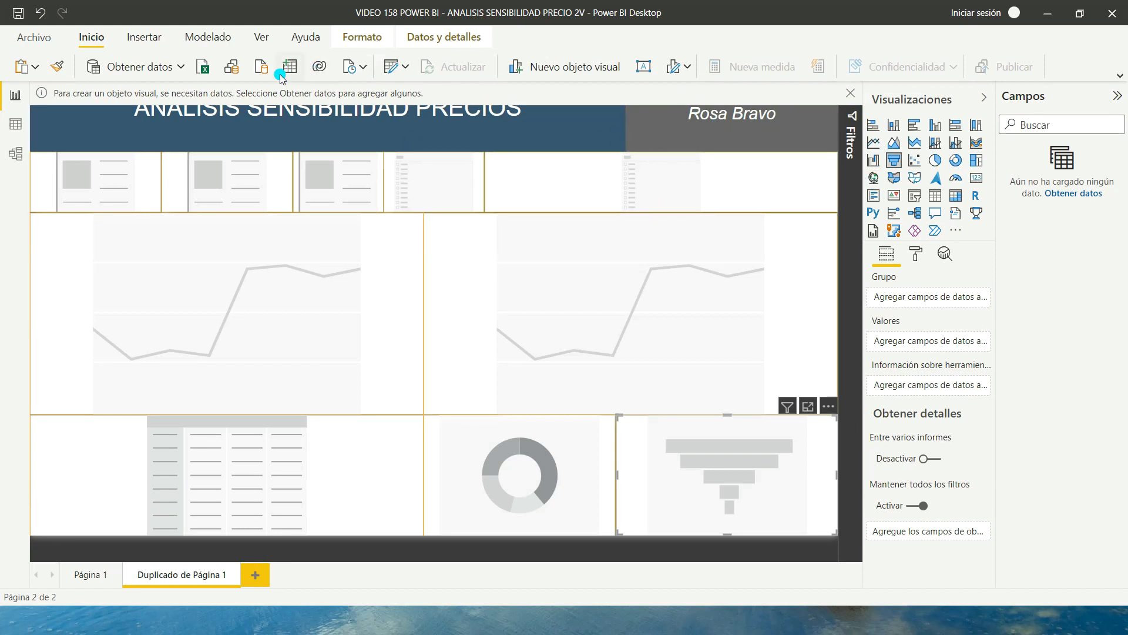
Import the Hoja1 sheet from the Excel workbook DATOS VIDEO 158.xlsx and load it into the report.
{"action": "left_click", "coordinate": [203, 67]}
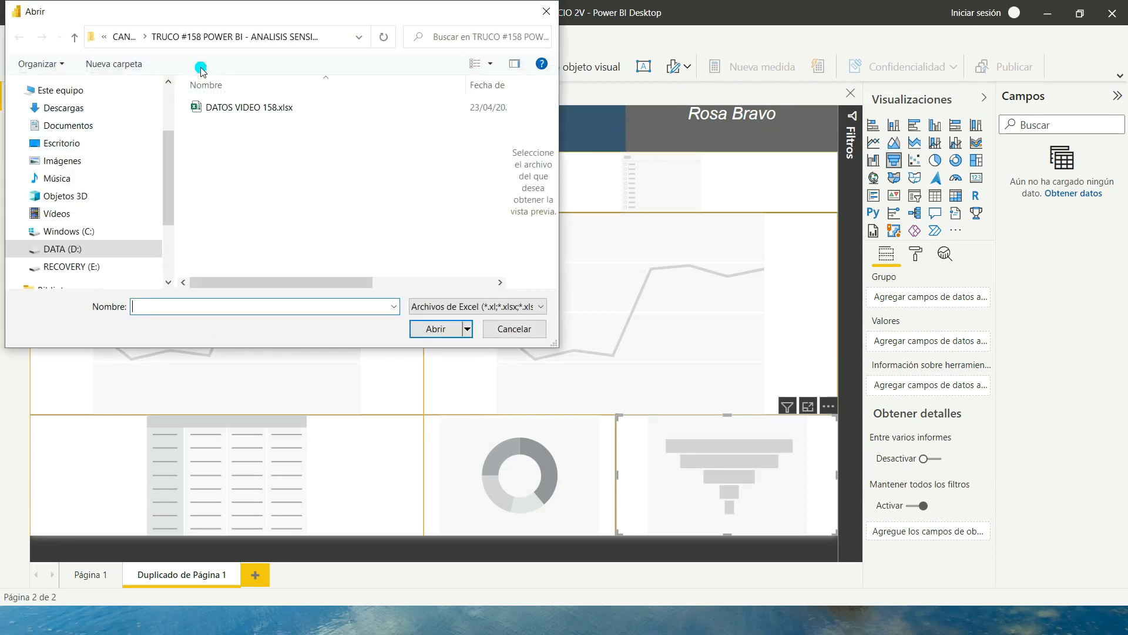
{"action": "left_click", "coordinate": [216, 107]}
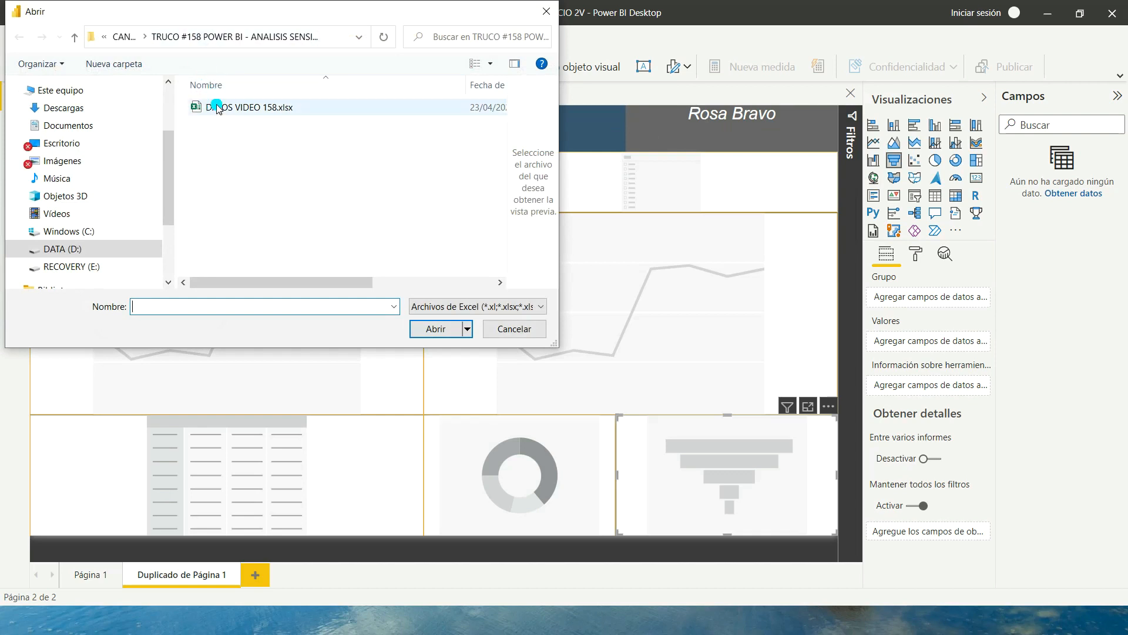
{"action": "left_click", "coordinate": [433, 328]}
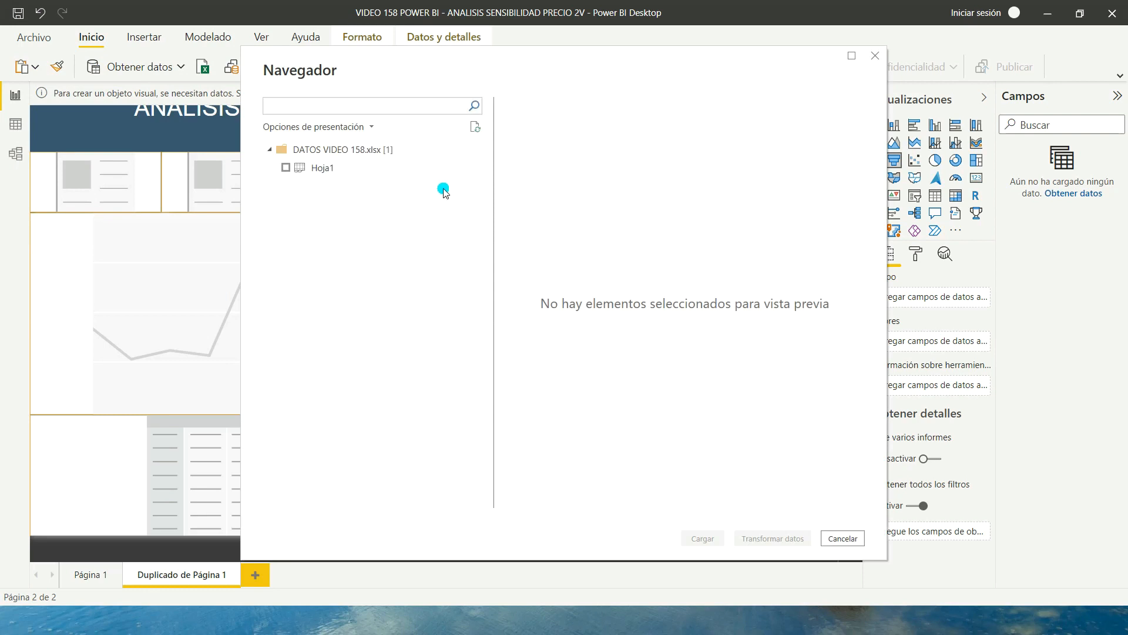
{"action": "left_click", "coordinate": [285, 168]}
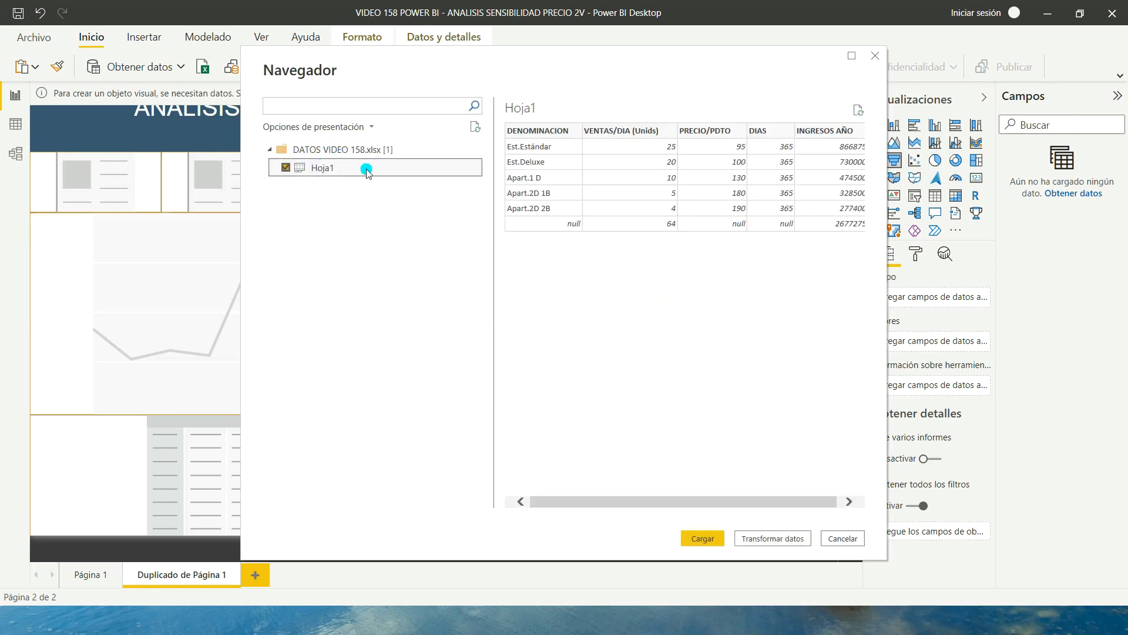
{"action": "left_click_drag", "start_coordinate": [641, 504], "coordinate": [648, 505]}
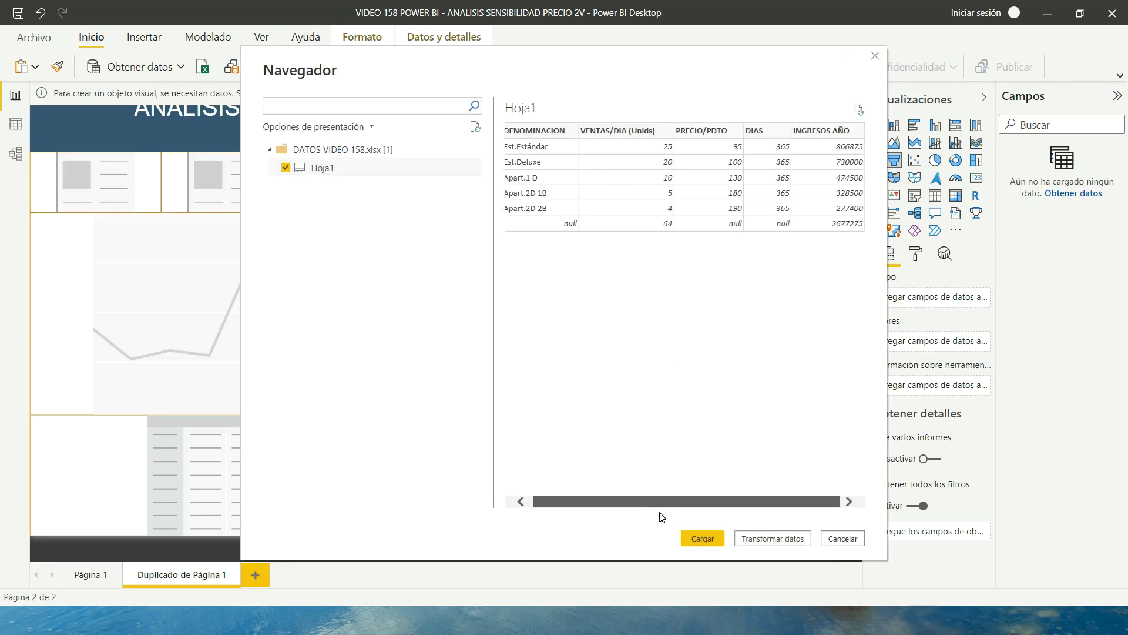
{"action": "left_click", "coordinate": [703, 538]}
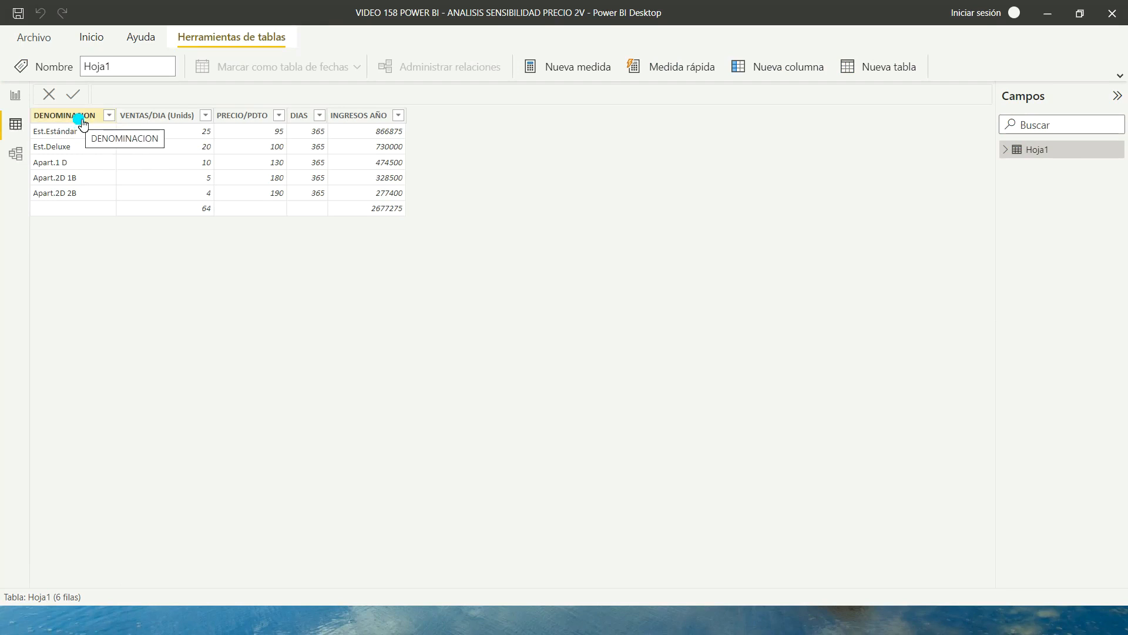
Examine the Hoja1 data by column: the denominations, product prices, daily unit sales and days.
{"action": "left_click", "coordinate": [78, 135]}
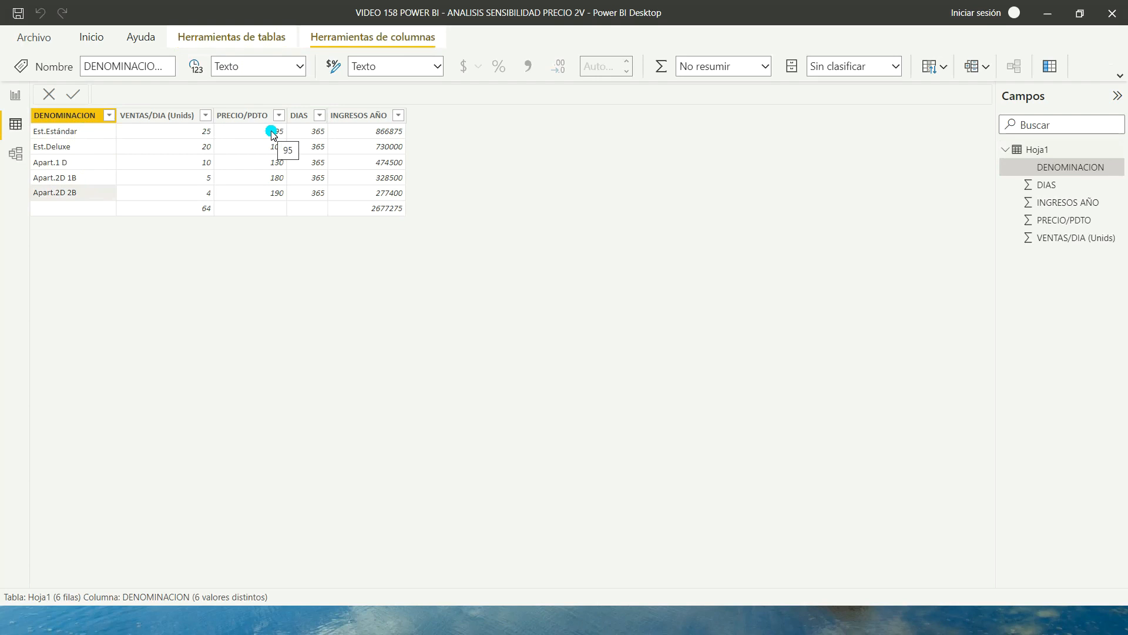
{"action": "left_click", "coordinate": [87, 148]}
{"action": "left_click", "coordinate": [87, 163]}
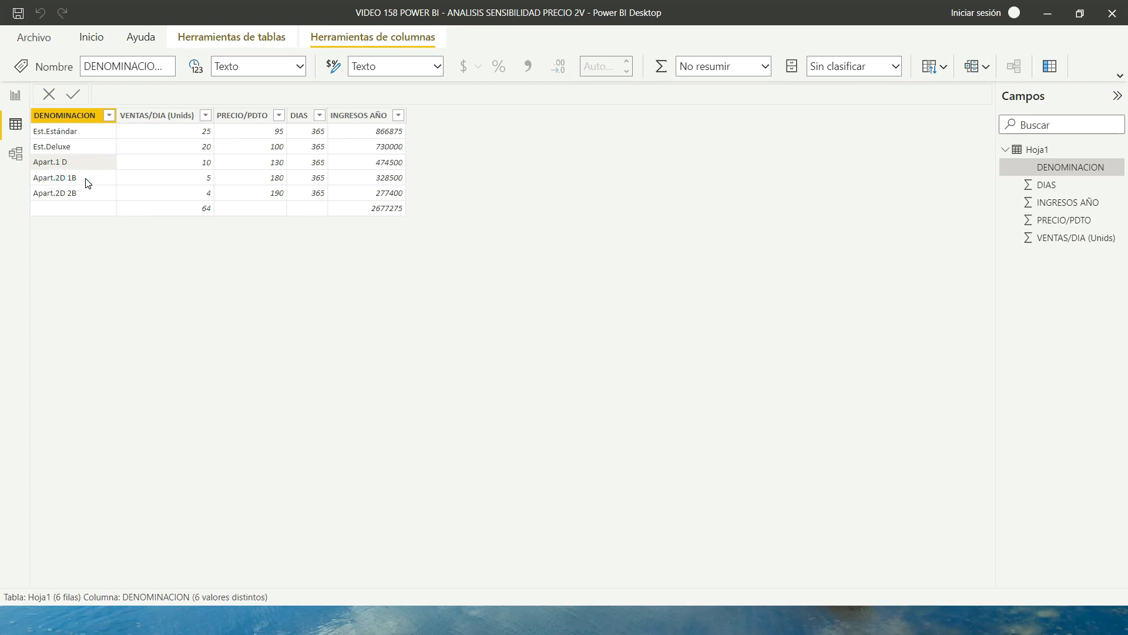
{"action": "left_click", "coordinate": [84, 181]}
{"action": "left_click", "coordinate": [70, 193]}
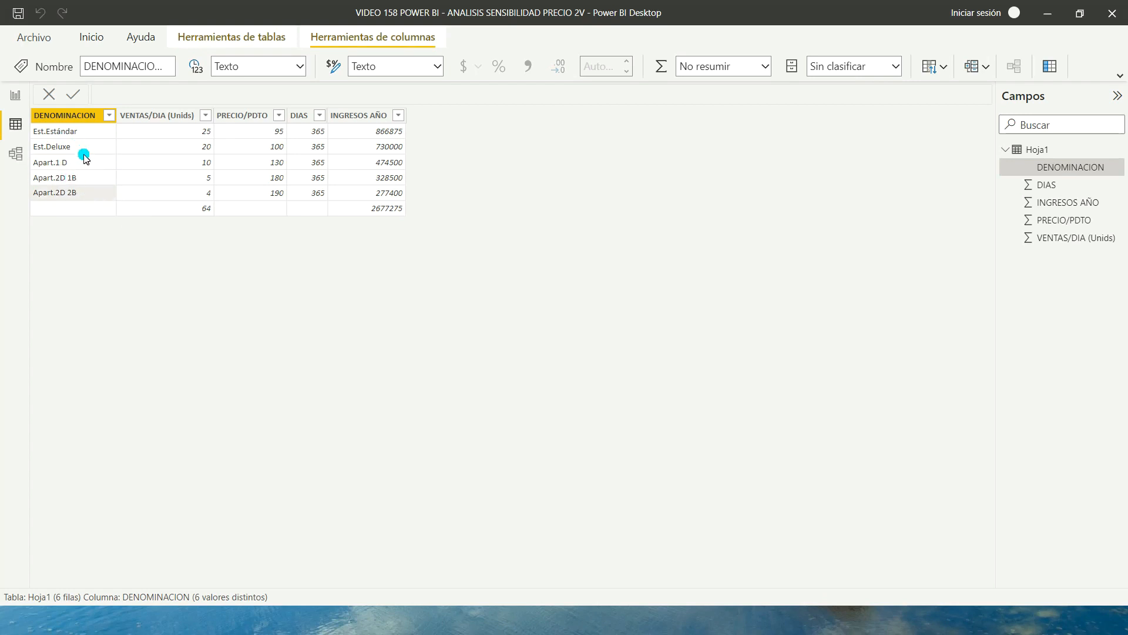
{"action": "left_click", "coordinate": [262, 132]}
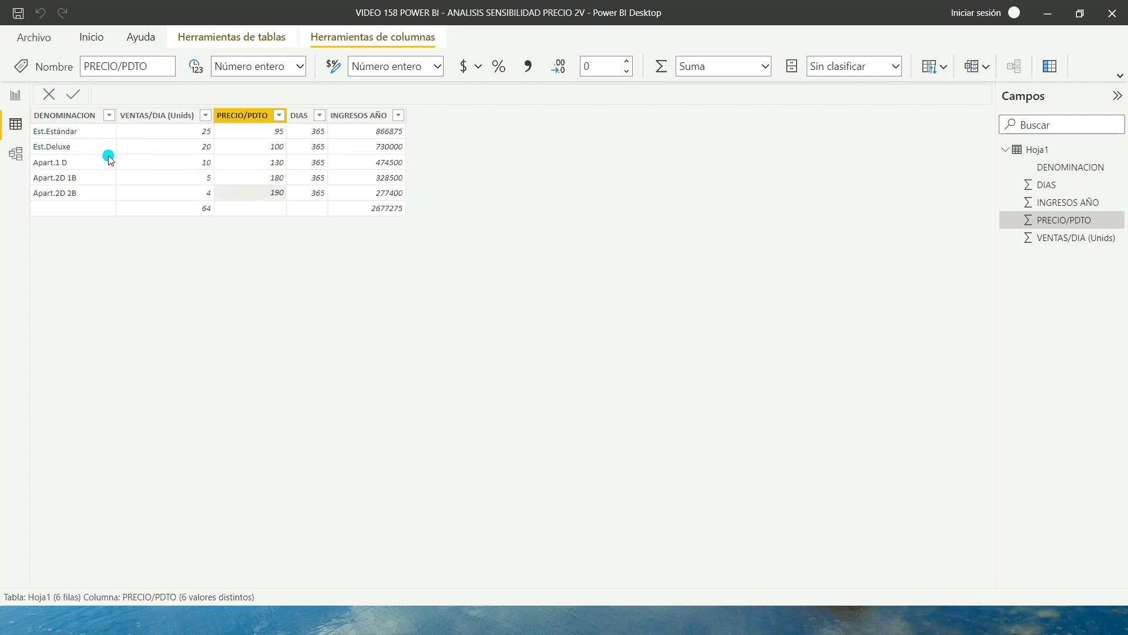
{"action": "left_click", "coordinate": [137, 135]}
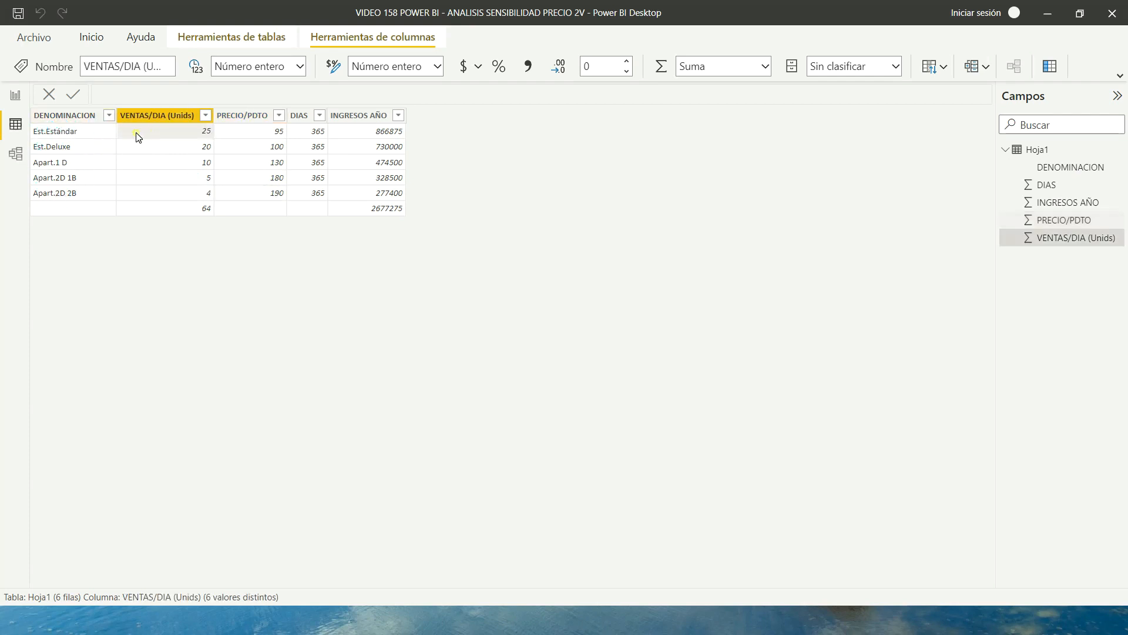
{"action": "left_click", "coordinate": [135, 151]}
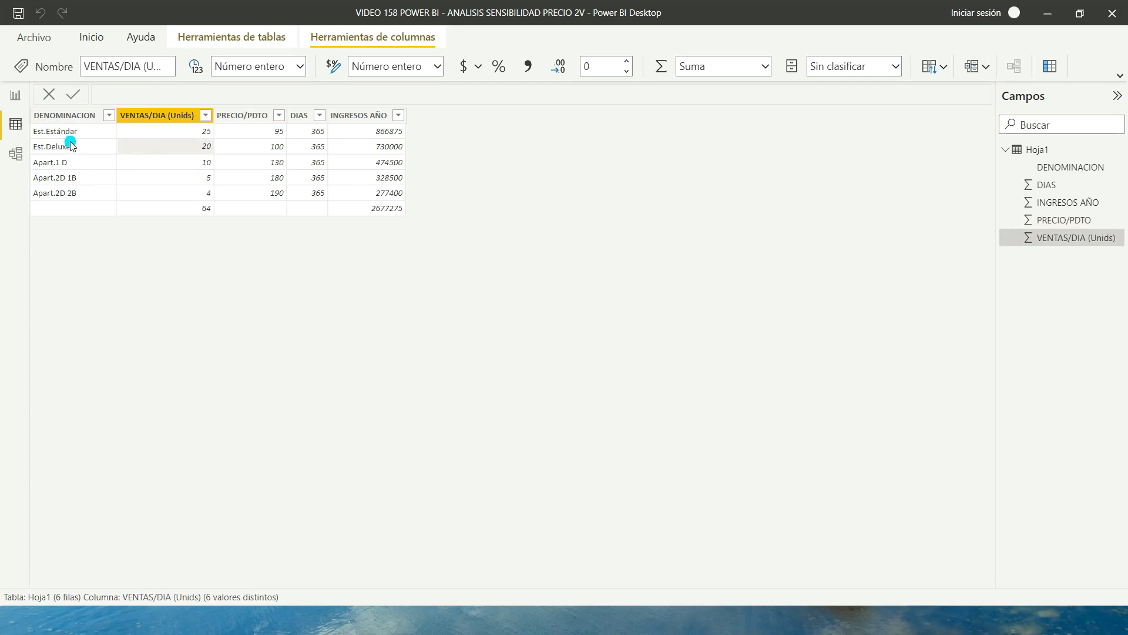
{"action": "left_click", "coordinate": [164, 161]}
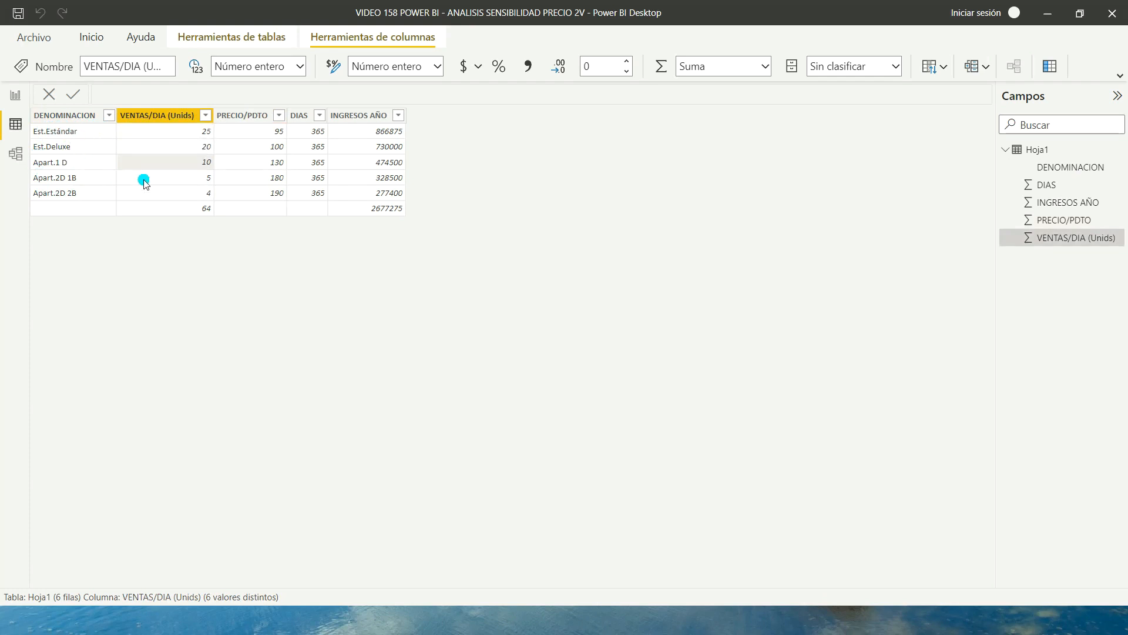
{"action": "left_click", "coordinate": [148, 180]}
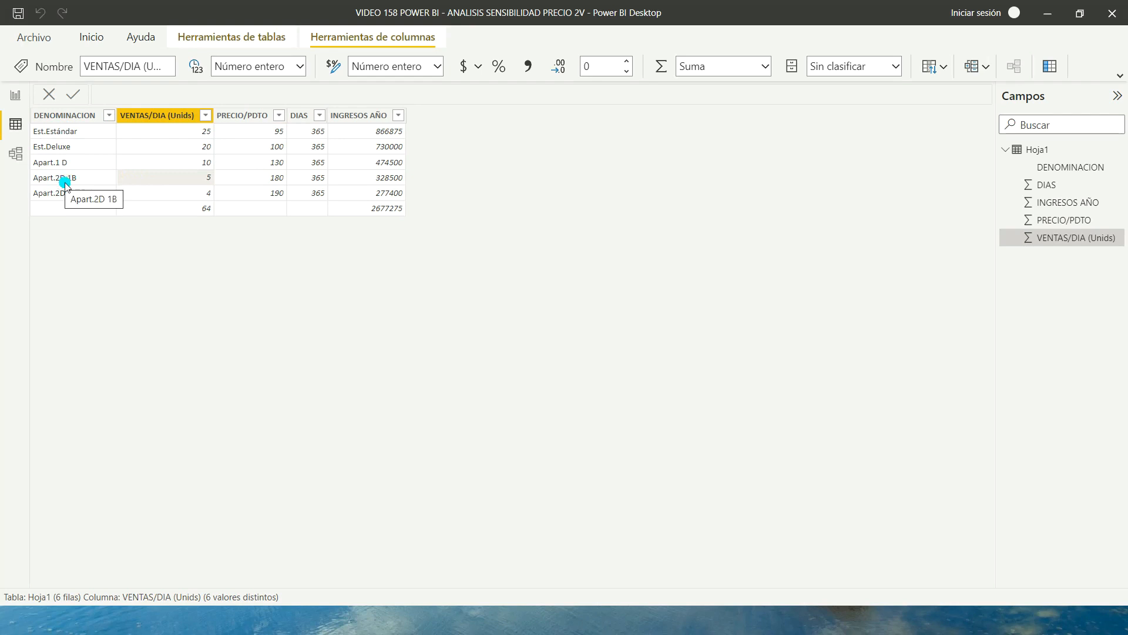
{"action": "left_click", "coordinate": [156, 194]}
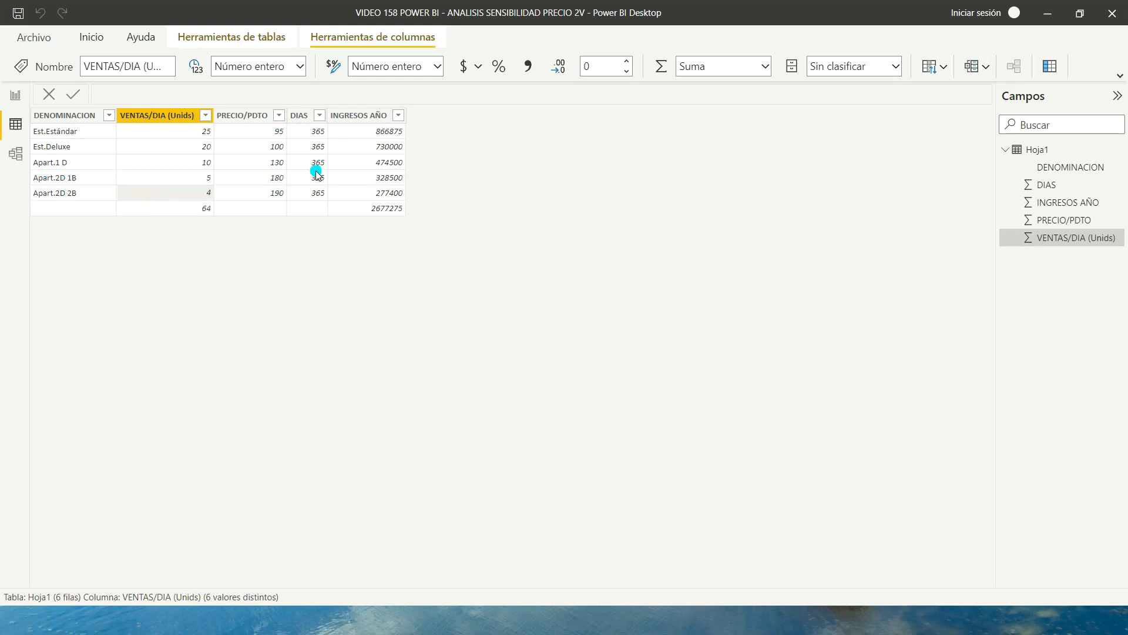
{"action": "left_click", "coordinate": [198, 194]}
{"action": "left_click", "coordinate": [187, 143]}
{"action": "left_click", "coordinate": [306, 134]}
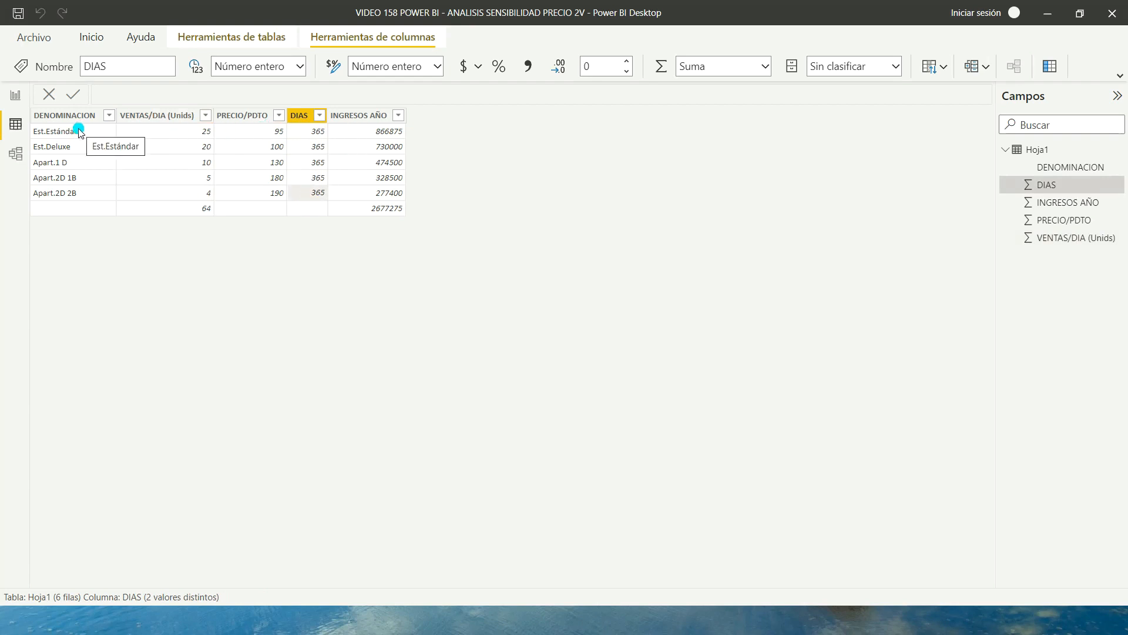
Follow the Est.Estándar row across sales, price and days to see what makes up INGRESOS AÑO.
{"action": "left_click", "coordinate": [102, 133]}
{"action": "left_click", "coordinate": [164, 130]}
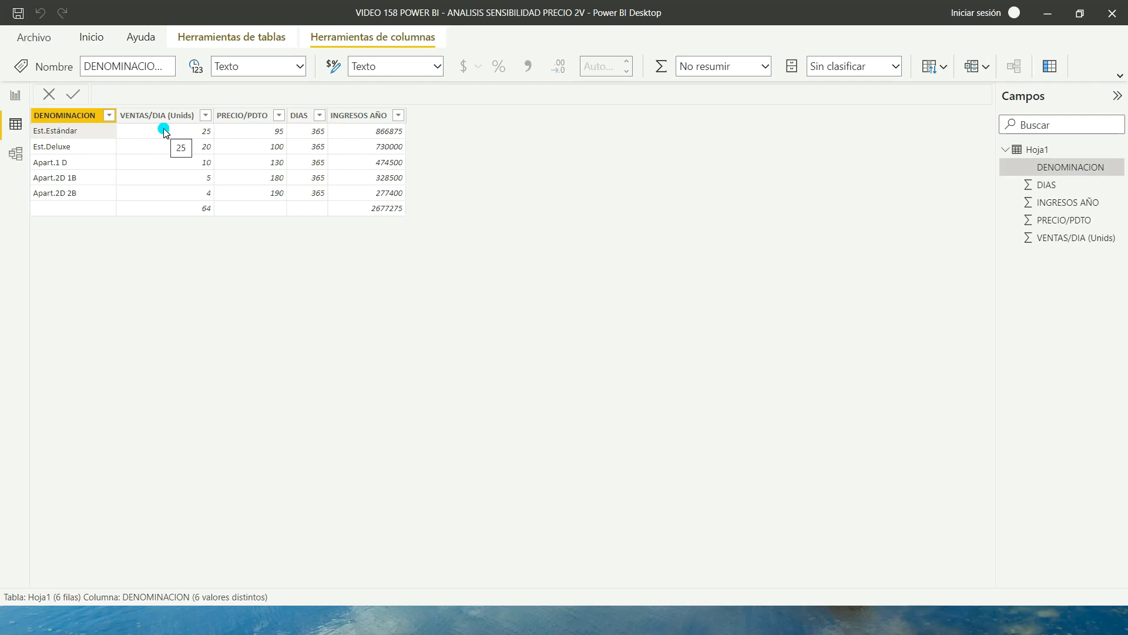
{"action": "left_click", "coordinate": [241, 139]}
{"action": "left_click", "coordinate": [302, 131]}
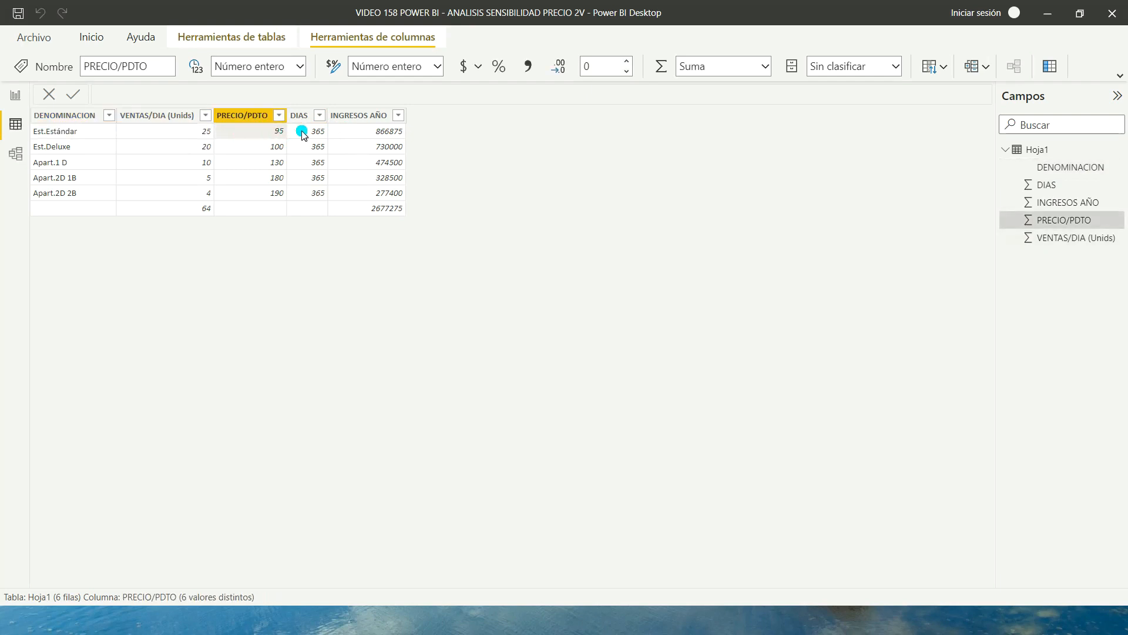
{"action": "left_click", "coordinate": [374, 132]}
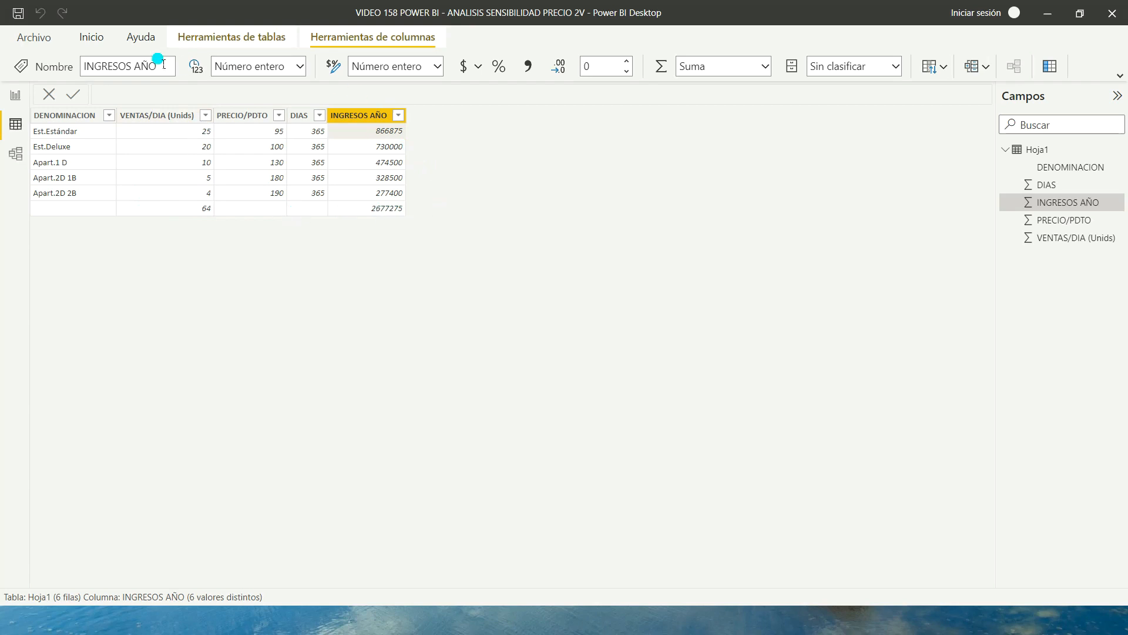
Open Hoja1 in Power Query, remove 1 bottom row to drop the totals, and apply the changes to the model.
{"action": "left_click", "coordinate": [91, 37]}
{"action": "left_click", "coordinate": [362, 67]}
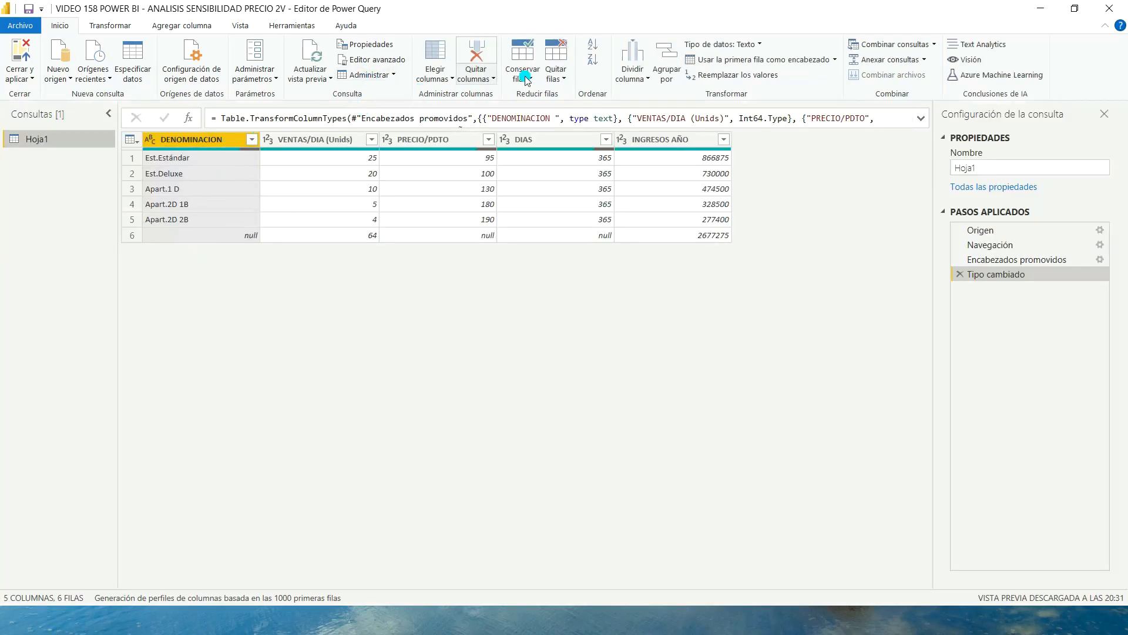
{"action": "left_click", "coordinate": [557, 78]}
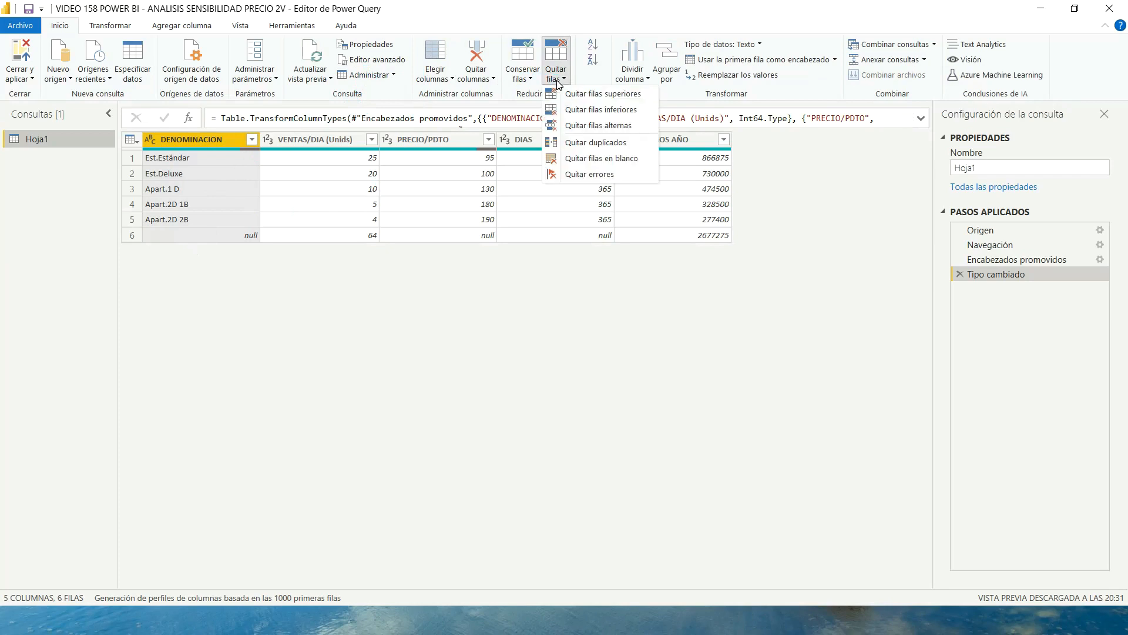
{"action": "left_click", "coordinate": [575, 112]}
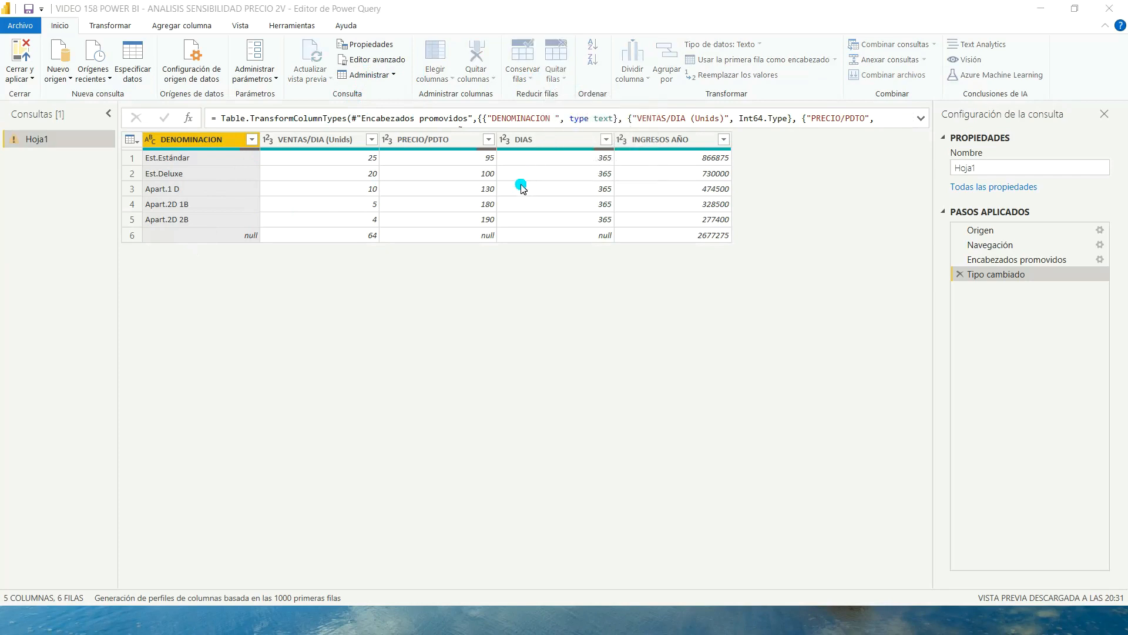
{"action": "type", "text": "1"}
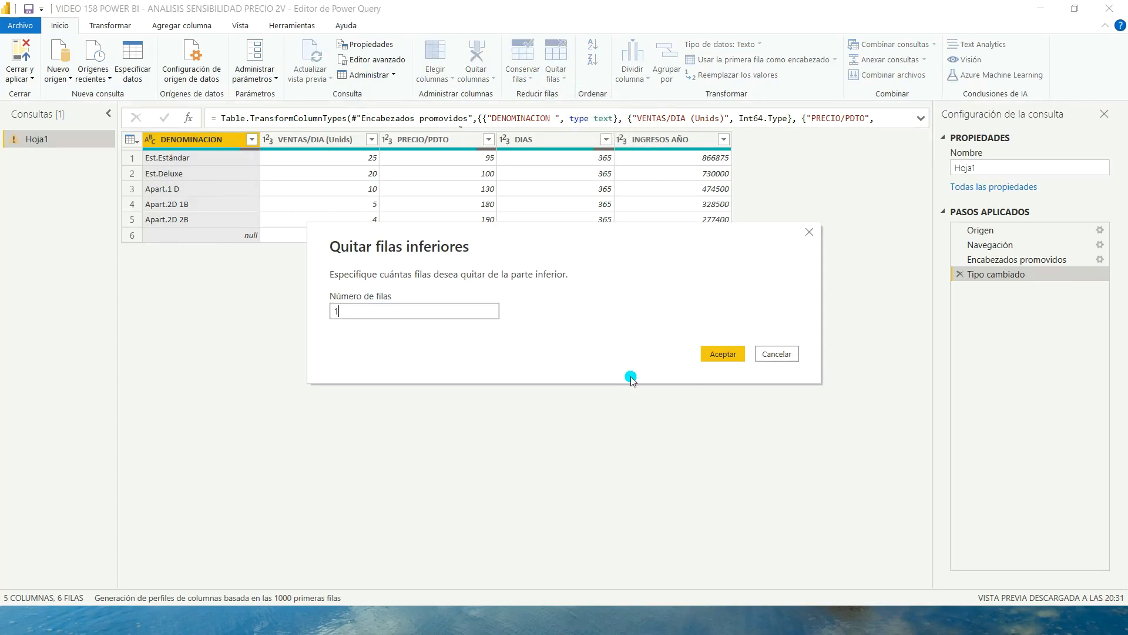
{"action": "left_click", "coordinate": [720, 354]}
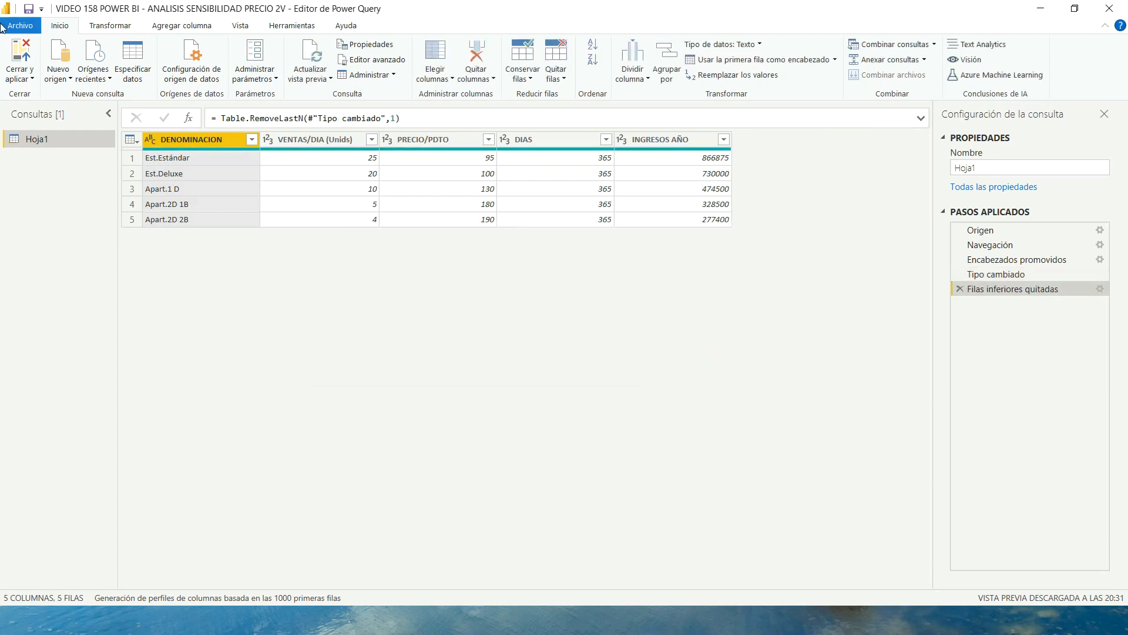
{"action": "left_click", "coordinate": [19, 77]}
{"action": "left_click", "coordinate": [42, 95]}
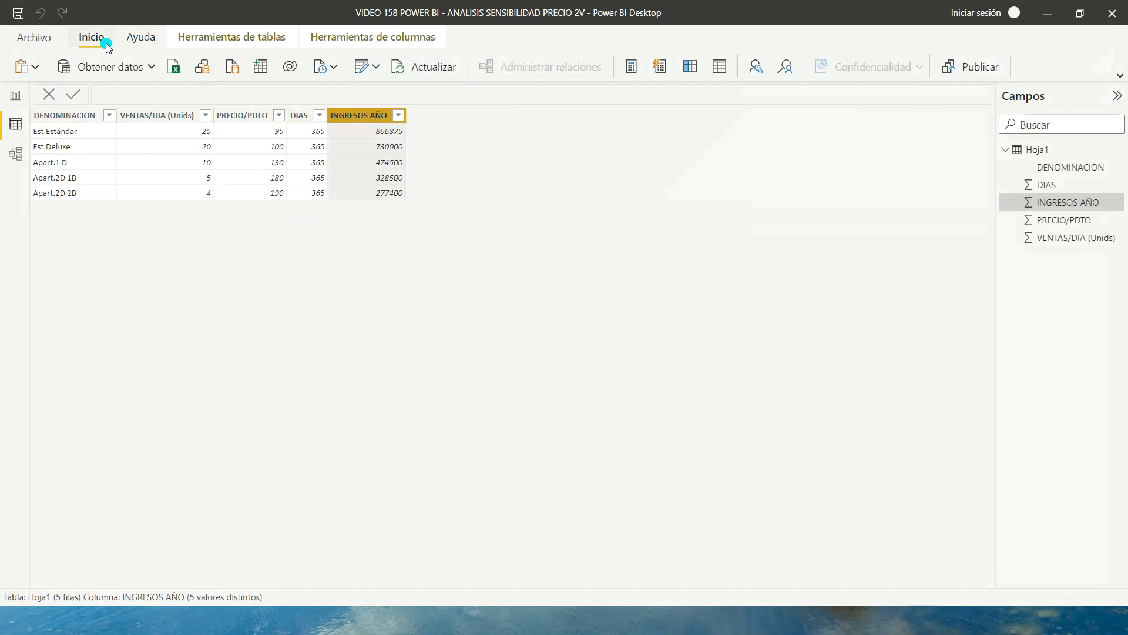
Format the INGRESOS AÑO column with a thousands separator.
{"action": "left_click", "coordinate": [373, 37]}
{"action": "left_click", "coordinate": [531, 67]}
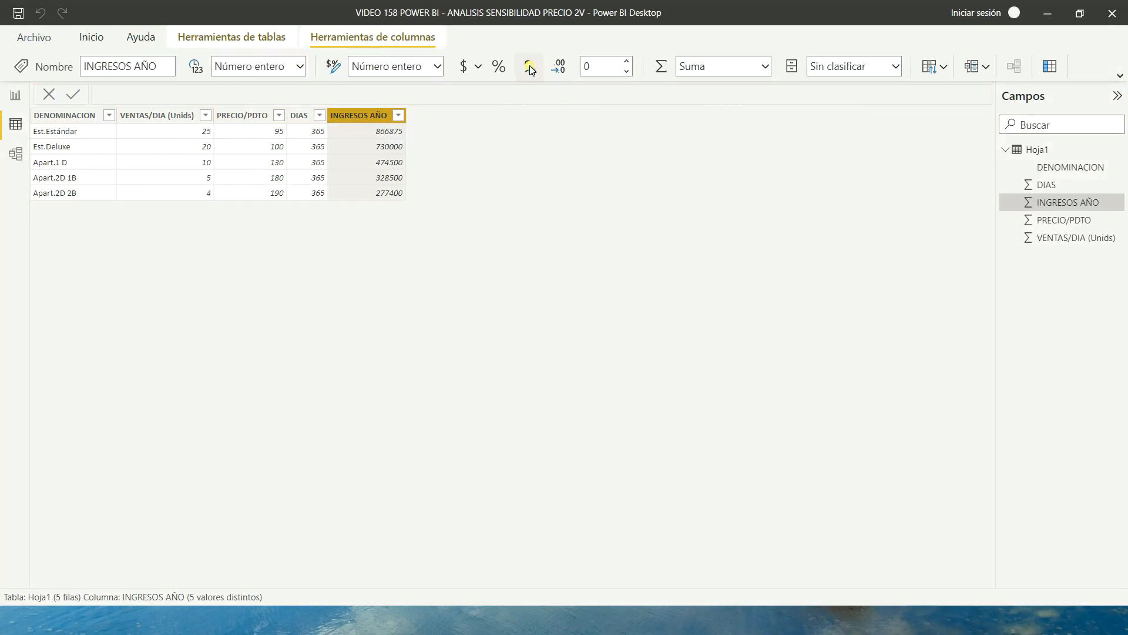
{"action": "left_click", "coordinate": [530, 67]}
{"action": "left_click", "coordinate": [176, 121]}
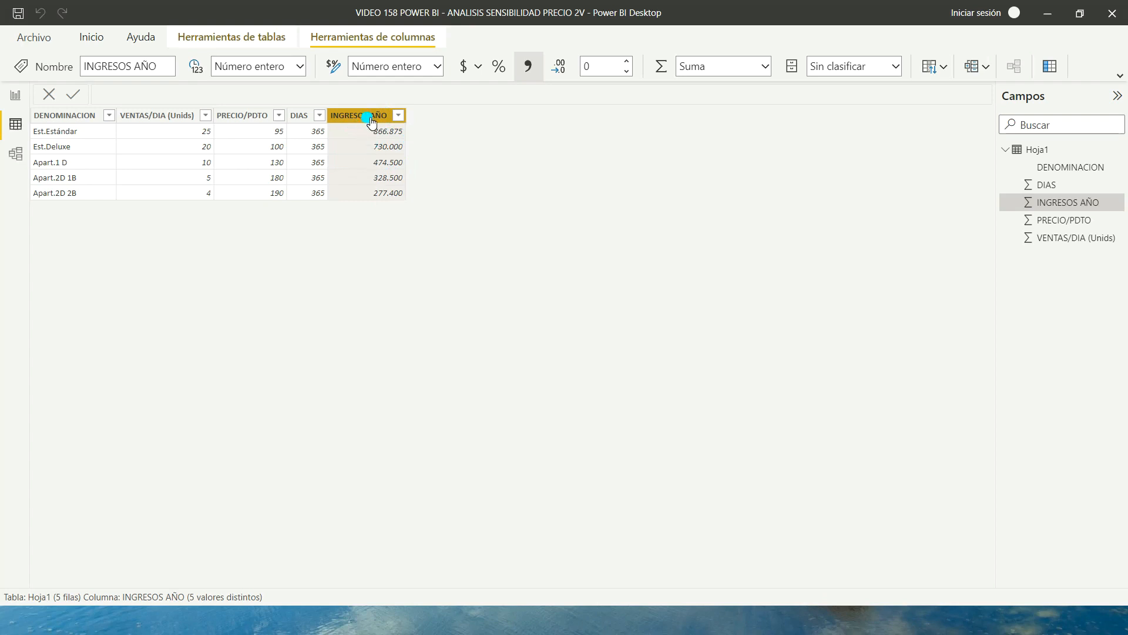
Create a measure in Hoja1: INGRESOS TOTALES=SUM('Hoja1'[INGRESOS AÑO]).
{"action": "left_click", "coordinate": [1040, 151]}
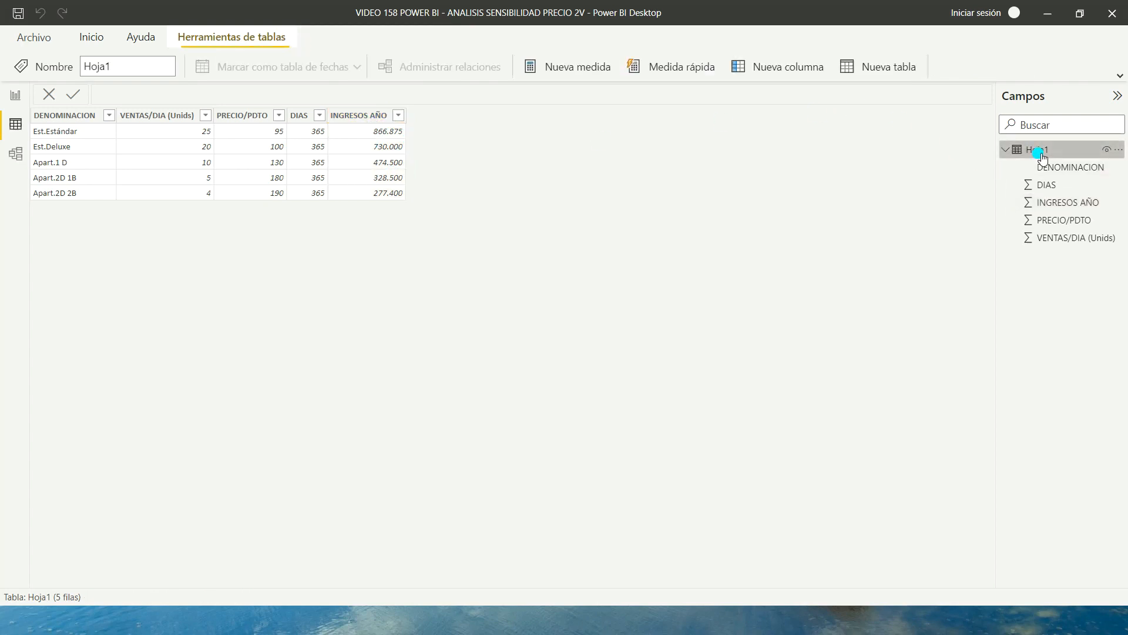
{"action": "left_click", "coordinate": [589, 68]}
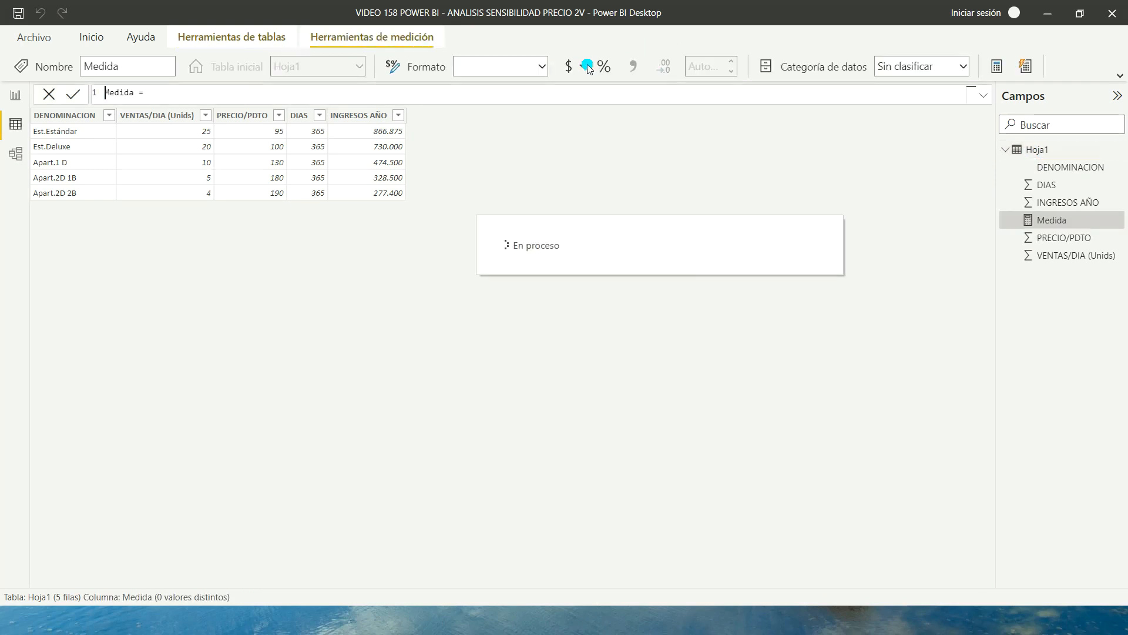
{"action": "key", "text": "BackSpace"}
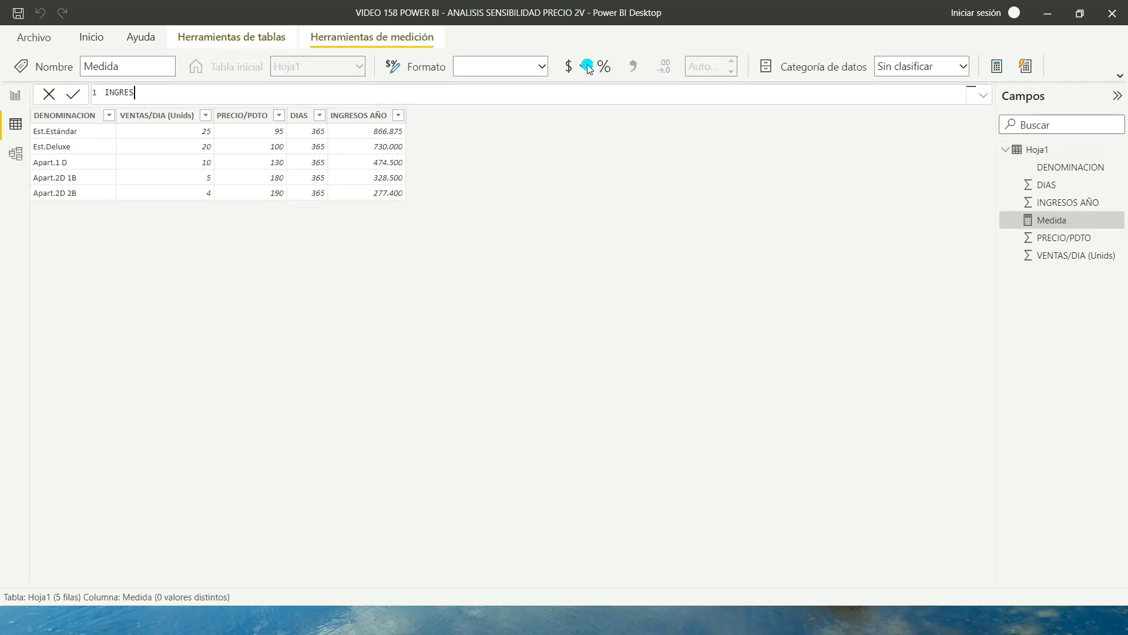
{"action": "type", "text": "INGRESOS TOTALES=SUM("}
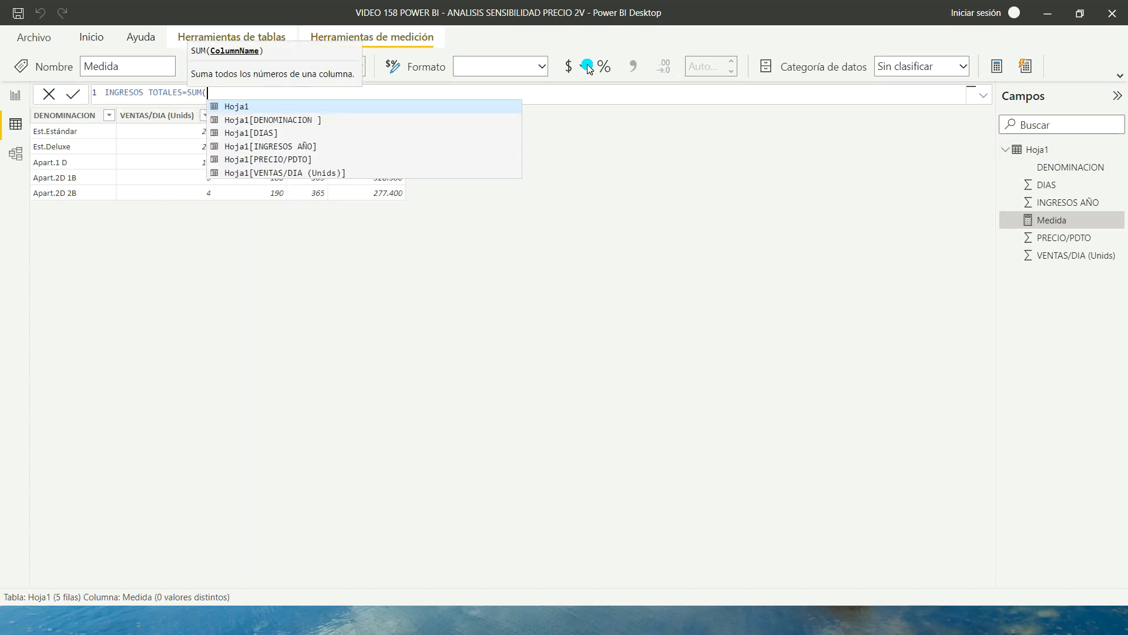
{"action": "type", "text": "'"}
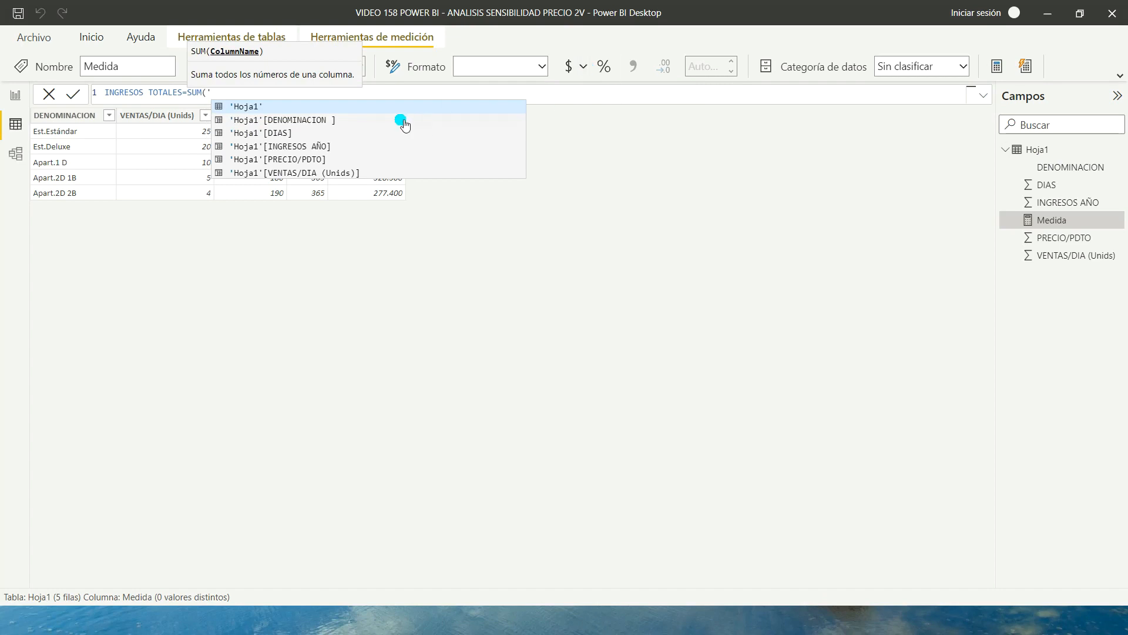
{"action": "left_click", "coordinate": [317, 146]}
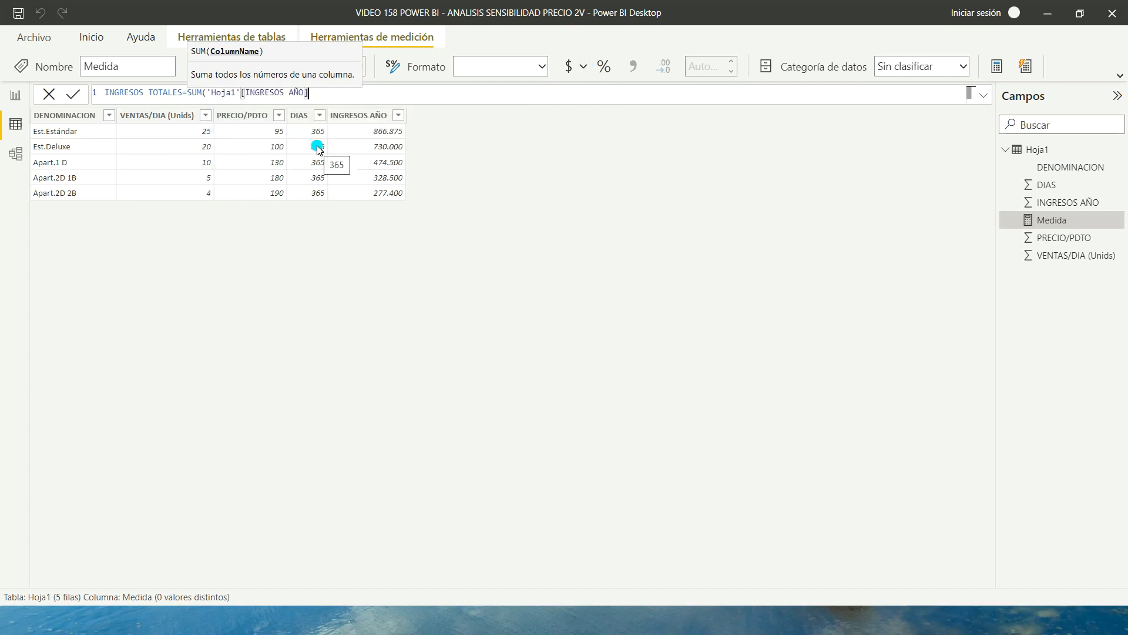
{"action": "type", "text": ")"}
{"action": "key", "text": "Return"}
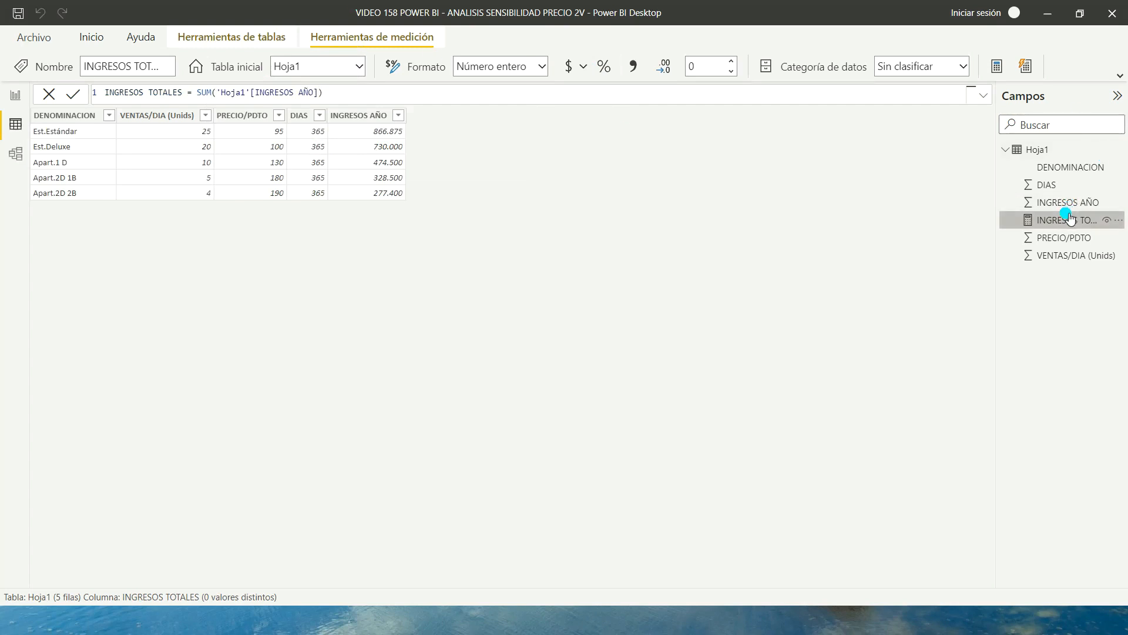
Format INGRESOS TOTALES with a thousands separator and display it in the first empty card of the report page.
{"action": "left_click", "coordinate": [632, 66]}
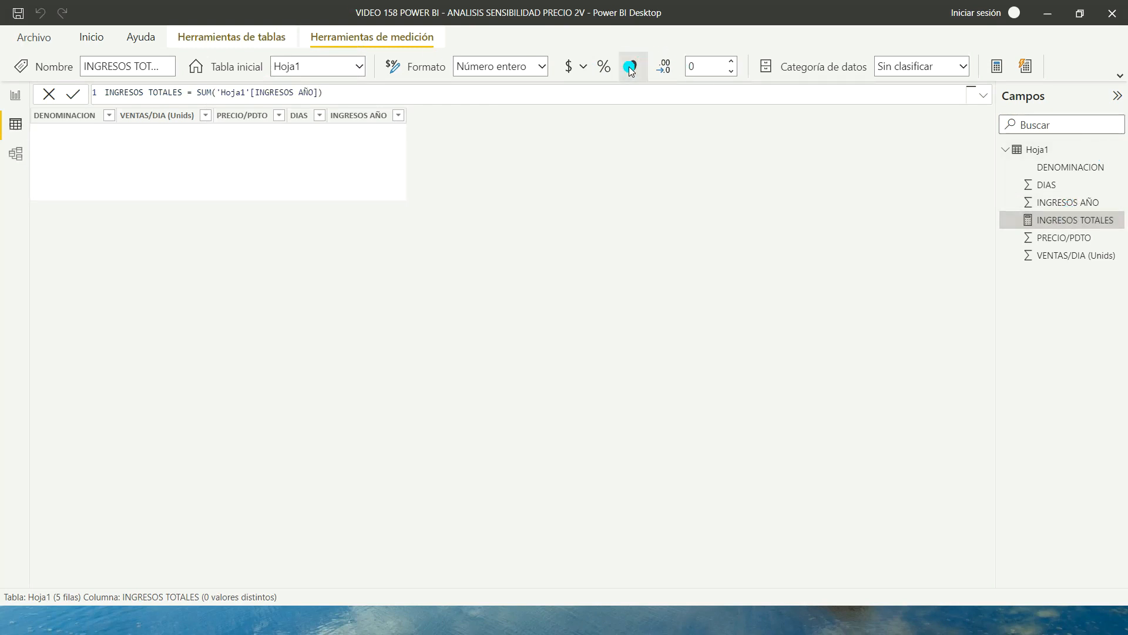
{"action": "left_click", "coordinate": [16, 96]}
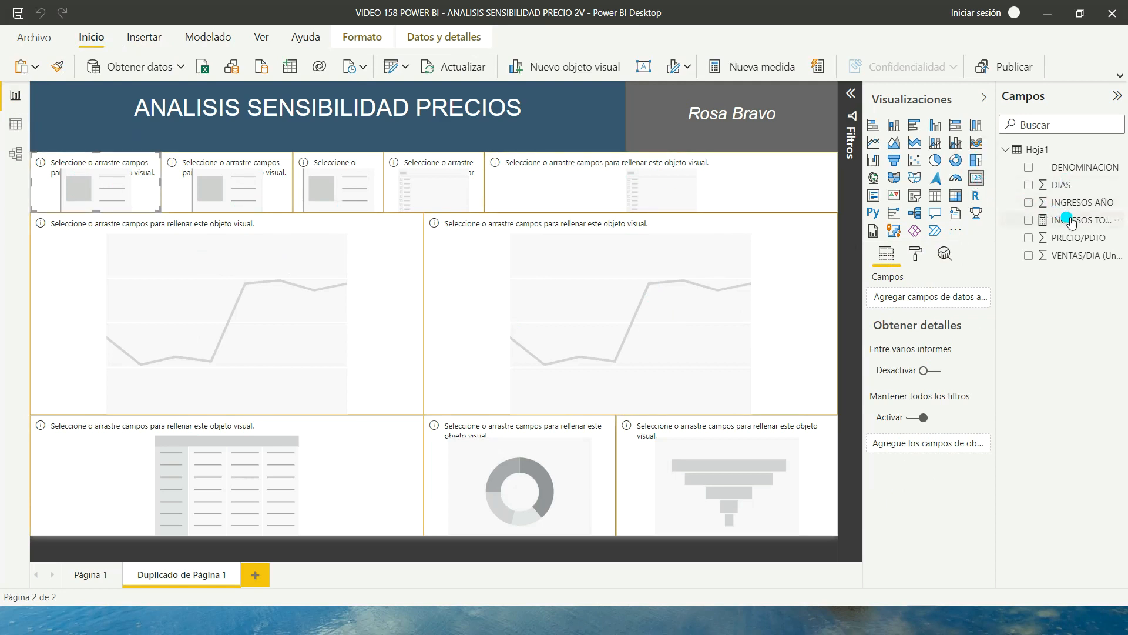
{"action": "left_click_drag", "start_coordinate": [1073, 224], "coordinate": [927, 300]}
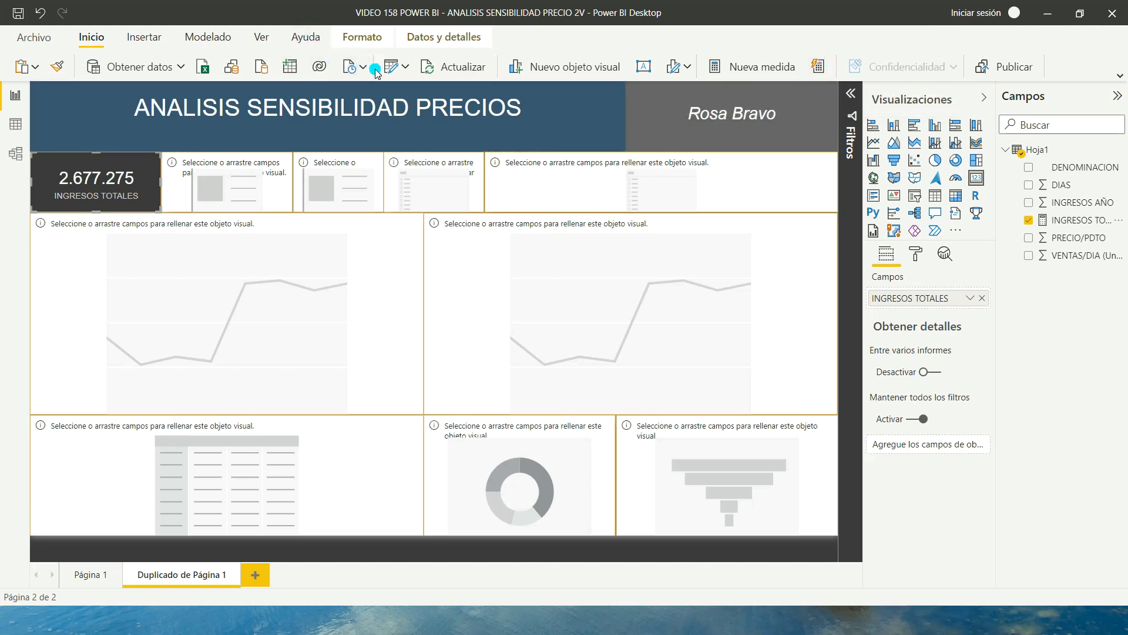
Start a new what-if parameter and name it AJuste Precio.
{"action": "left_click", "coordinate": [230, 39]}
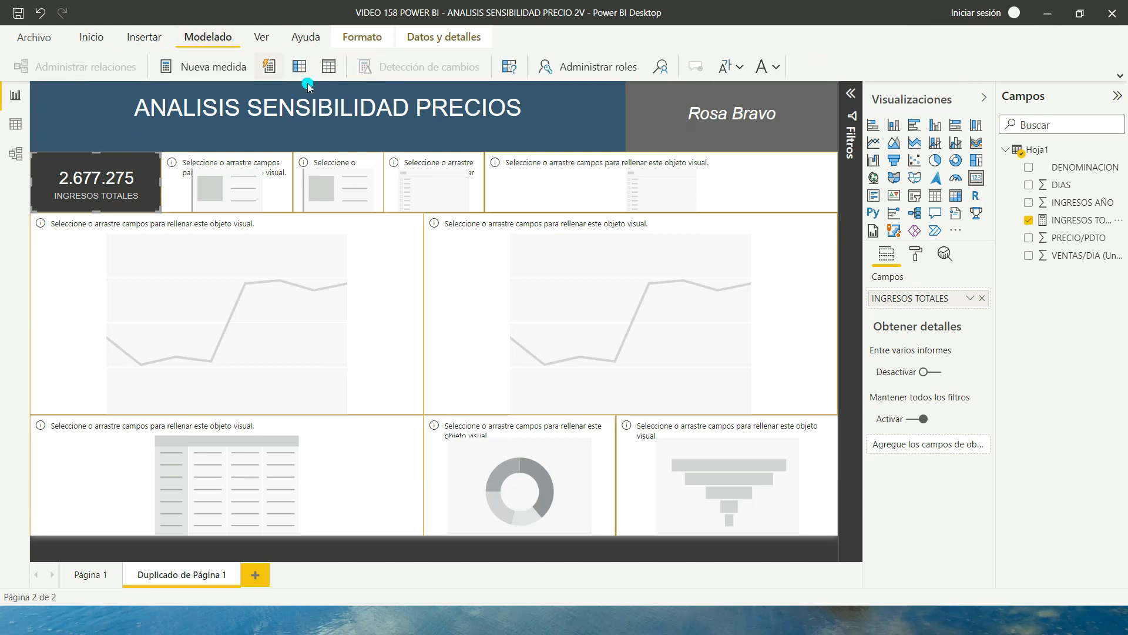
{"action": "left_click", "coordinate": [509, 67]}
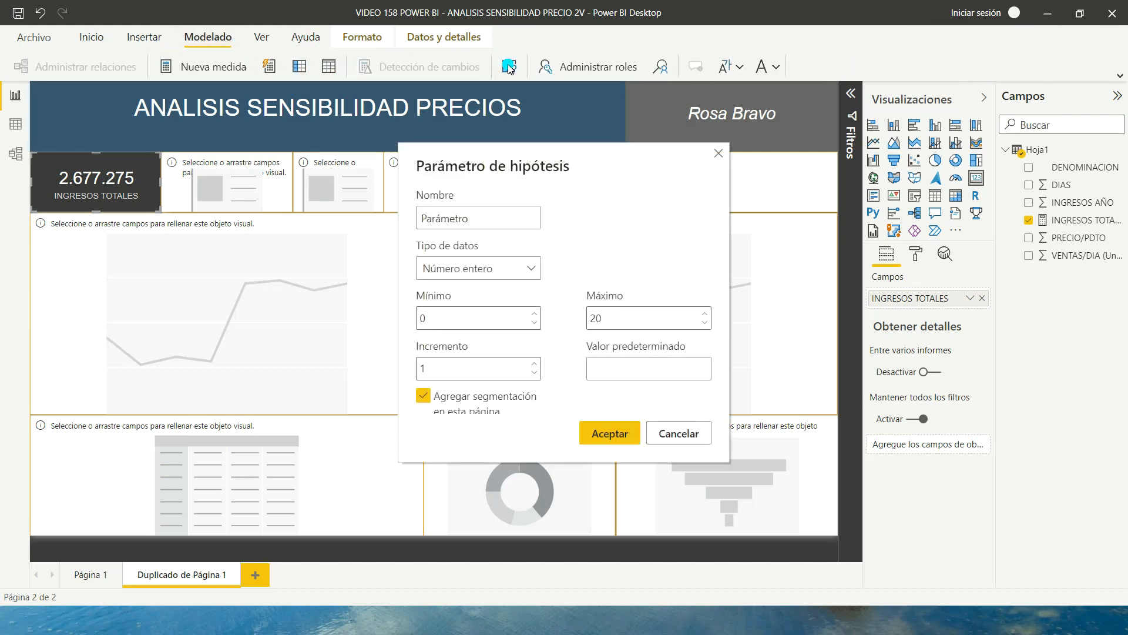
{"action": "left_click", "coordinate": [489, 222]}
{"action": "key", "text": "BackSpace"}
{"action": "key", "text": "BackSpace"}
{"action": "key", "text": "BackSpace"}
{"action": "key", "text": "BackSpace"}
{"action": "key", "text": "BackSpace"}
{"action": "key", "text": "BackSpace"}
{"action": "key", "text": "BackSpace"}
{"action": "key", "text": "BackSpace"}
{"action": "type", "text": "AJuste Pre"}
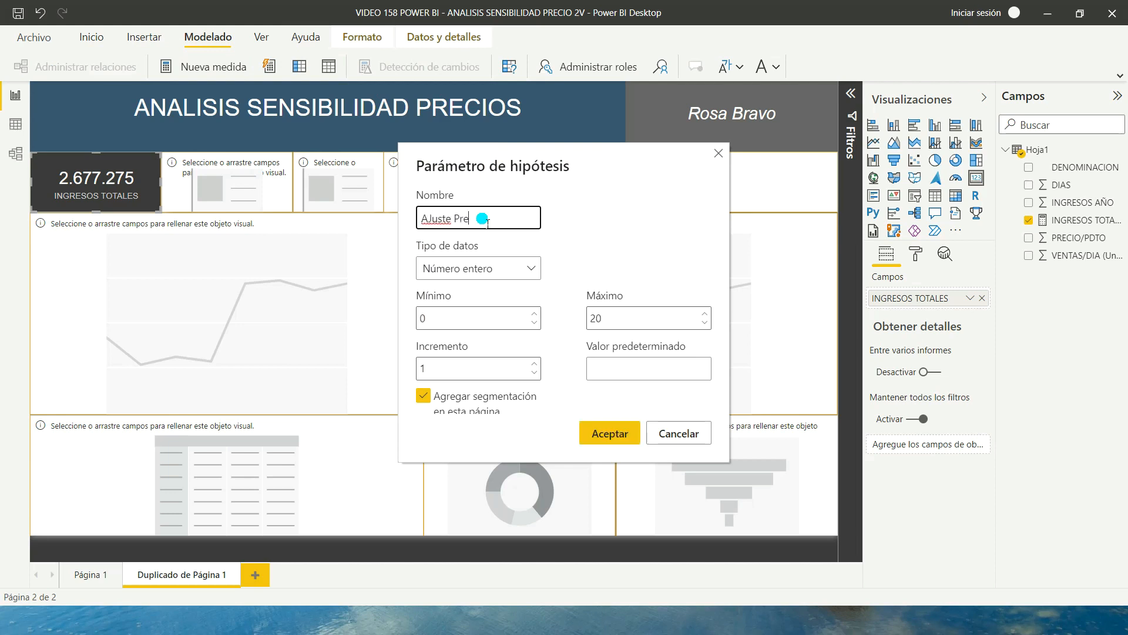
{"action": "type", "text": "cio"}
Give the parameter a minimum of -25, maximum of 25, increment of 5 and default of 0, and create it with its slicer.
{"action": "left_click", "coordinate": [432, 322]}
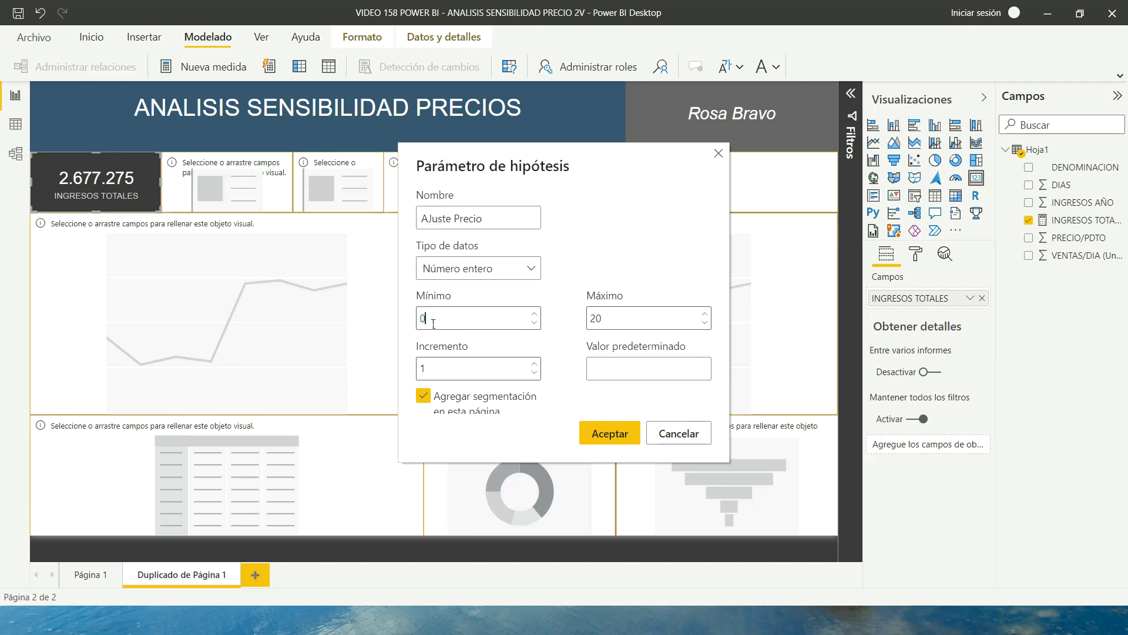
{"action": "key", "text": "BackSpace"}
{"action": "type", "text": "-25"}
{"action": "left_click", "coordinate": [427, 371]}
{"action": "key", "text": "BackSpace"}
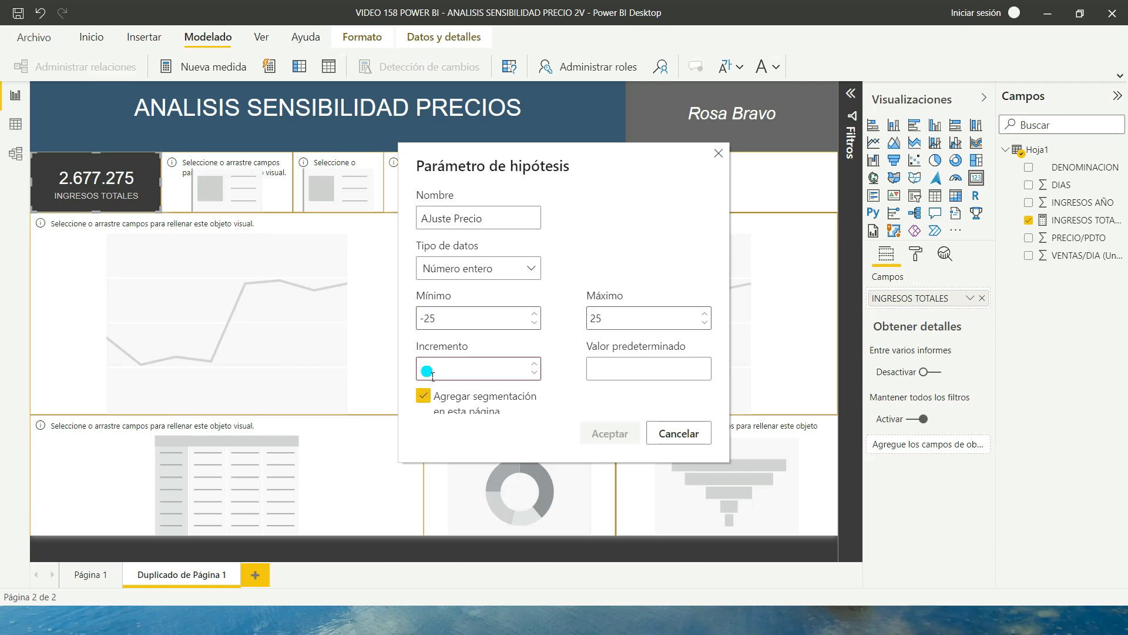
{"action": "type", "text": "5"}
{"action": "left_click", "coordinate": [605, 363]}
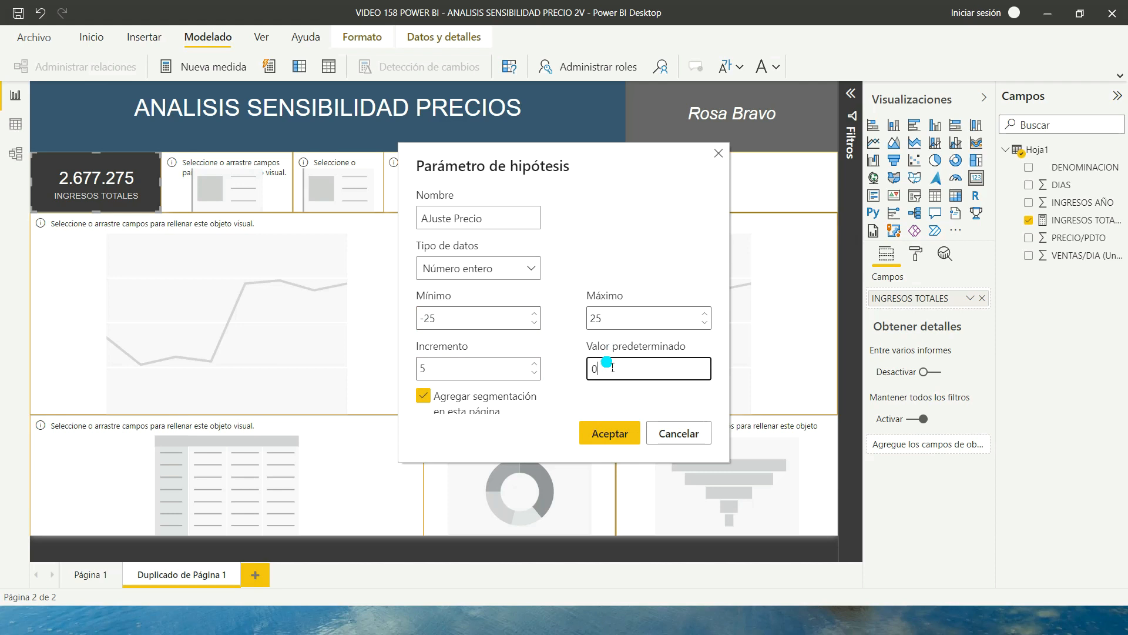
{"action": "type", "text": "0"}
{"action": "left_click", "coordinate": [611, 434]}
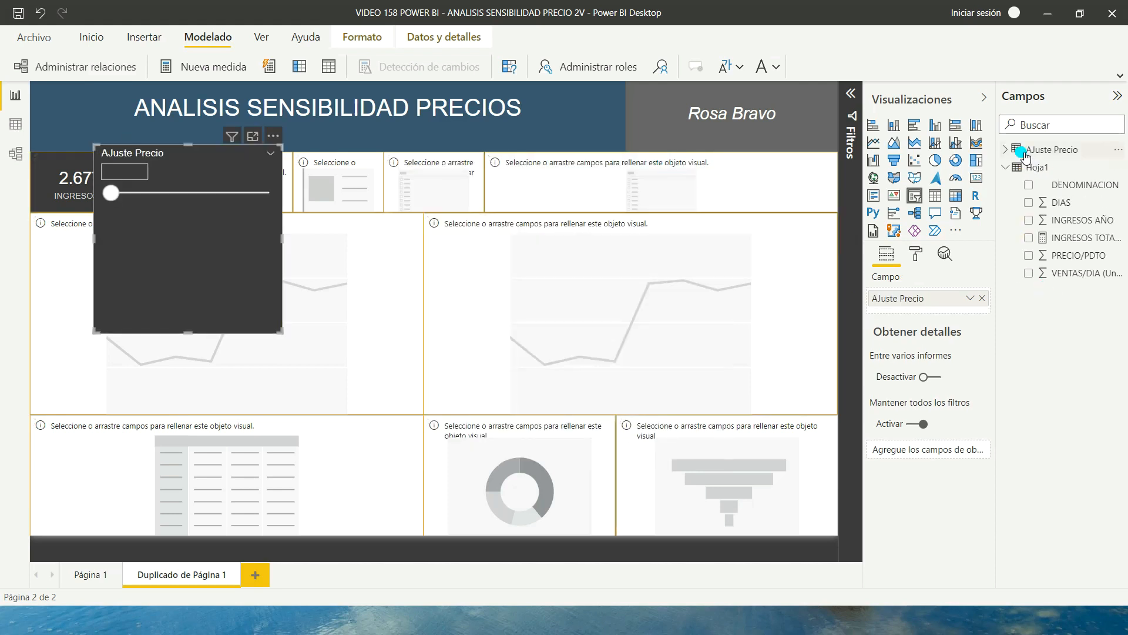
Replace the empty slicer beside the cards with the AJuste Precio slicer, resized to fit that slot and without its header.
{"action": "left_click_drag", "start_coordinate": [194, 160], "coordinate": [434, 266]}
{"action": "left_click", "coordinate": [446, 195]}
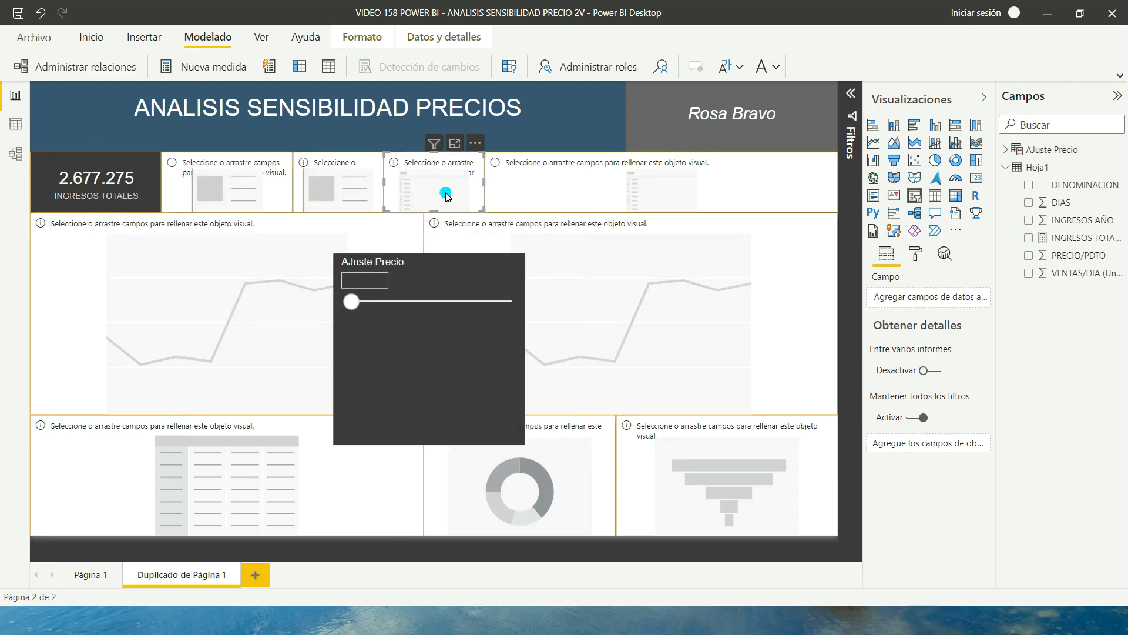
{"action": "key", "text": "Delete"}
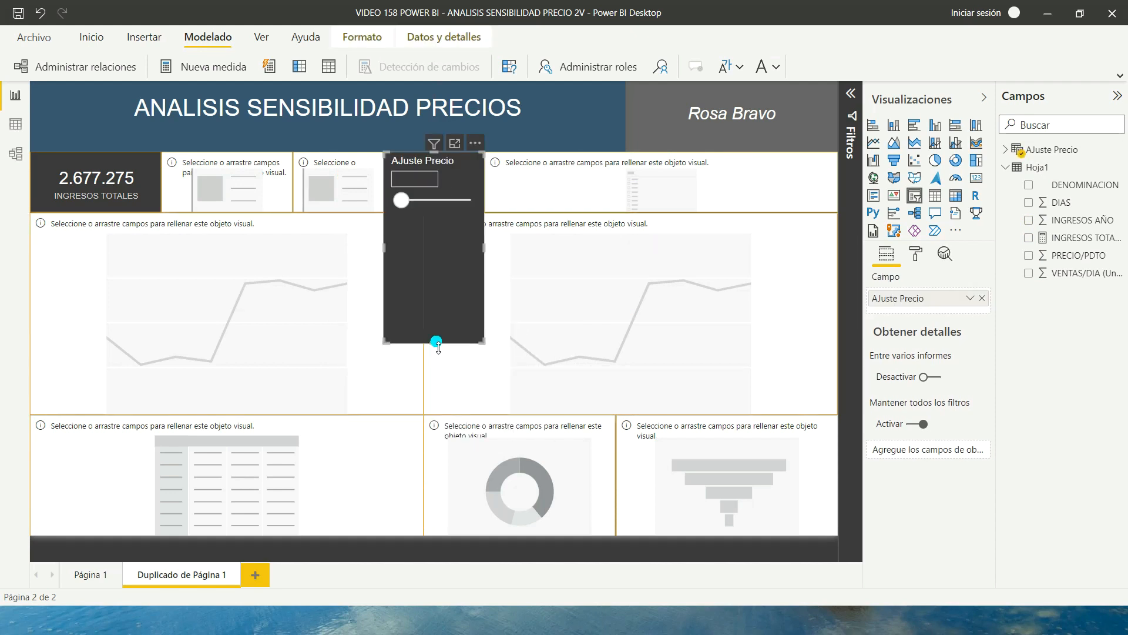
{"action": "left_click_drag", "start_coordinate": [435, 343], "coordinate": [443, 192]}
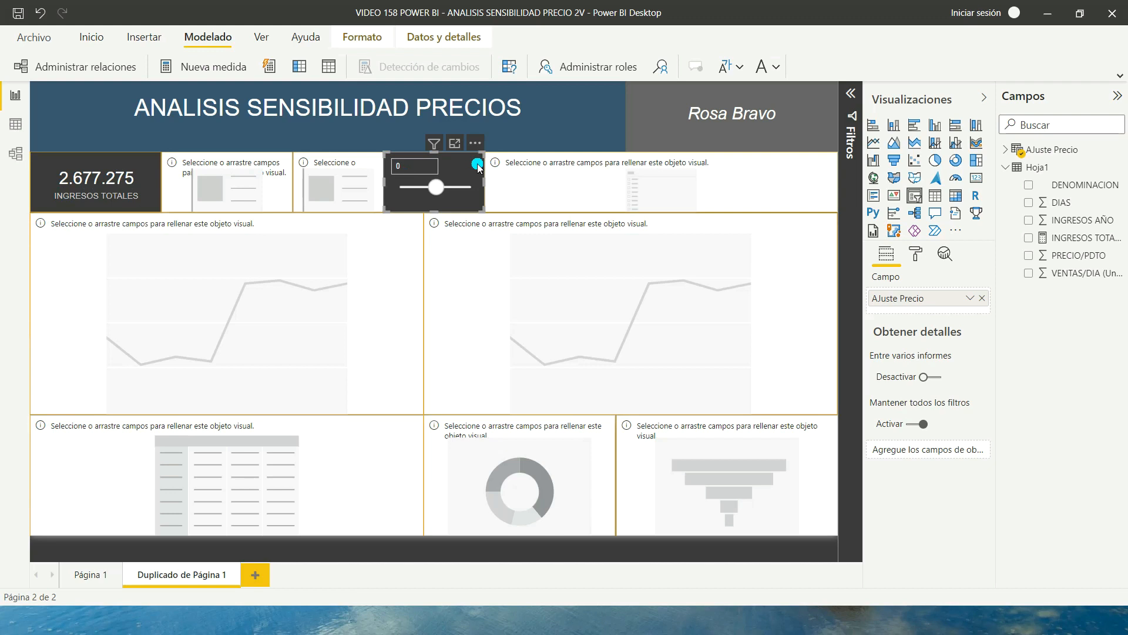
Examine the formulas behind the AJuste Precio column and the Valor AJuste Precio measure, and how the slicer relates to the cards.
{"action": "left_click", "coordinate": [238, 183]}
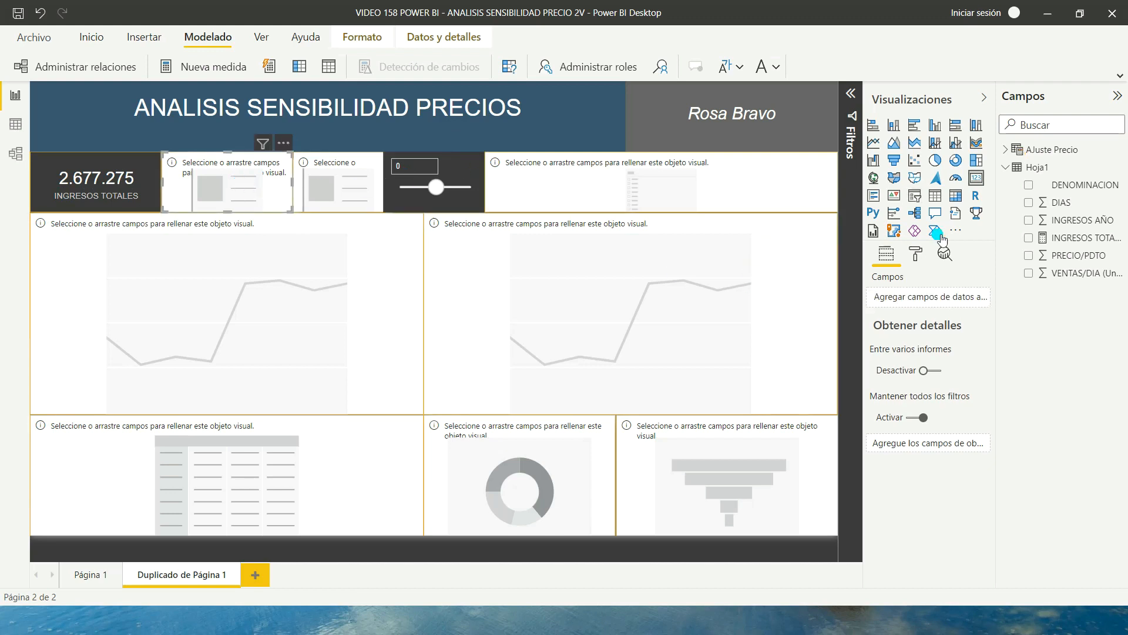
{"action": "left_click", "coordinate": [1008, 151]}
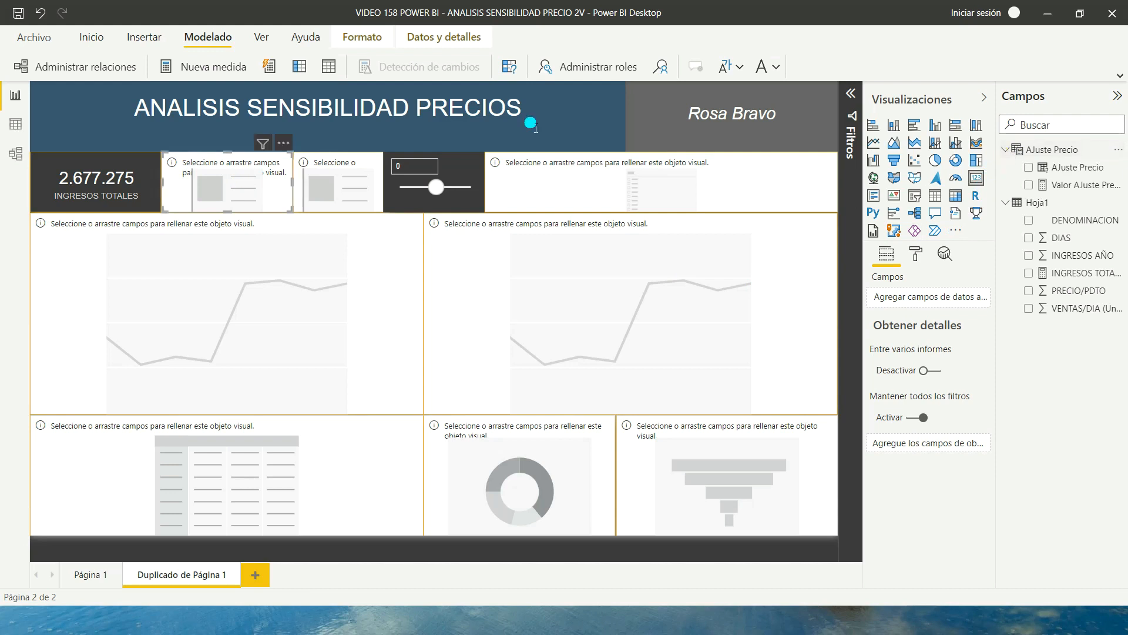
{"action": "left_click", "coordinate": [1073, 168]}
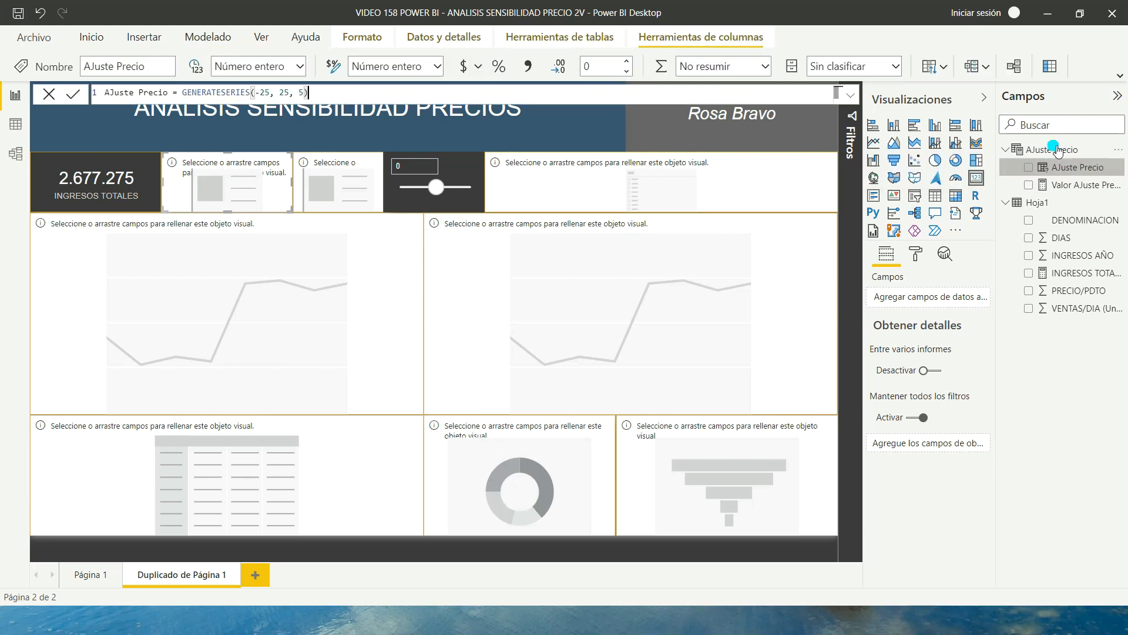
{"action": "left_click", "coordinate": [1068, 187]}
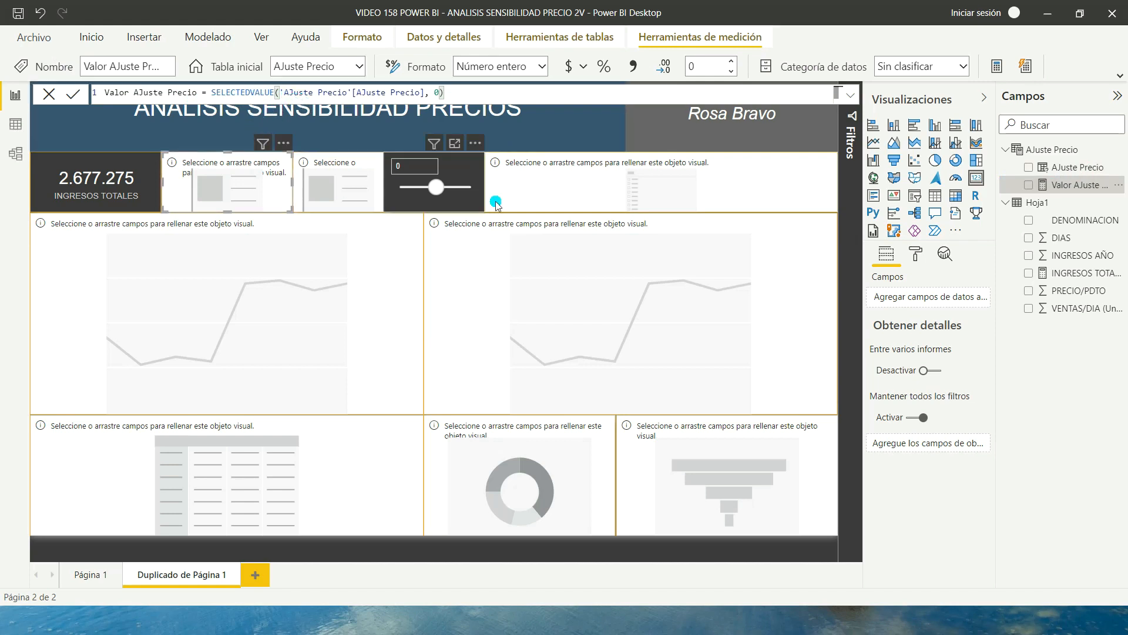
{"action": "mouse_move", "coordinate": [263, 143]}
{"action": "left_click", "coordinate": [15, 101]}
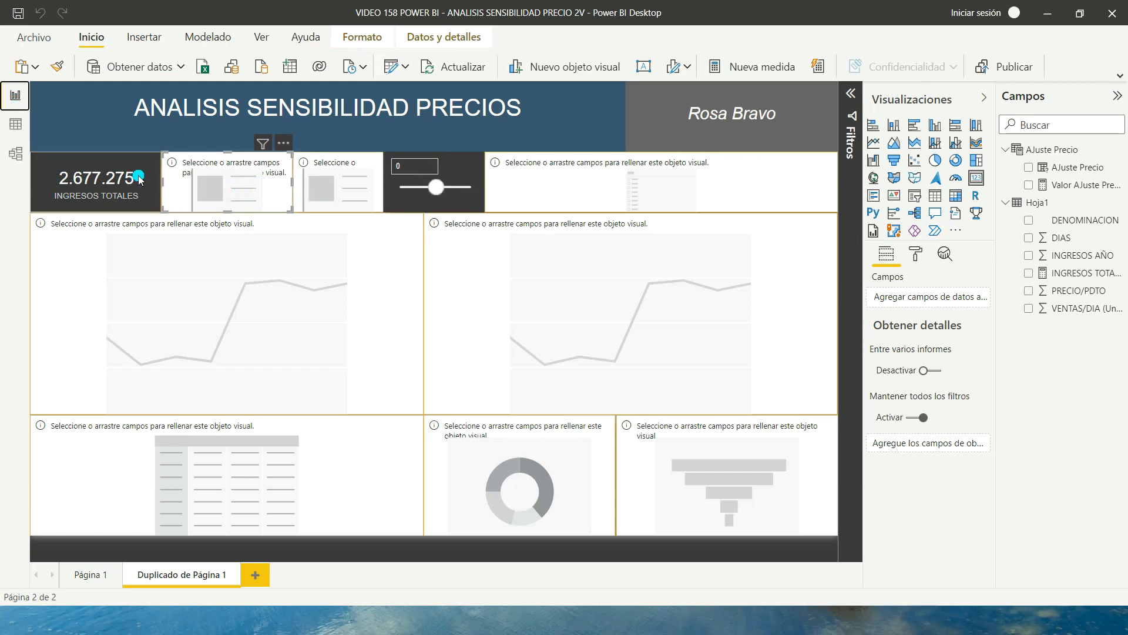
{"action": "left_click_drag", "start_coordinate": [444, 197], "coordinate": [436, 191]}
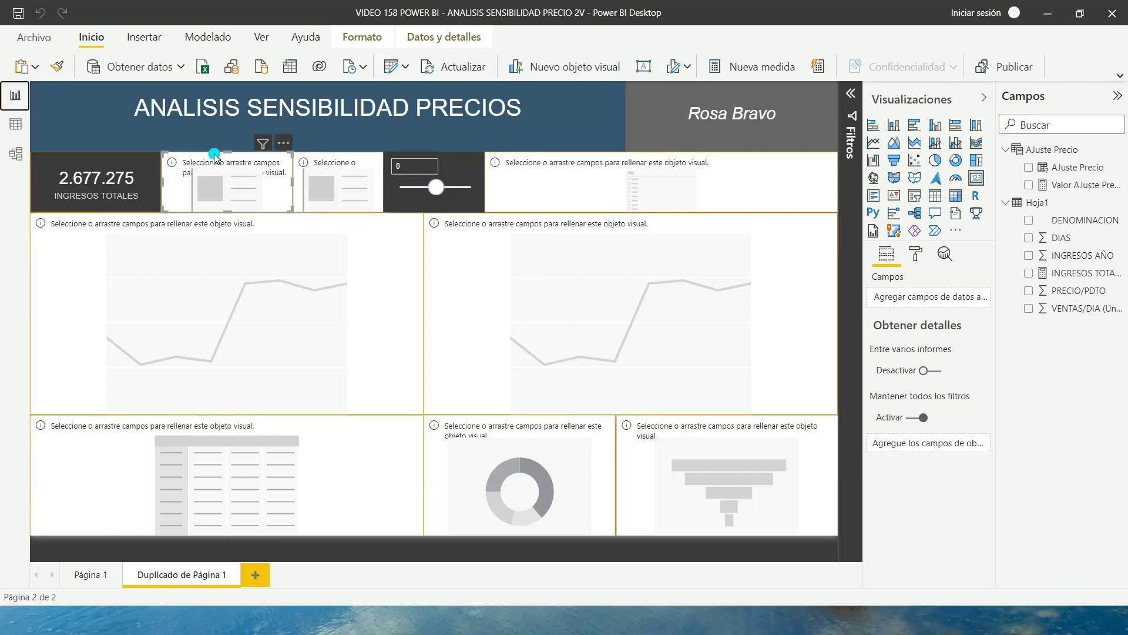
In the data view, start a measure INGRESOS TOTALES Tras Aj in Hoja1 with a SUMX over the Hoja1 table.
{"action": "left_click", "coordinate": [15, 125]}
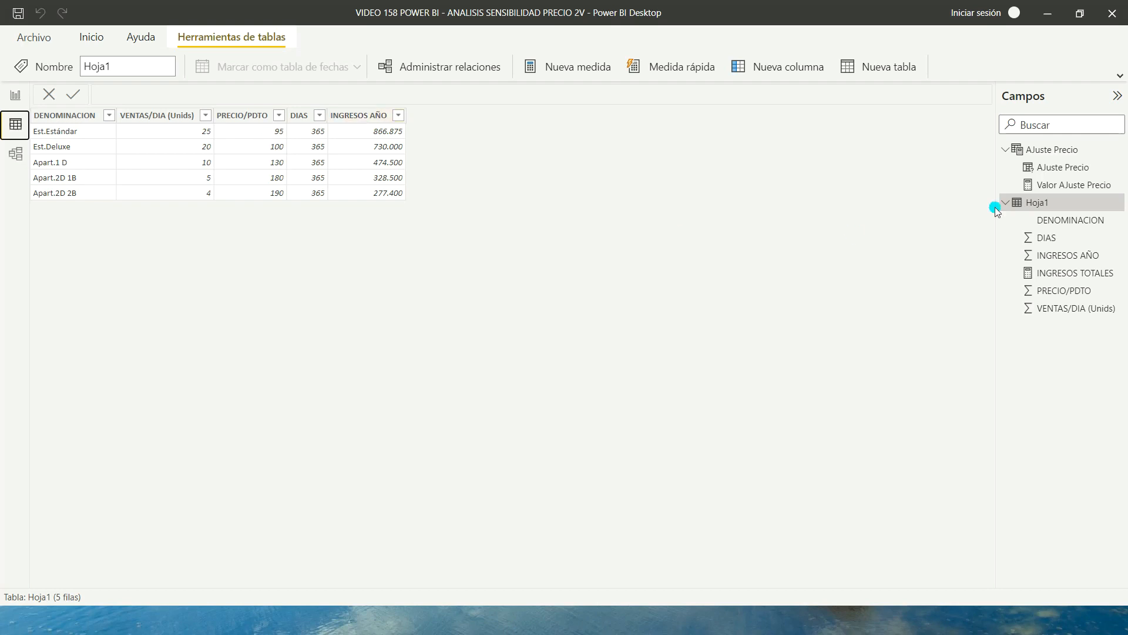
{"action": "left_click", "coordinate": [553, 71]}
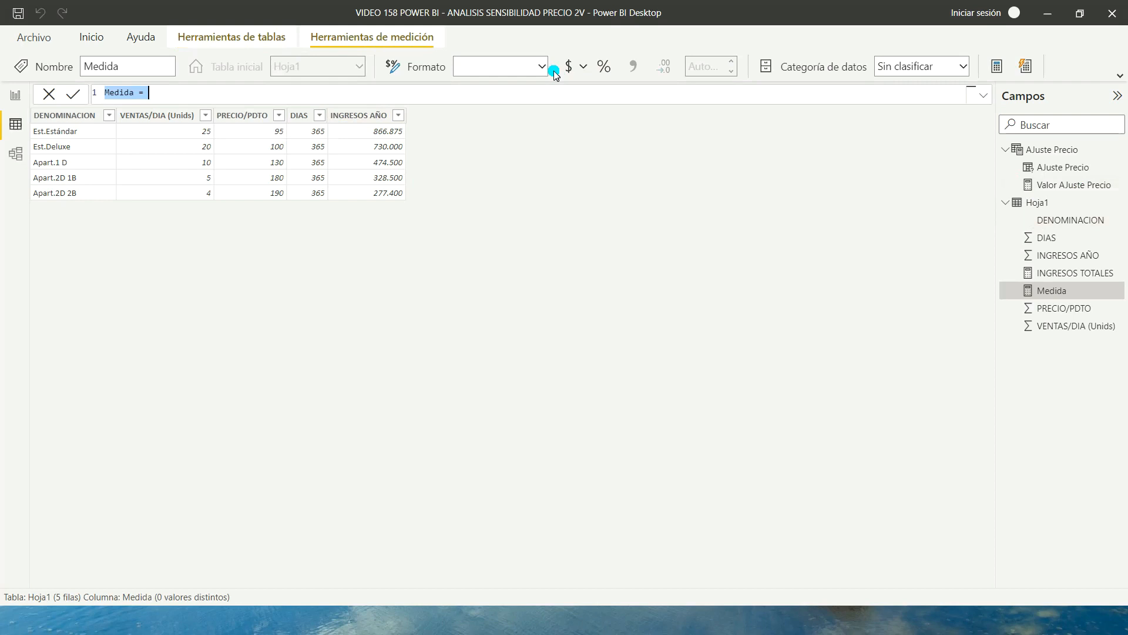
{"action": "type", "text": "INGRESOS TOTALES Tras Aj"}
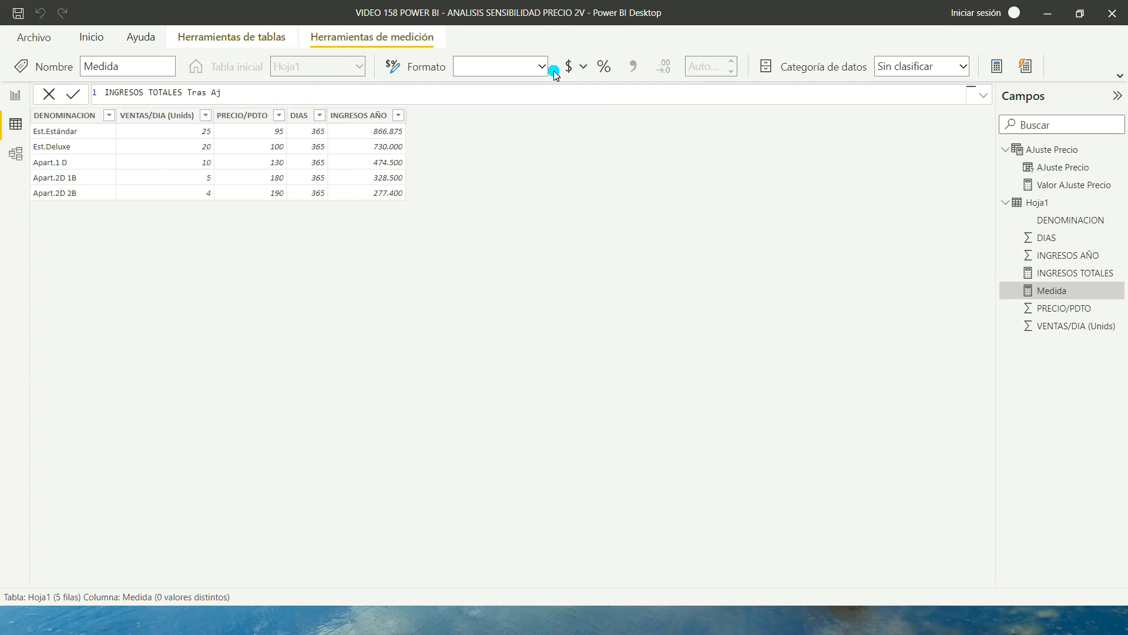
{"action": "type", "text": "=SUMX"}
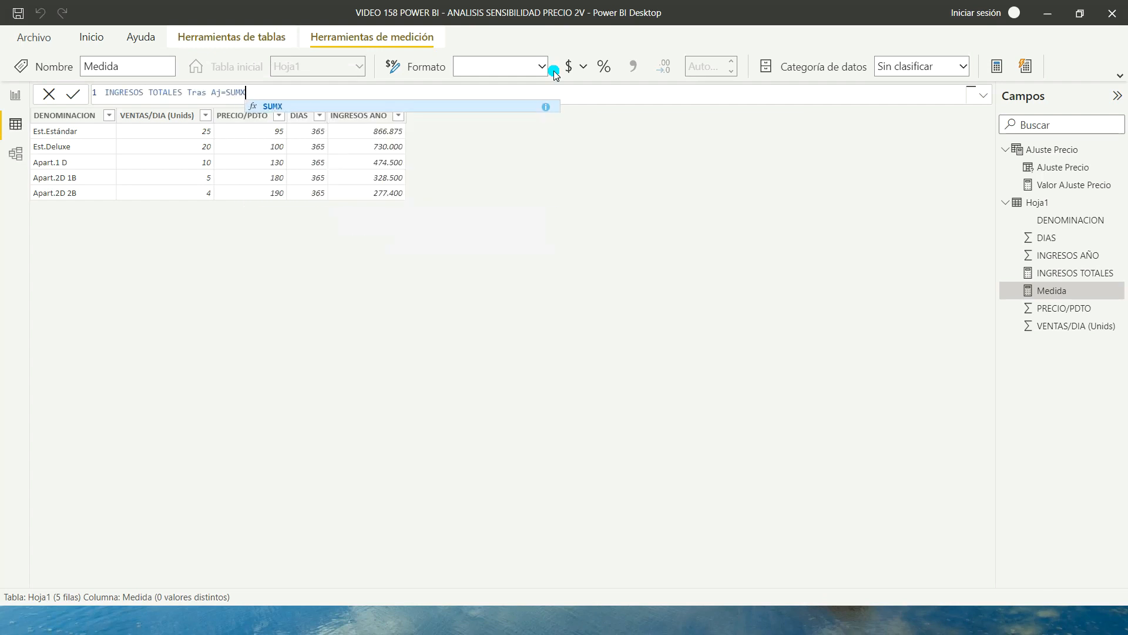
{"action": "type", "text": "("}
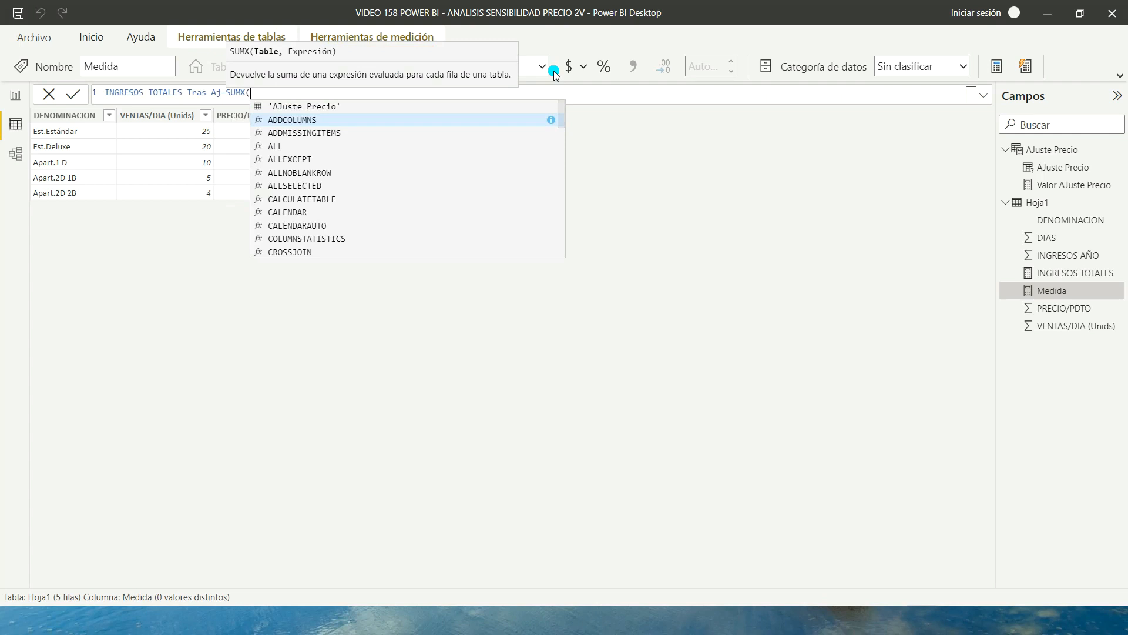
{"action": "key", "text": "Escape"}
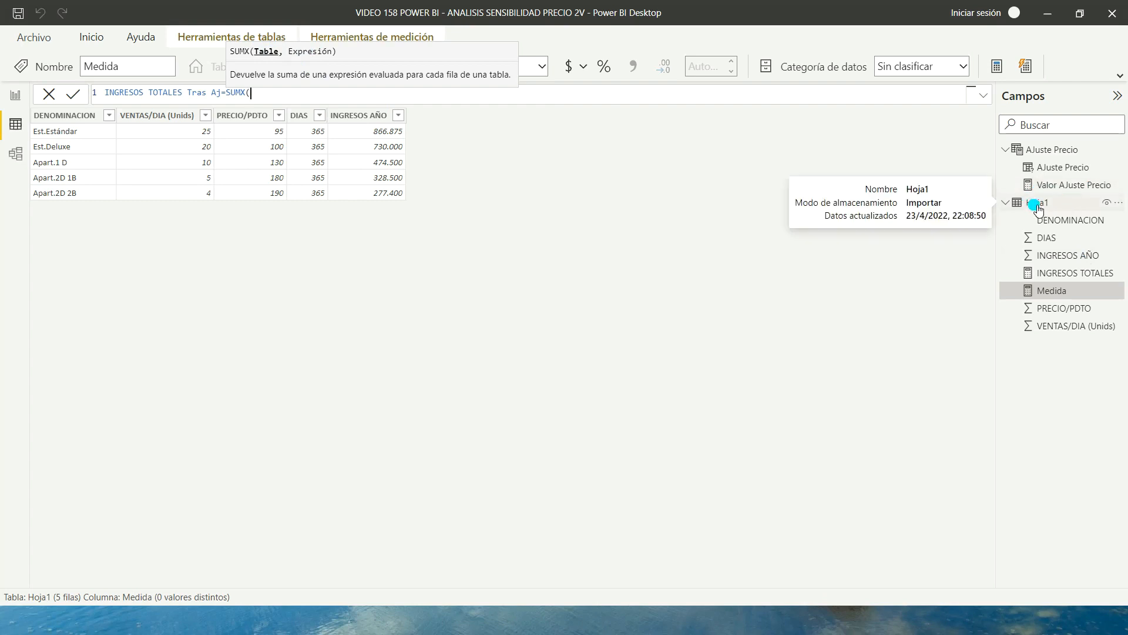
{"action": "type", "text": "'ho"}
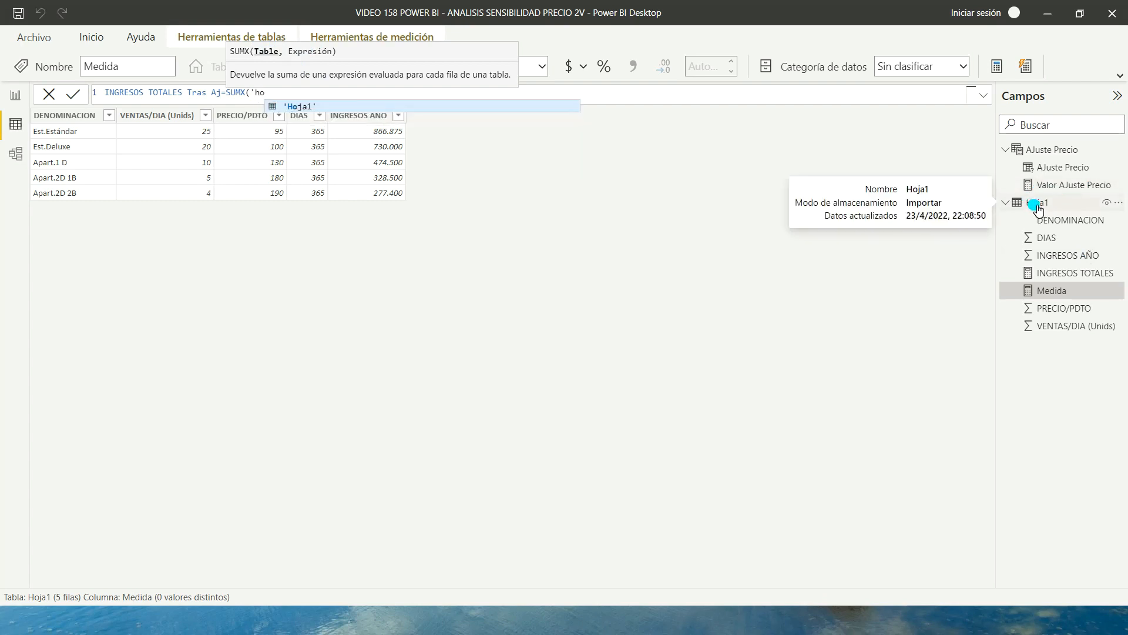
{"action": "left_click", "coordinate": [301, 105]}
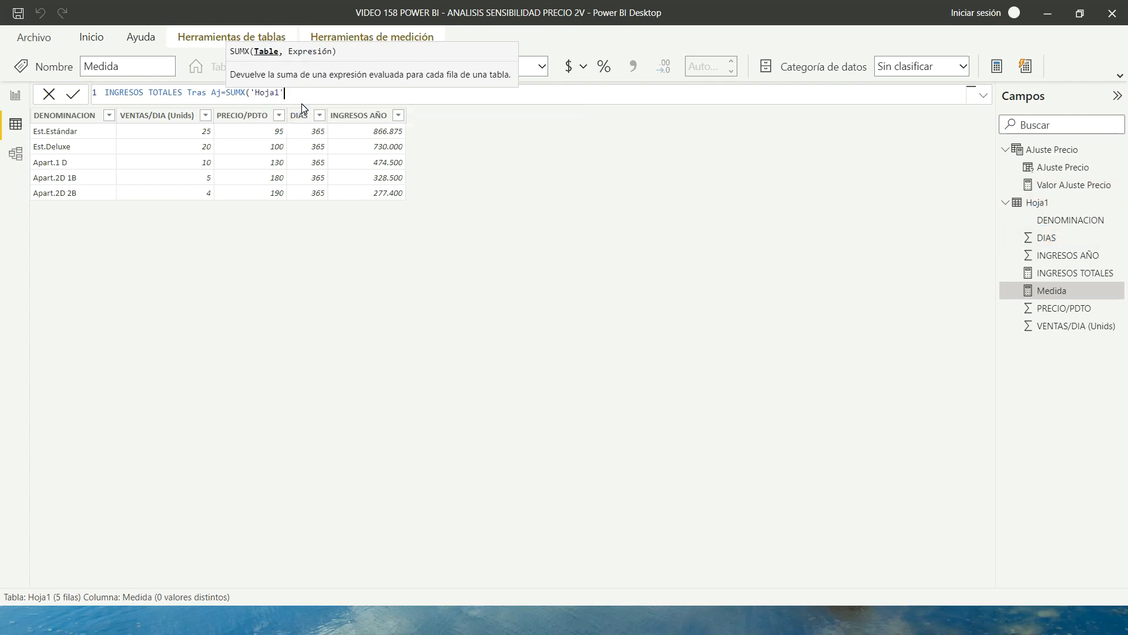
{"action": "type", "text": ","}
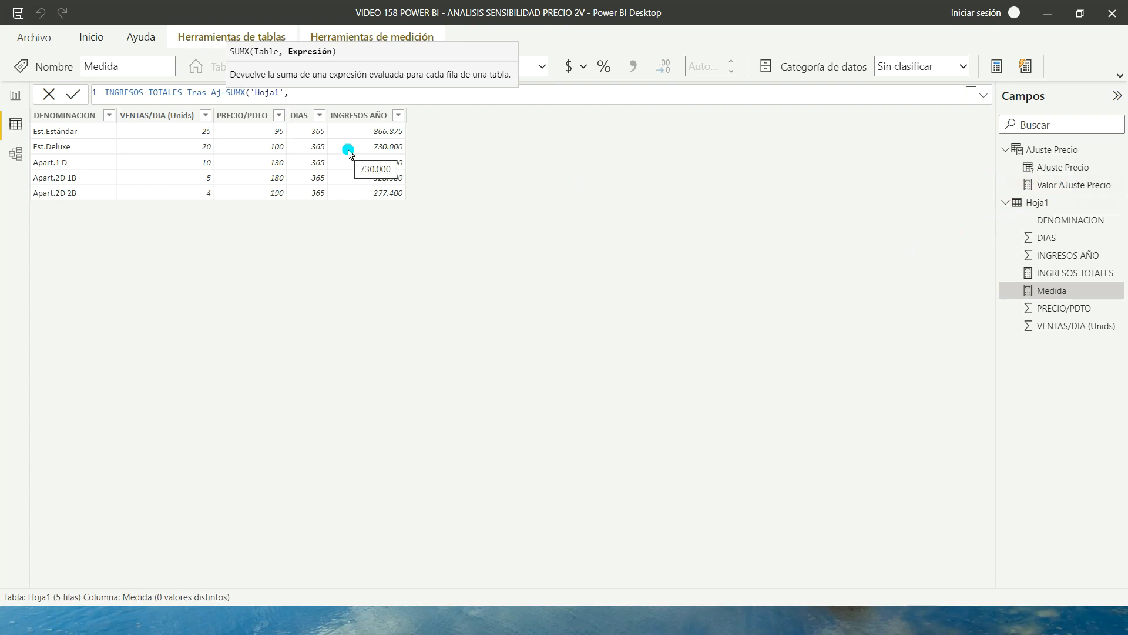
Begin the SUMX expression by multiplying Hoja1's DIAS by its VENTAS/DIA (Unids).
{"action": "type", "text": "'"}
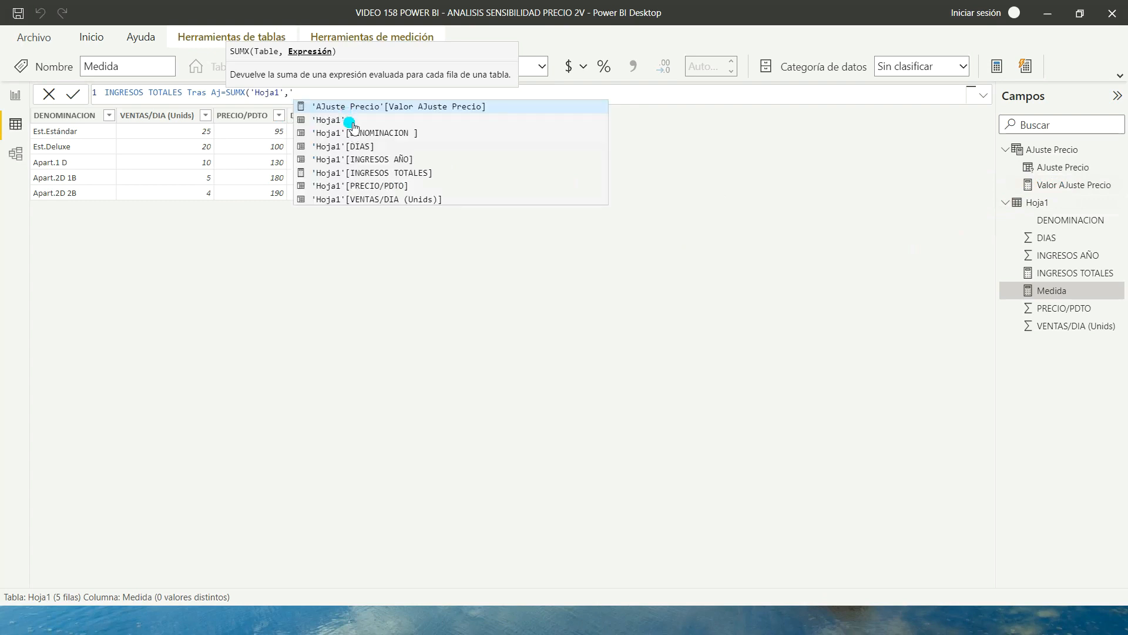
{"action": "left_click", "coordinate": [355, 147]}
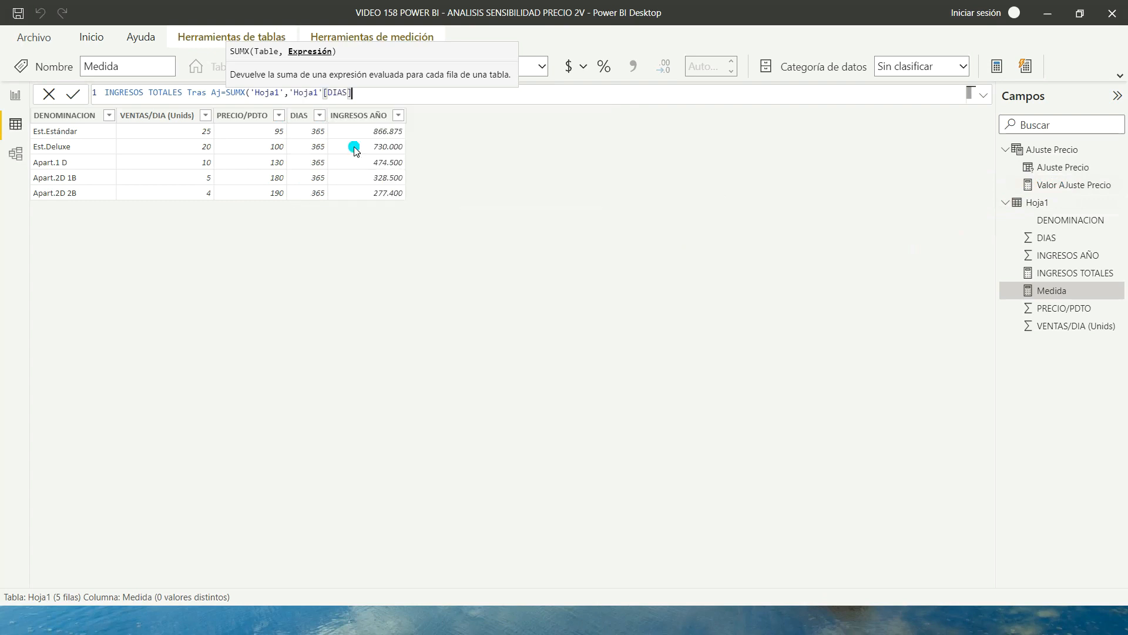
{"action": "type", "text": "*'"}
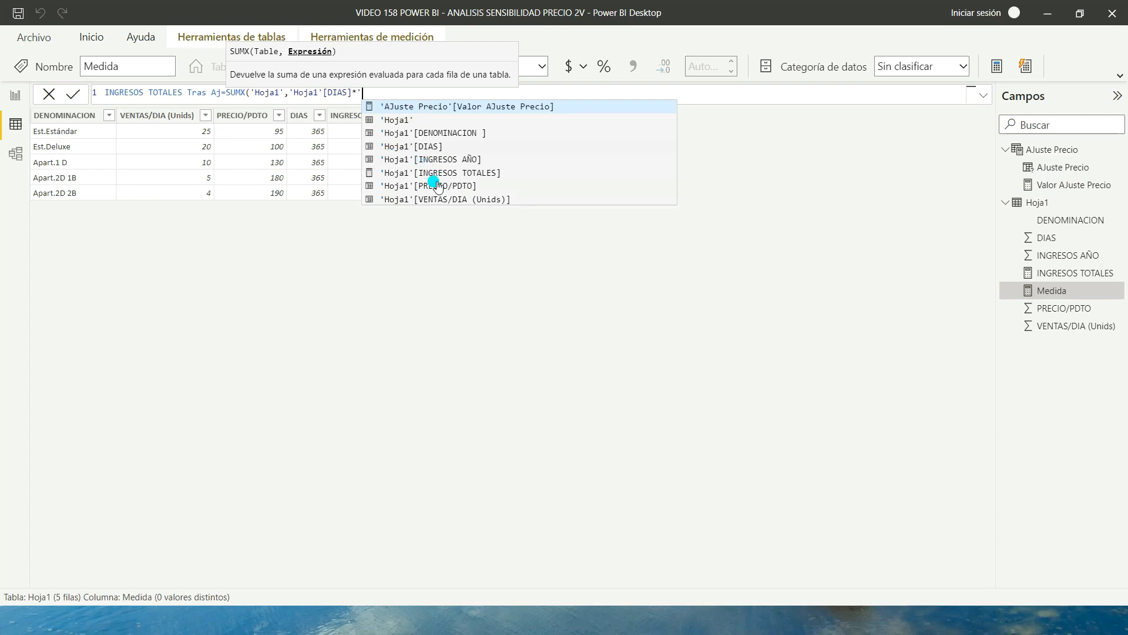
{"action": "left_click", "coordinate": [443, 200]}
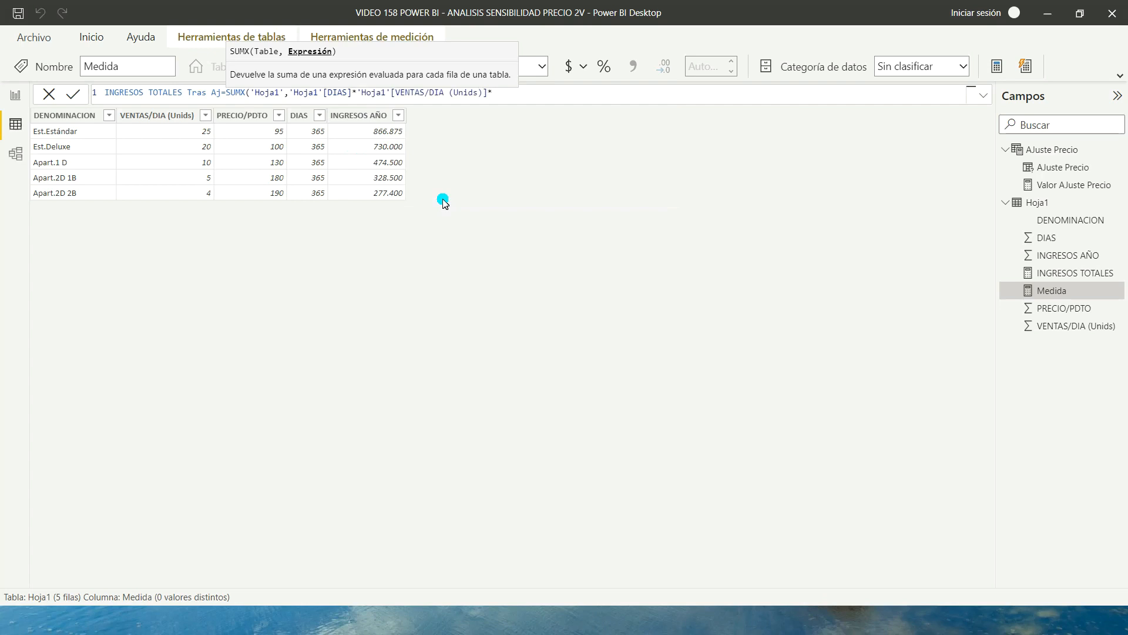
Multiply the expression by the sum of PRECIO/PDTO and Valor AJuste Precio, commit the measure and give it a thousands separator.
{"action": "type", "text": "*('"}
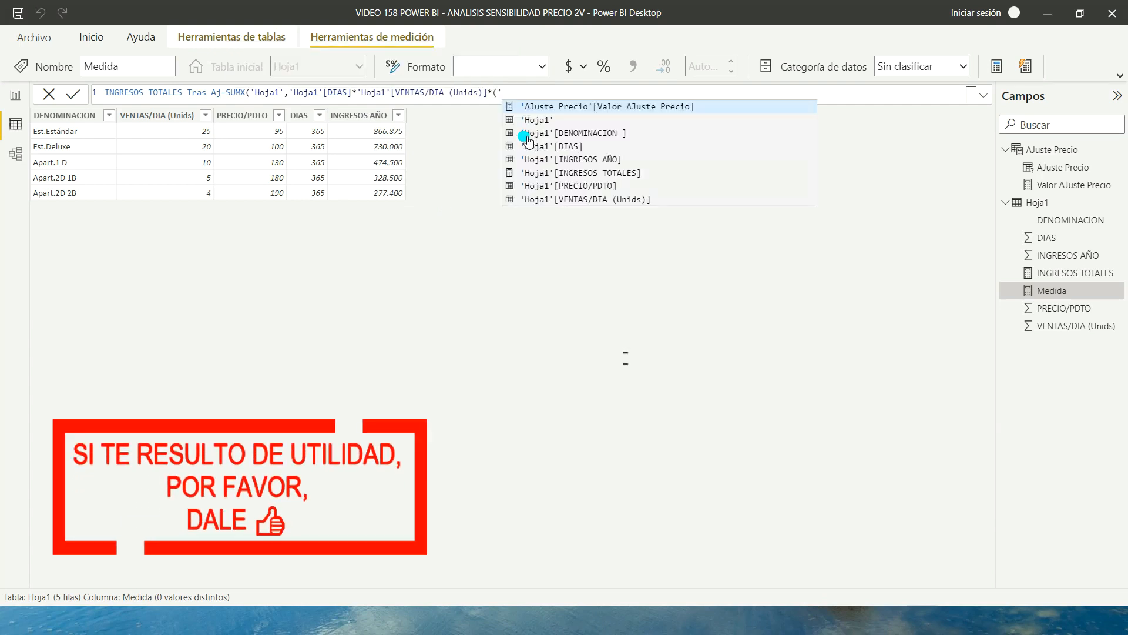
{"action": "left_click", "coordinate": [579, 186]}
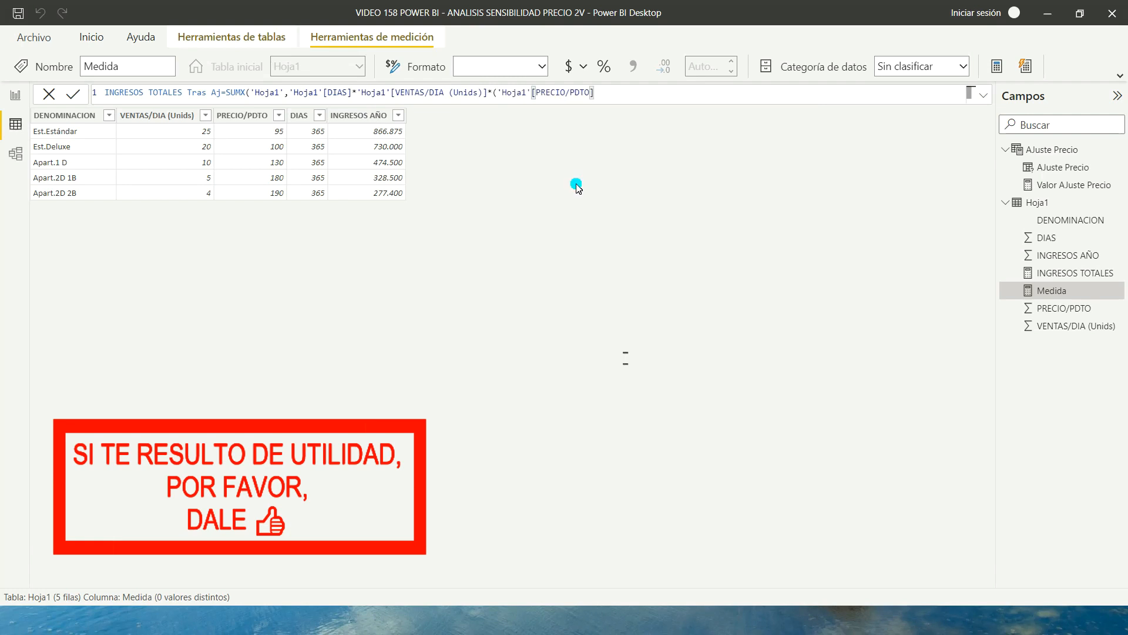
{"action": "type", "text": "+'"}
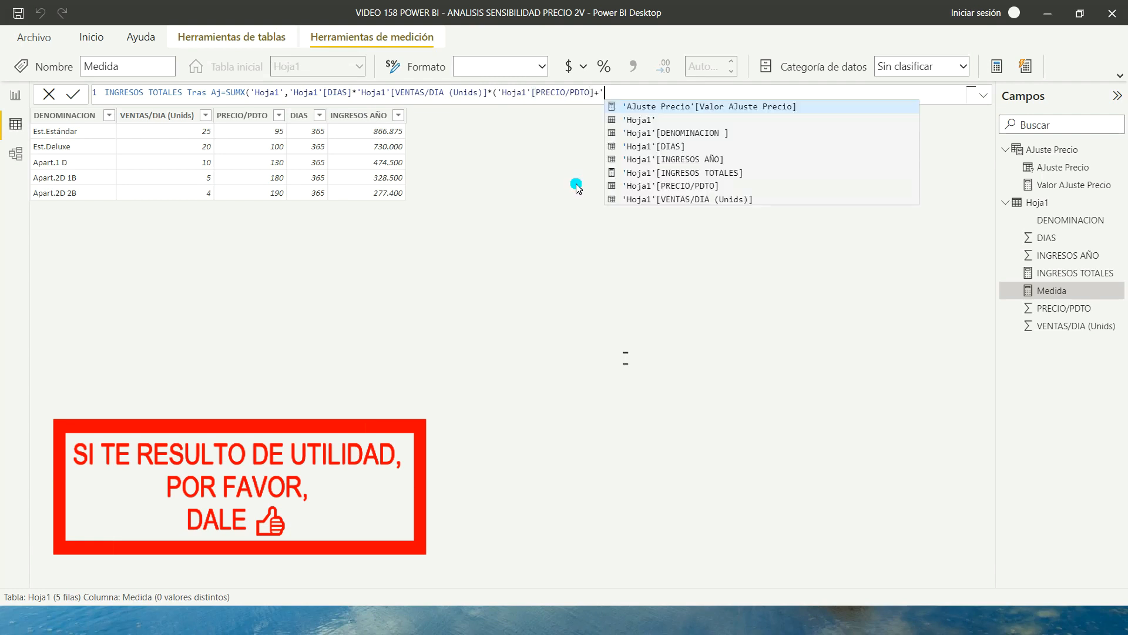
{"action": "left_click", "coordinate": [701, 108]}
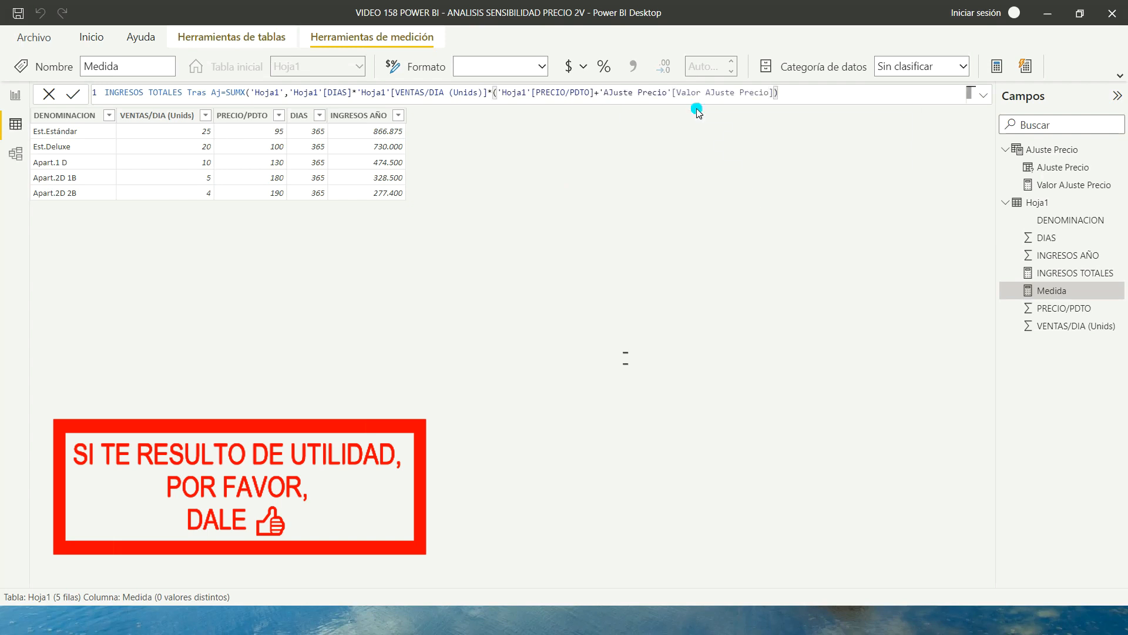
{"action": "type", "text": ")"}
{"action": "left_click_drag", "start_coordinate": [604, 92], "coordinate": [767, 92]}
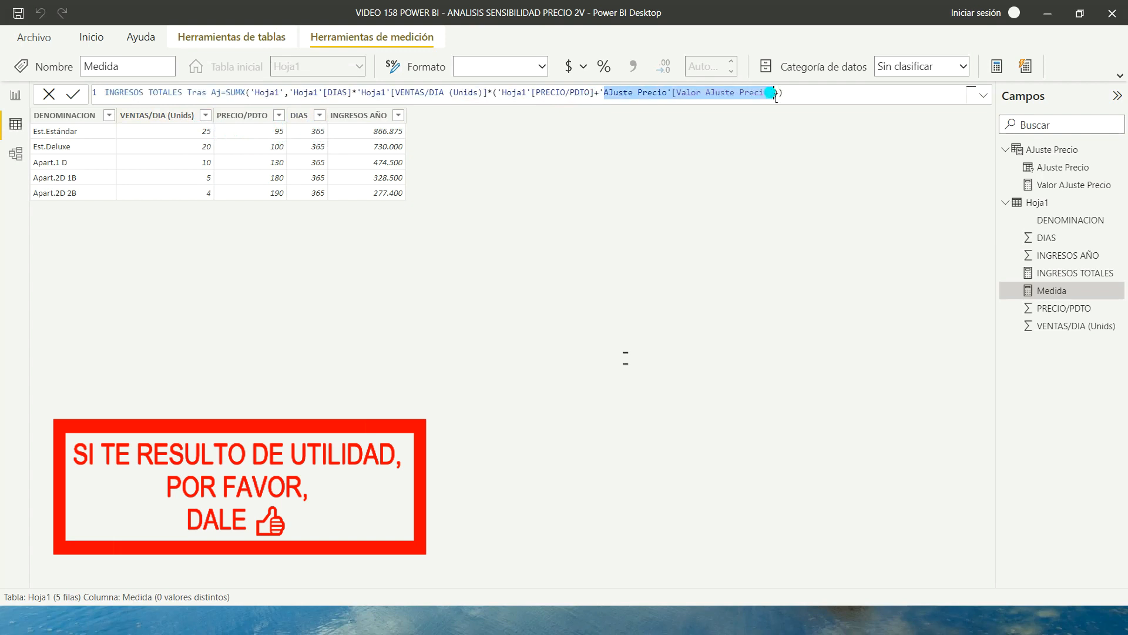
{"action": "left_click_drag", "start_coordinate": [767, 94], "coordinate": [774, 92]}
{"action": "left_click", "coordinate": [72, 95]}
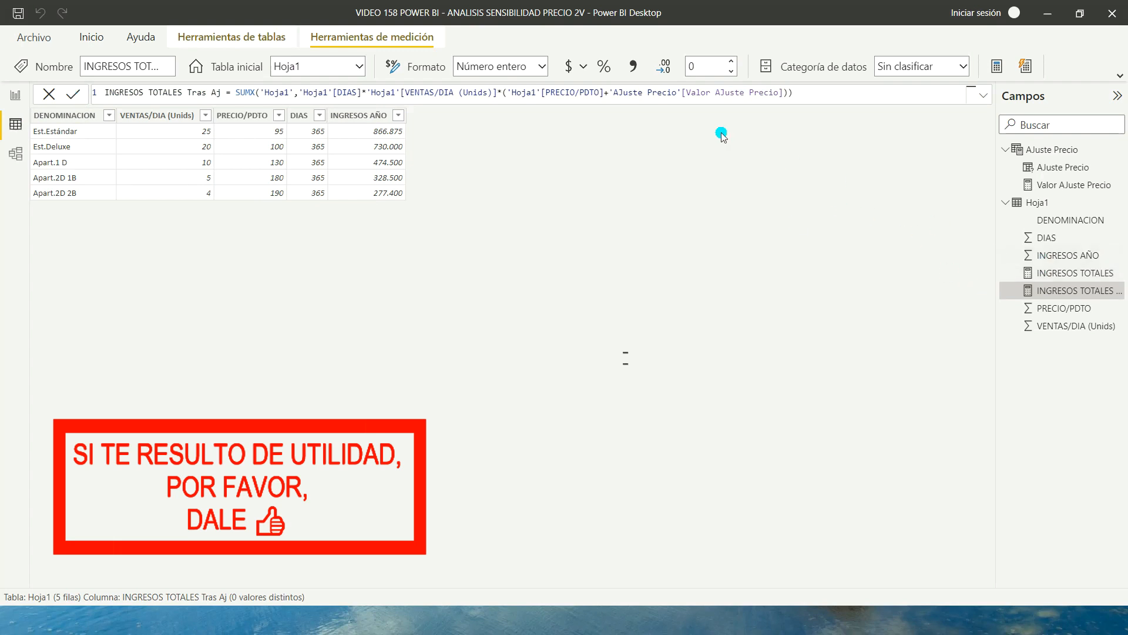
{"action": "left_click", "coordinate": [635, 68]}
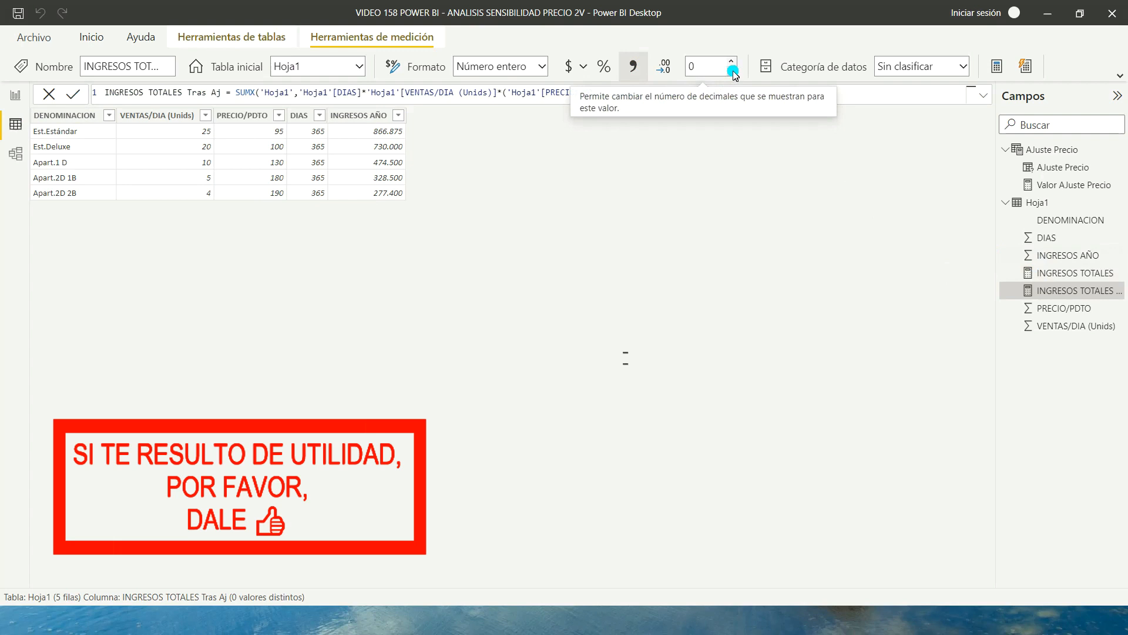
Back in the report, widen the fields list and fill the empty card beside INGRESOS TOTALES with INGRESOS TOTALES Tras Aj.
{"action": "left_click", "coordinate": [15, 94]}
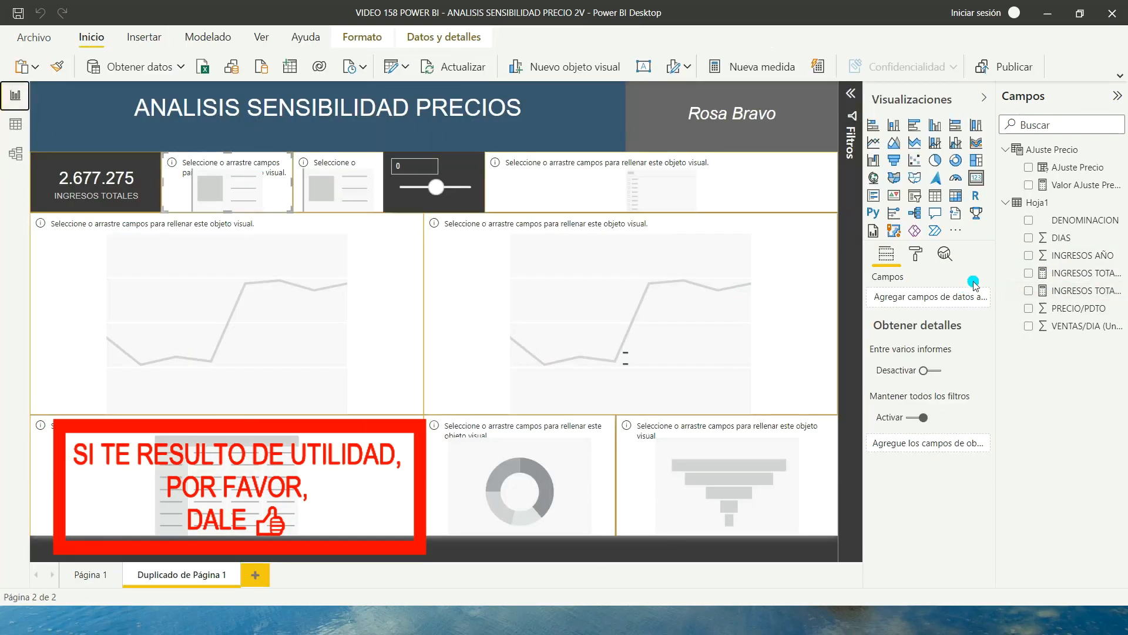
{"action": "left_click_drag", "start_coordinate": [997, 281], "coordinate": [920, 280]}
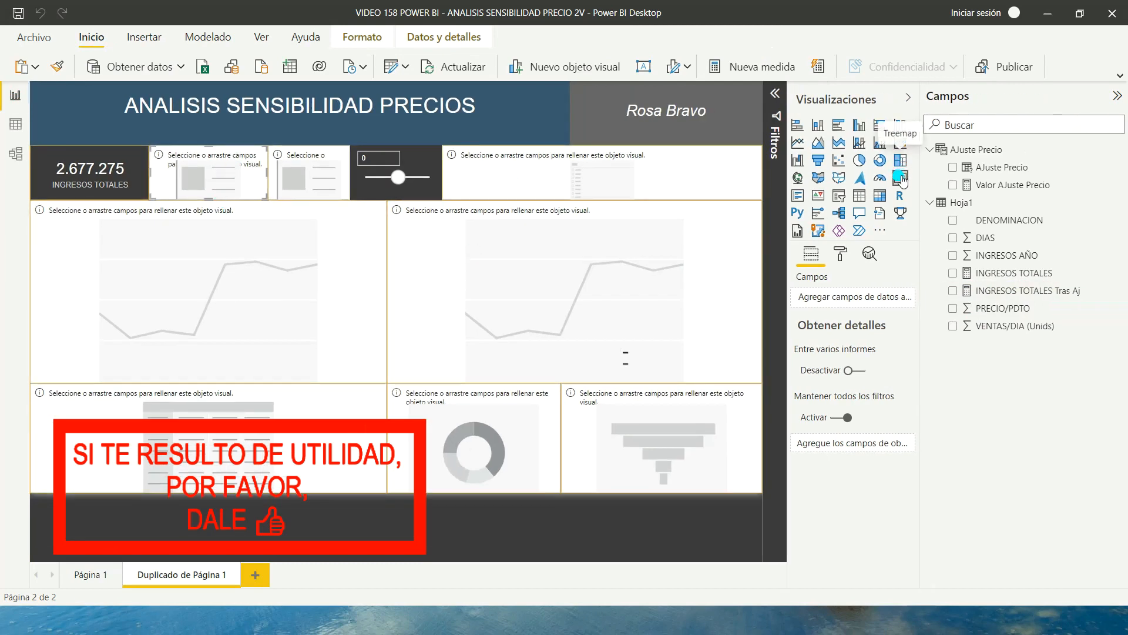
{"action": "left_click_drag", "start_coordinate": [1006, 290], "coordinate": [851, 305]}
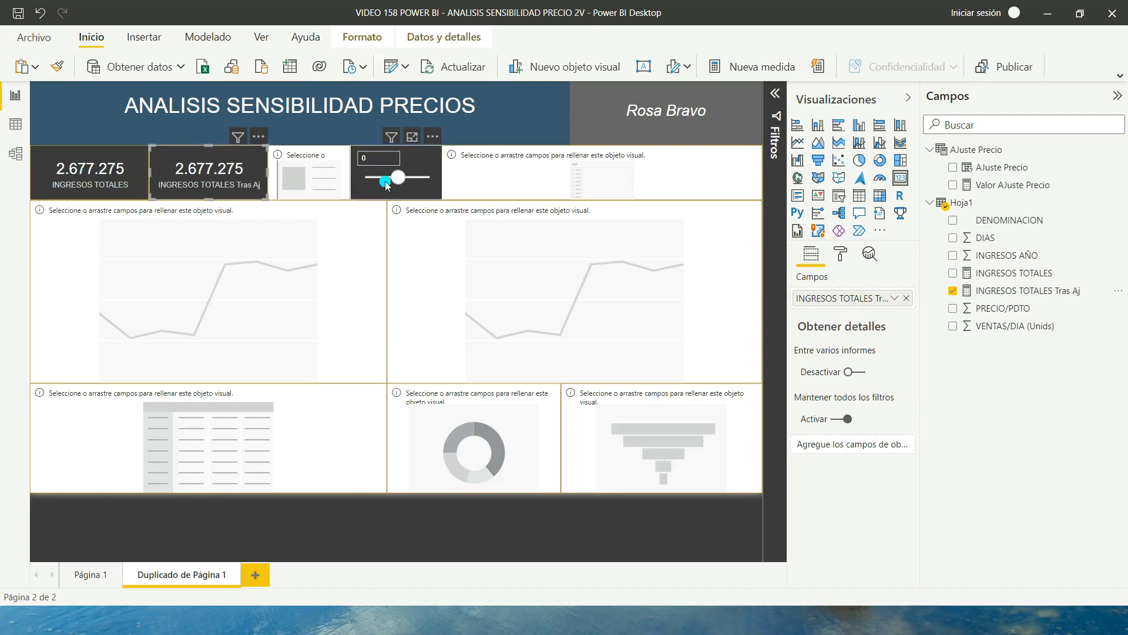
Test the adjusted revenue card with the AJuste Precio slicer at 10, and return the slicer to 0.
{"action": "left_click", "coordinate": [410, 177]}
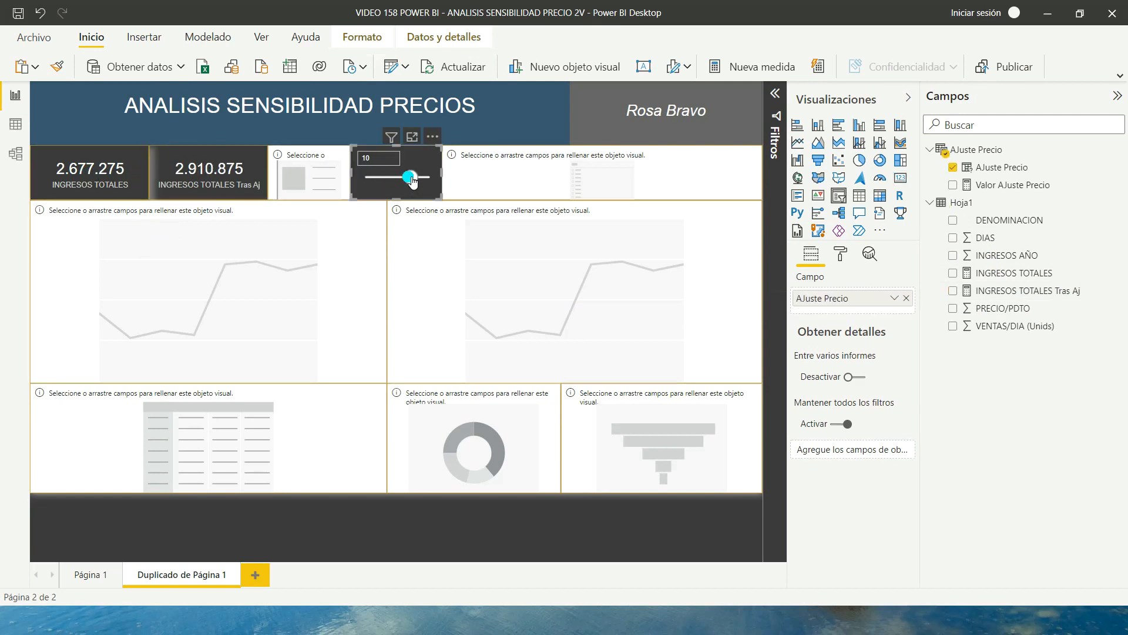
{"action": "left_click", "coordinate": [184, 172]}
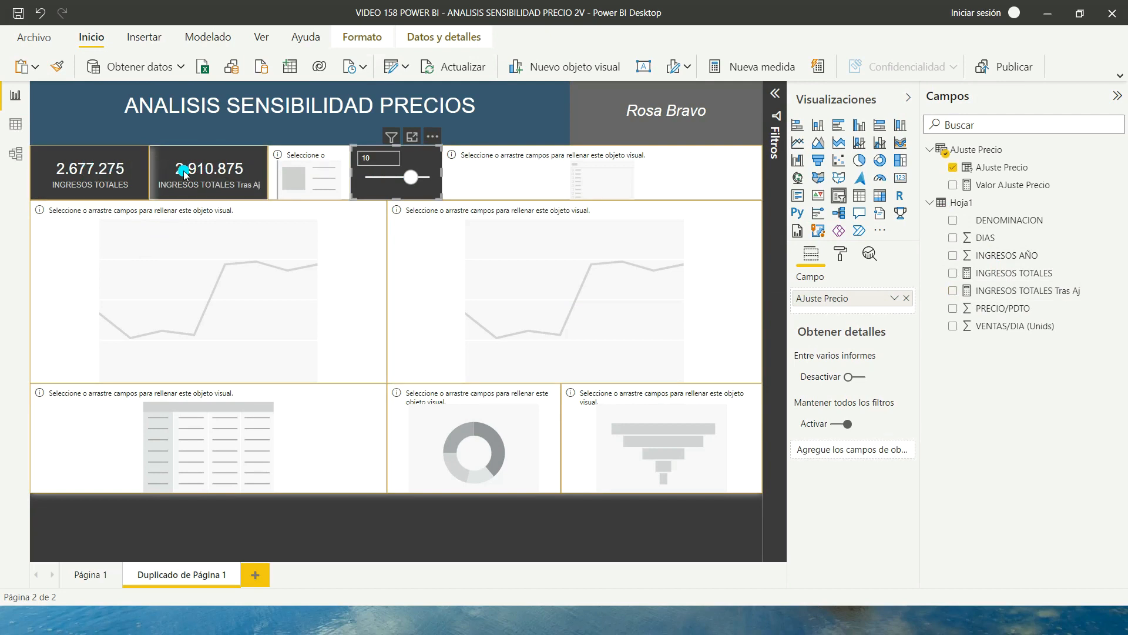
{"action": "left_click", "coordinate": [206, 170]}
{"action": "left_click", "coordinate": [365, 156]}
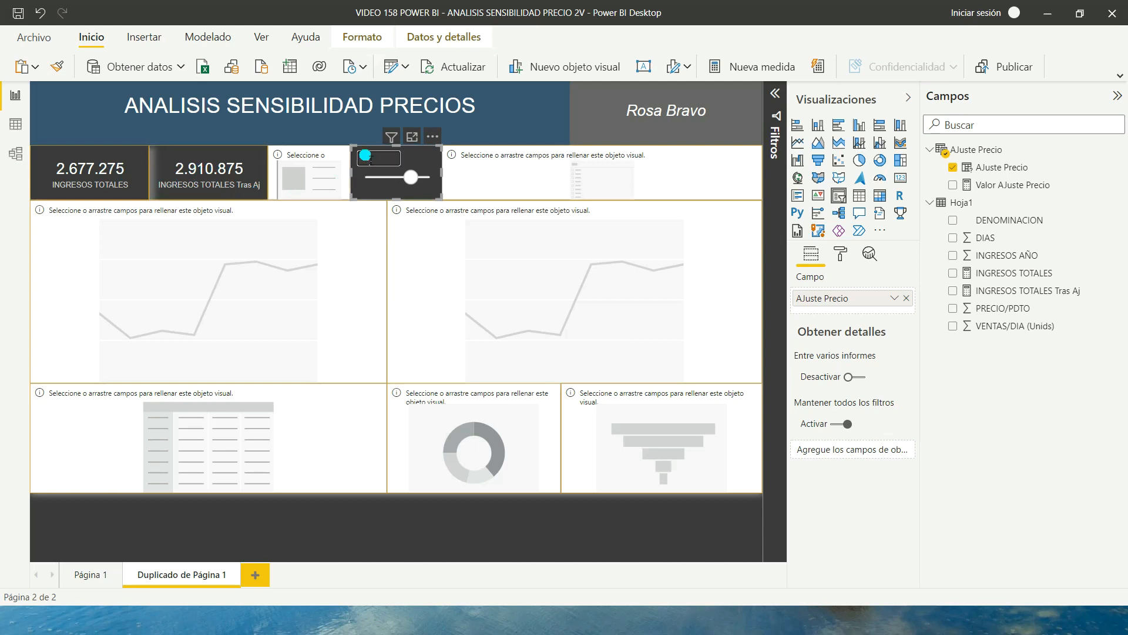
{"action": "mouse_move", "coordinate": [411, 177]}
{"action": "left_mouse_down"}
{"action": "mouse_move", "coordinate": [379, 182]}
{"action": "mouse_move", "coordinate": [409, 181]}
{"action": "left_mouse_up"}
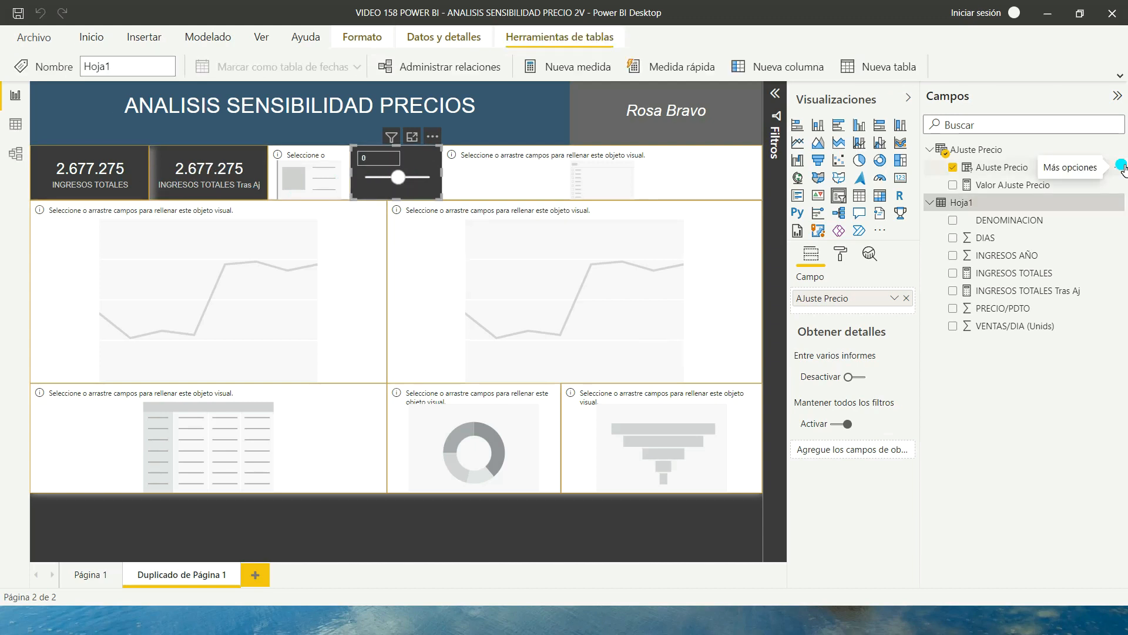
{"action": "left_click", "coordinate": [116, 189]}
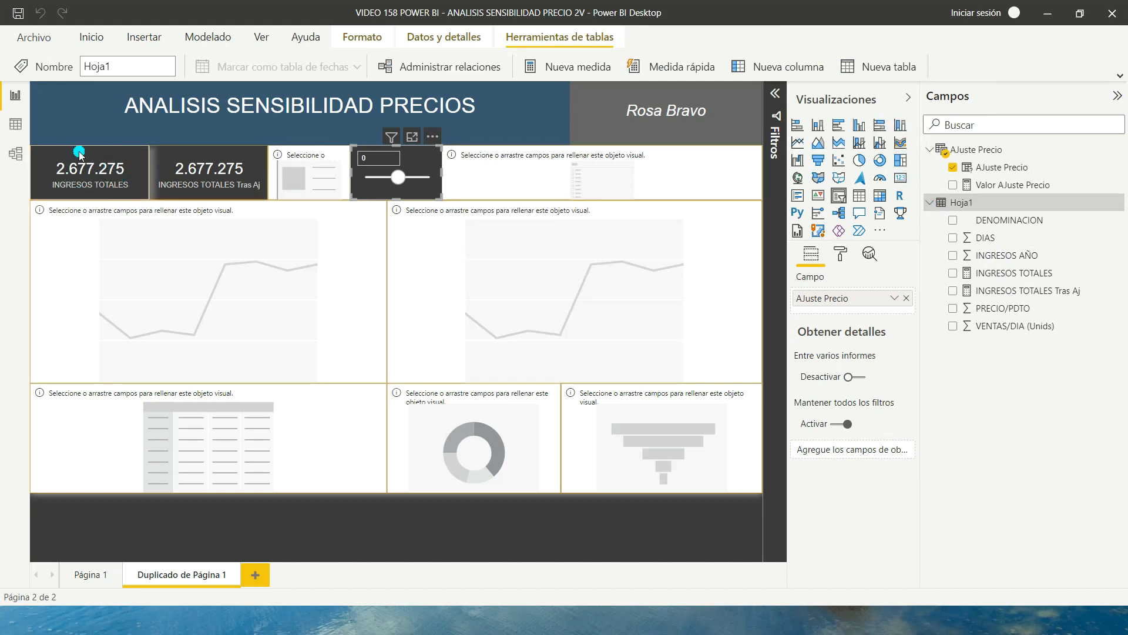
{"action": "left_click", "coordinate": [228, 186]}
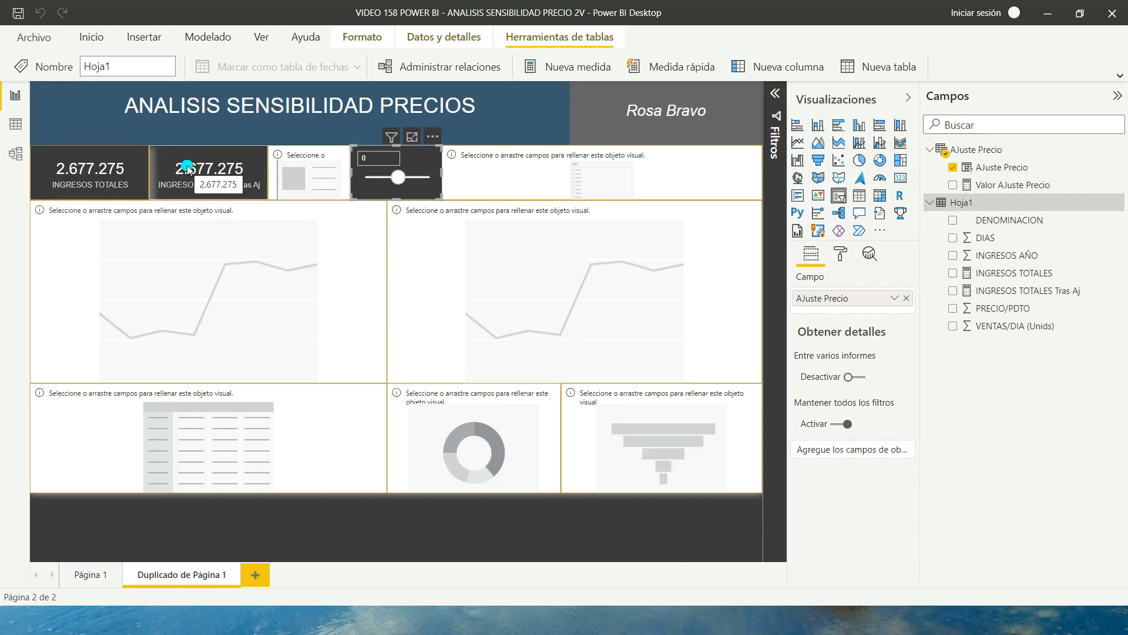
{"action": "left_click", "coordinate": [287, 188]}
{"action": "left_click", "coordinate": [116, 172]}
{"action": "left_click", "coordinate": [175, 172]}
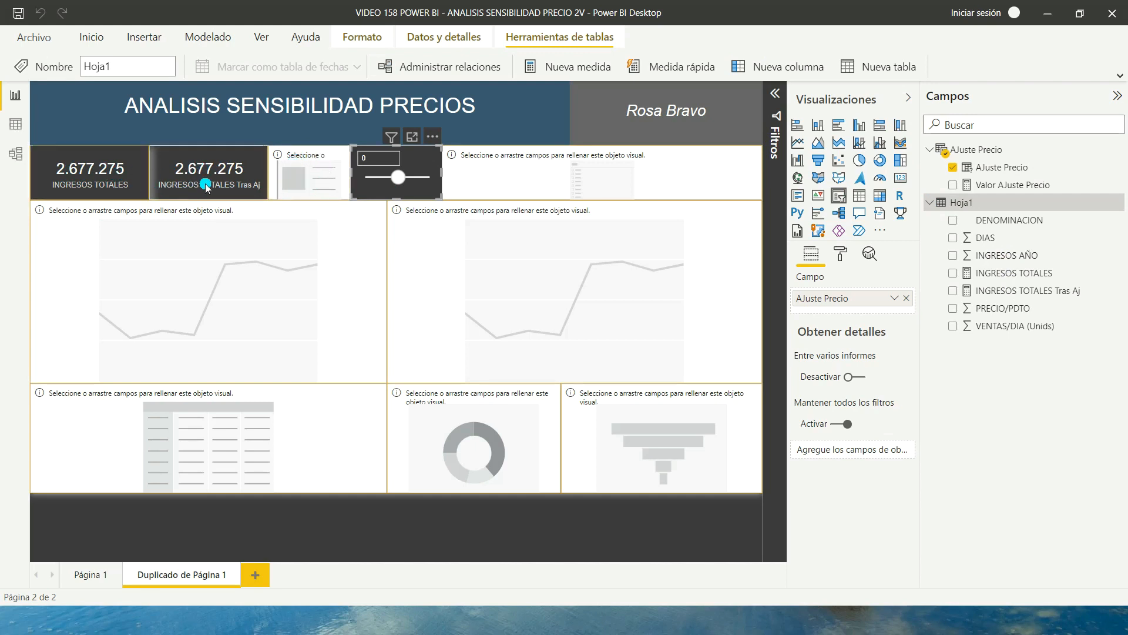
{"action": "left_click", "coordinate": [494, 186]}
Create a measure named DIF in Hoja1 that subtracts INGRESOS TOTALES from INGRESOS TOTALES Tras Aj.
{"action": "left_click", "coordinate": [961, 207]}
{"action": "left_click", "coordinate": [568, 70]}
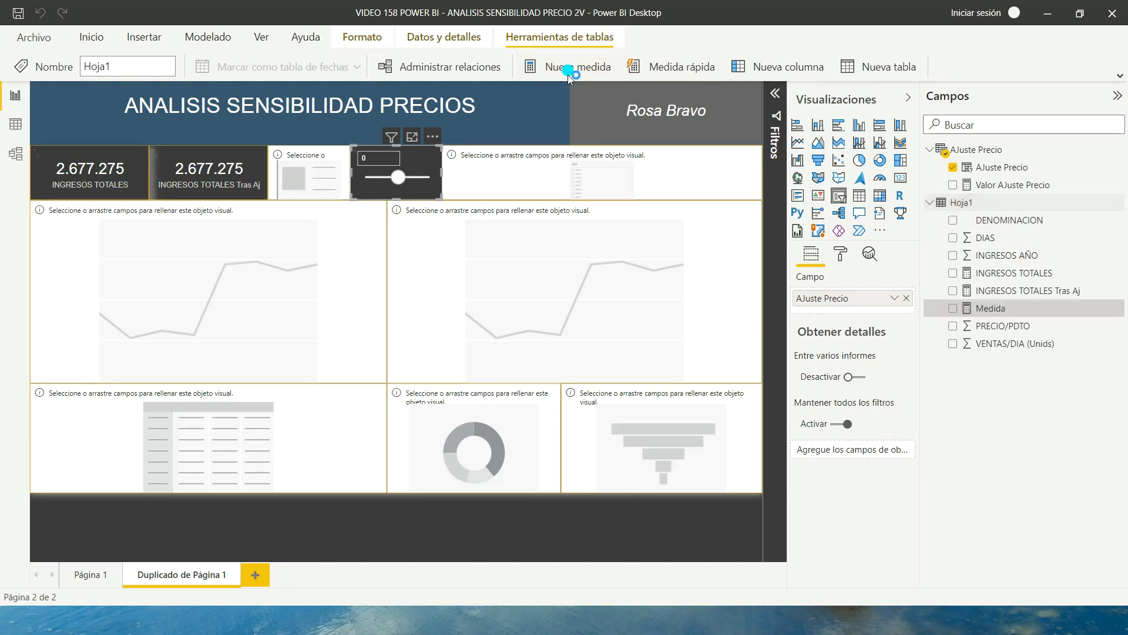
{"action": "type", "text": "DIF"}
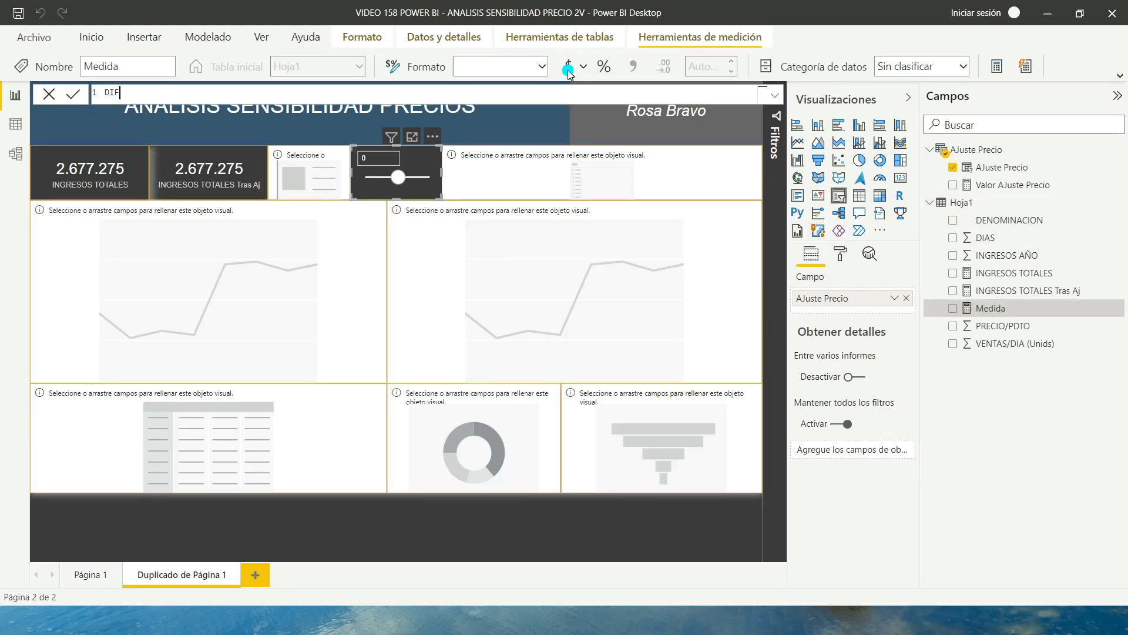
{"action": "type", "text": "='"}
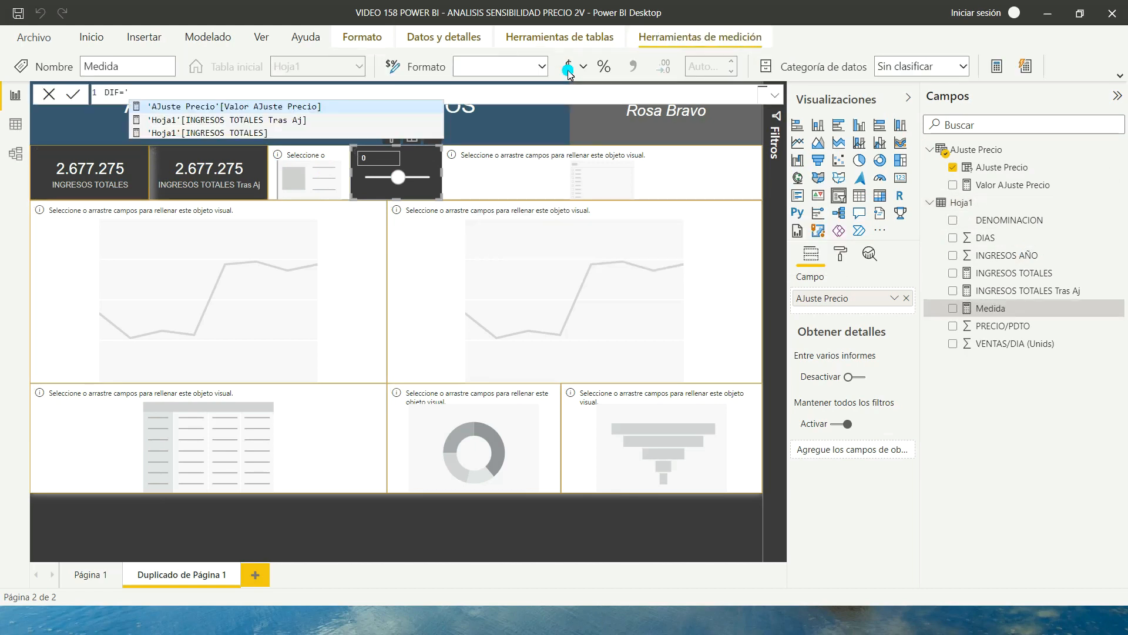
{"action": "left_click", "coordinate": [258, 119]}
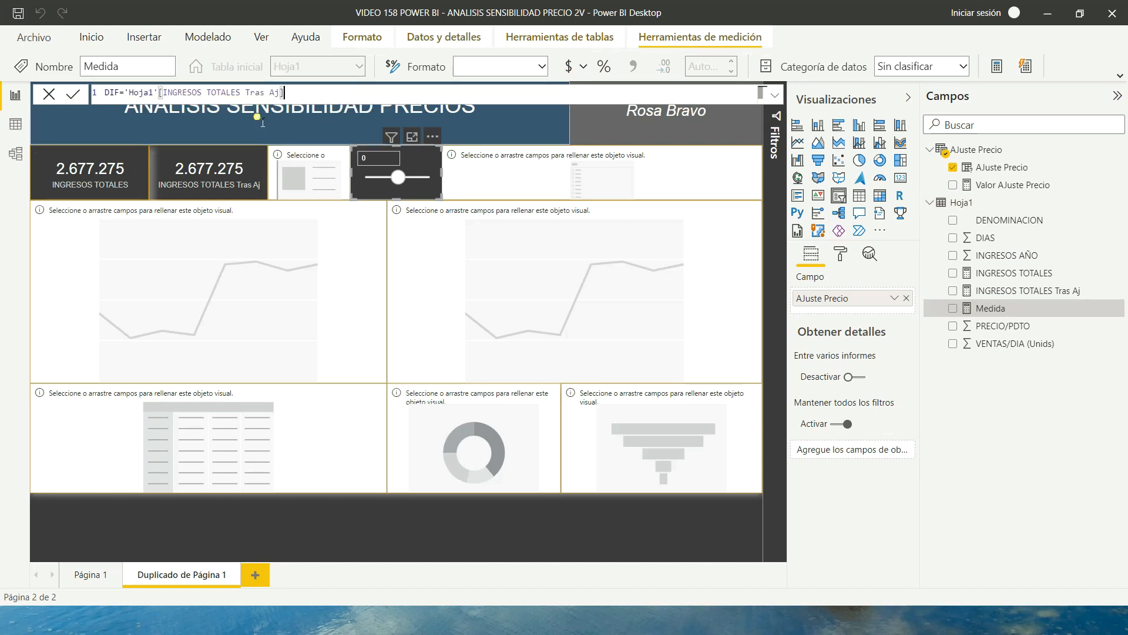
{"action": "type", "text": "-'"}
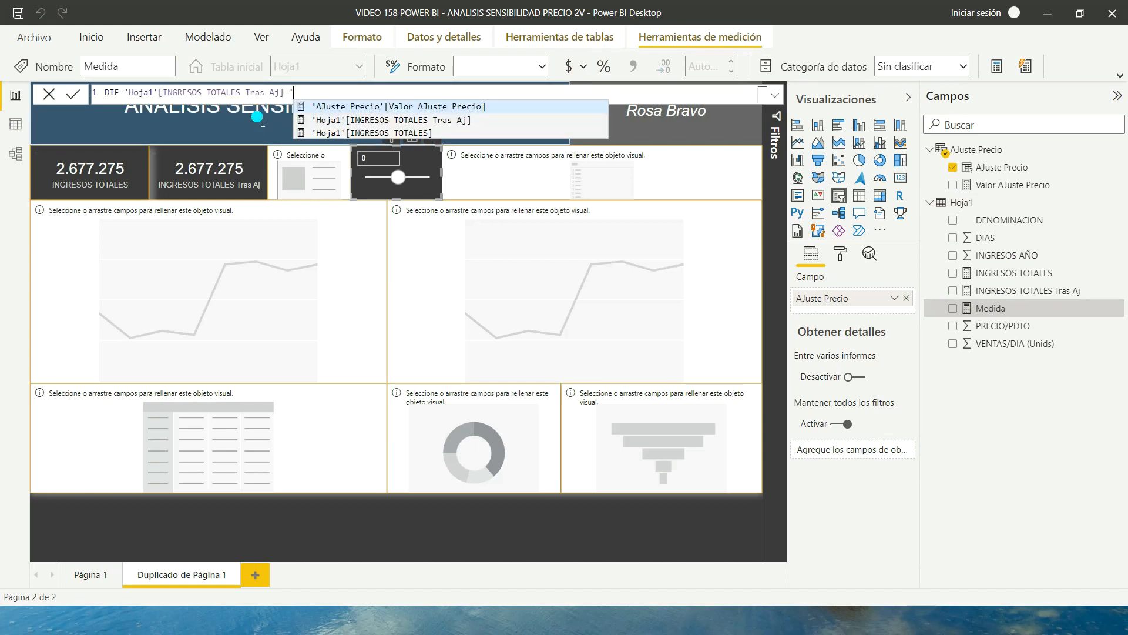
{"action": "left_click", "coordinate": [368, 133]}
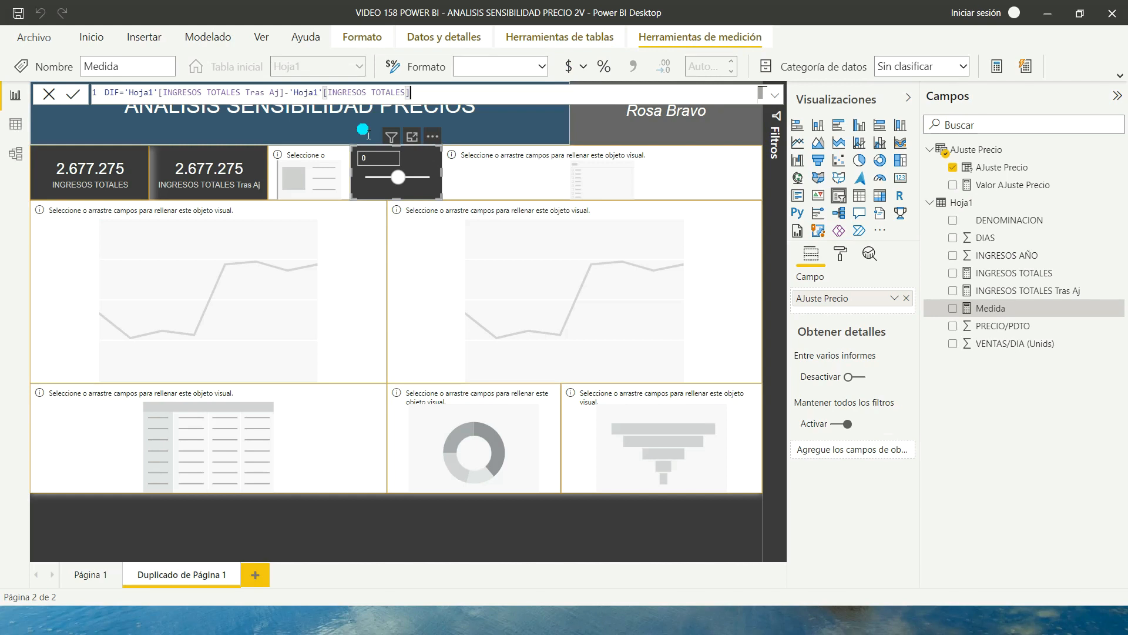
{"action": "key", "text": "Return"}
Give the DIF measure a thousands separator.
{"action": "left_click", "coordinate": [1022, 247]}
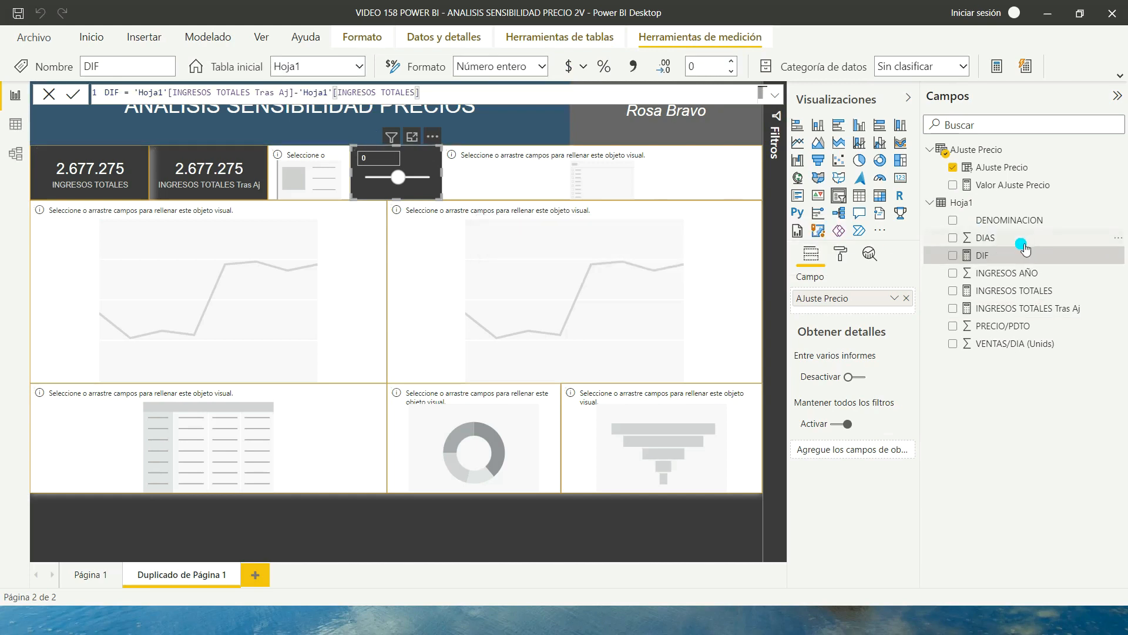
{"action": "left_click", "coordinate": [633, 65]}
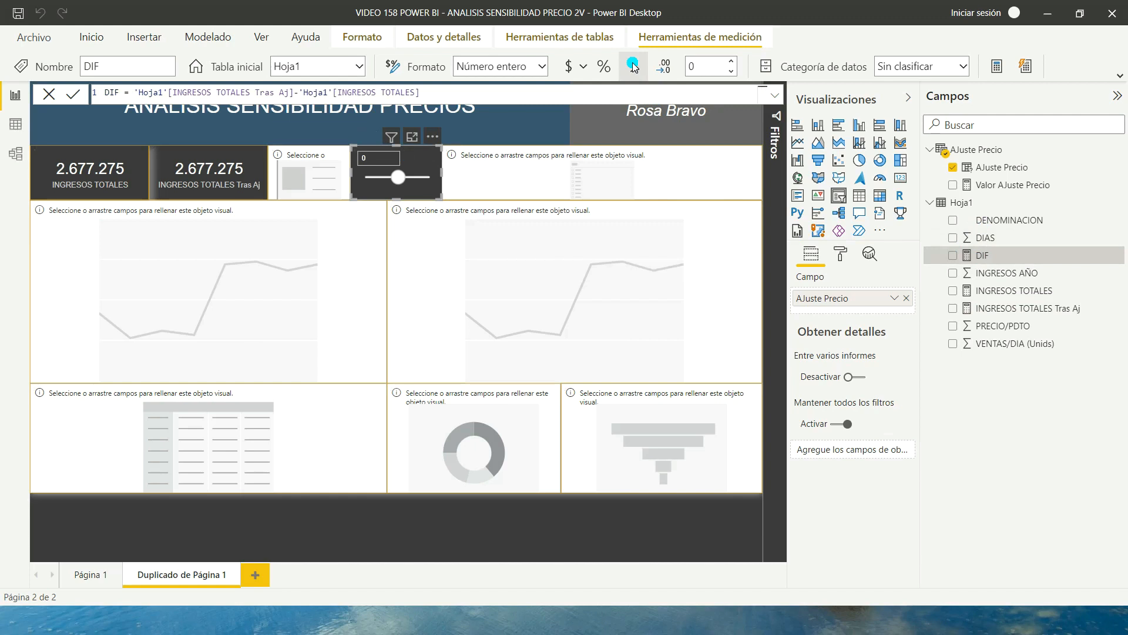
{"action": "left_click", "coordinate": [939, 222]}
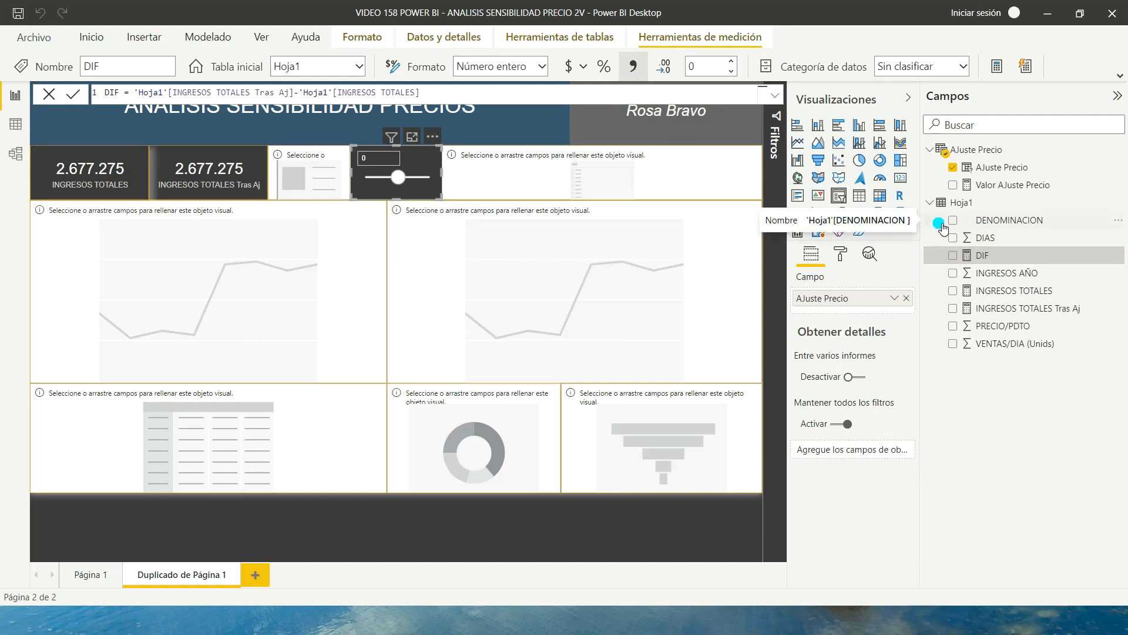
Fill the empty card beside the adjusted revenue card with DIF and test it with the AJuste Precio slicer at 5, returning the slicer to 0.
{"action": "left_click", "coordinate": [984, 255]}
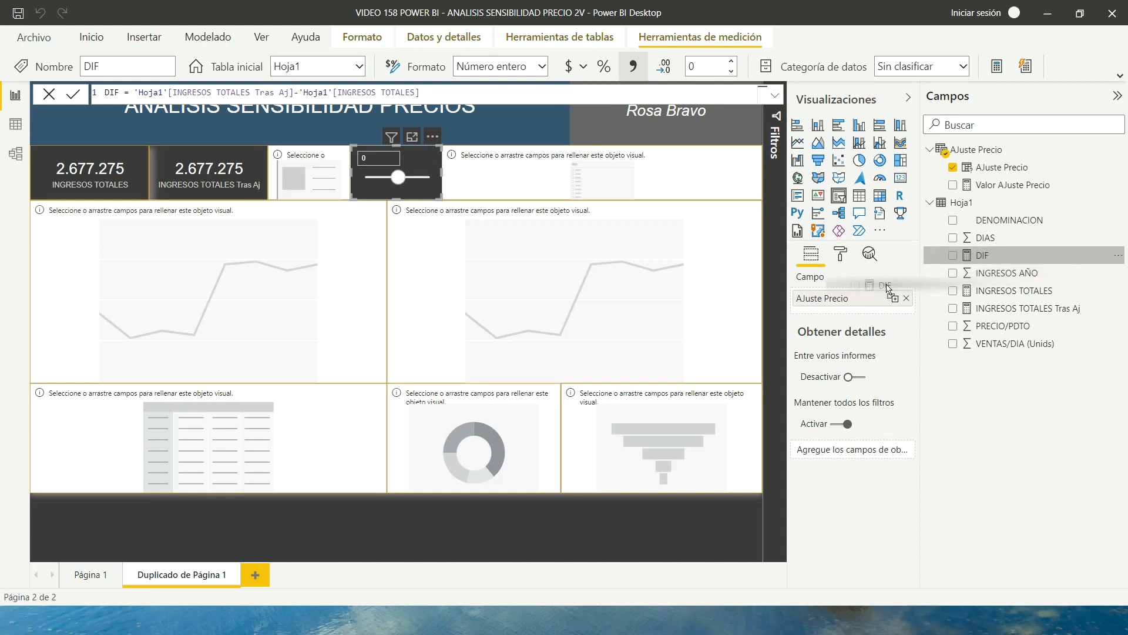
{"action": "left_click", "coordinate": [335, 221]}
{"action": "left_click", "coordinate": [311, 175]}
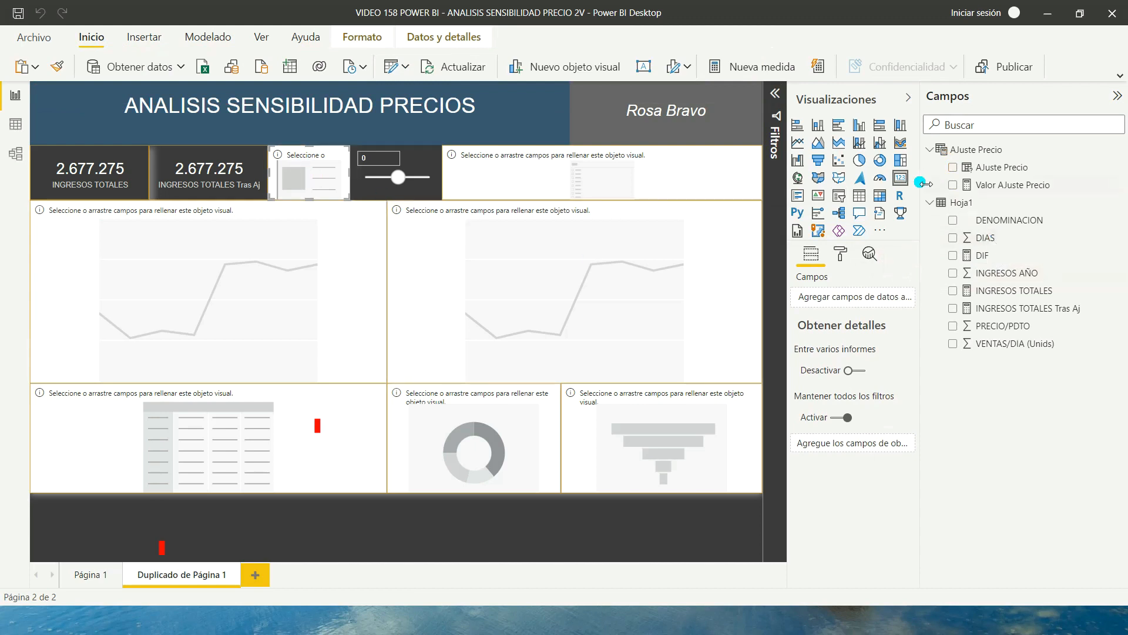
{"action": "left_click_drag", "start_coordinate": [976, 255], "coordinate": [849, 300]}
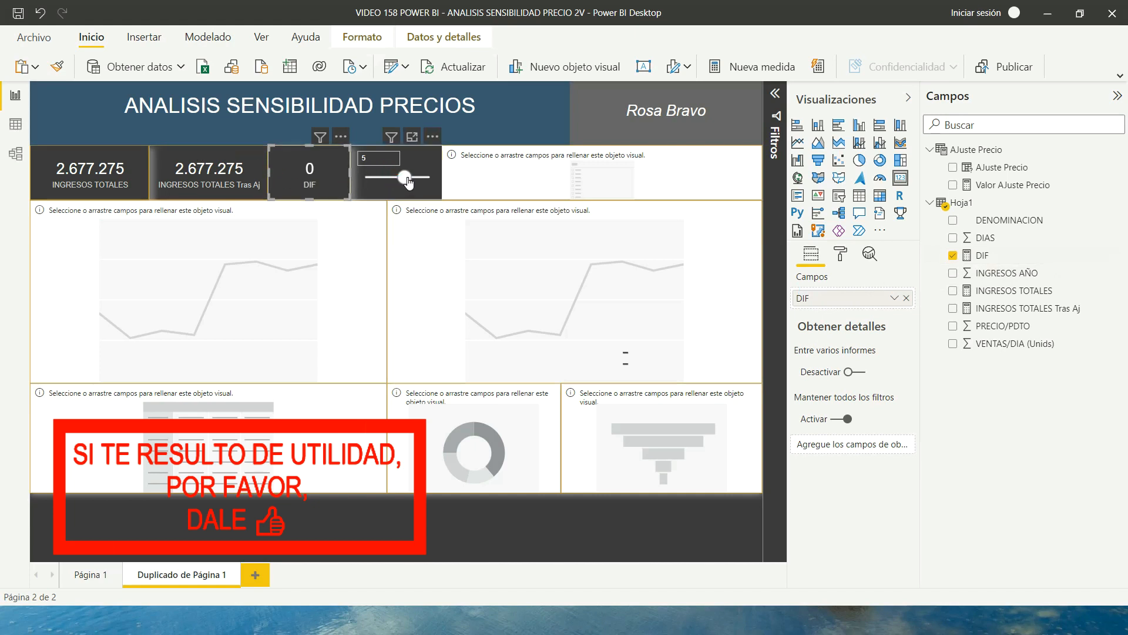
{"action": "left_click_drag", "start_coordinate": [407, 181], "coordinate": [410, 183]}
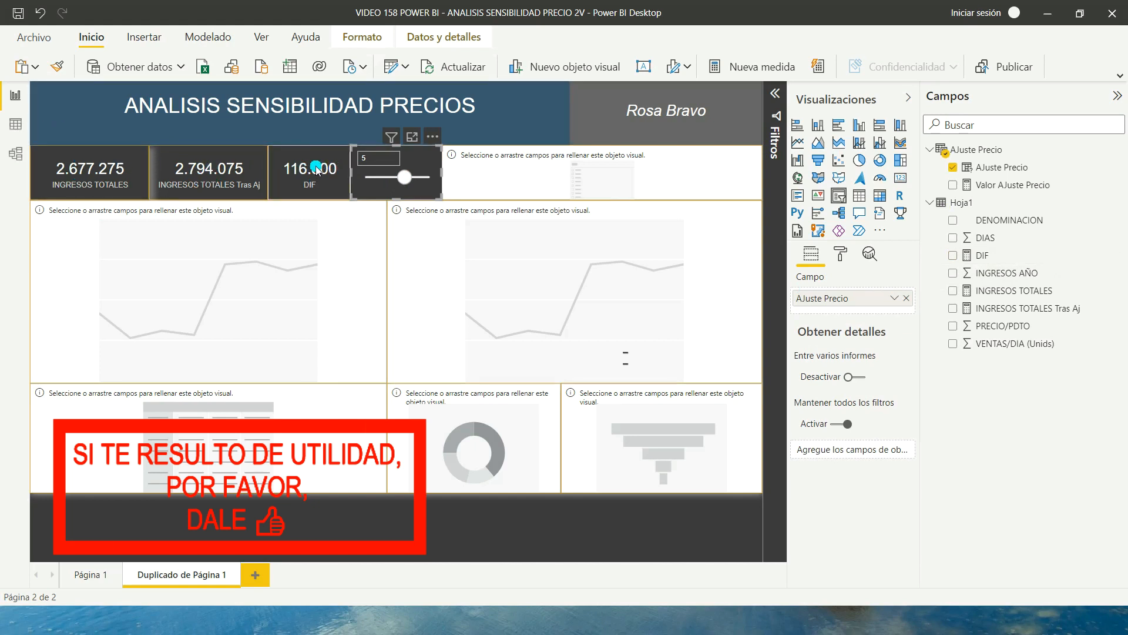
{"action": "mouse_move", "coordinate": [404, 177]}
{"action": "left_mouse_down"}
{"action": "mouse_move", "coordinate": [391, 181]}
{"action": "mouse_move", "coordinate": [404, 181]}
{"action": "left_mouse_up"}
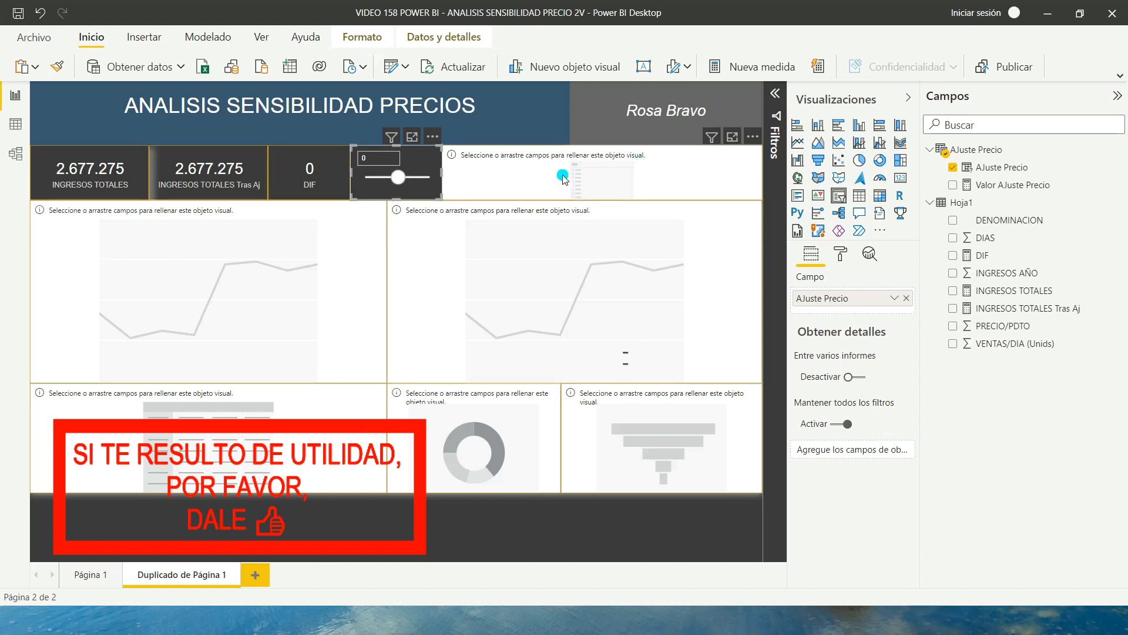
Fill the empty slicer beside the price adjustment slicer with the DENOMINACION field.
{"action": "left_click", "coordinate": [655, 167]}
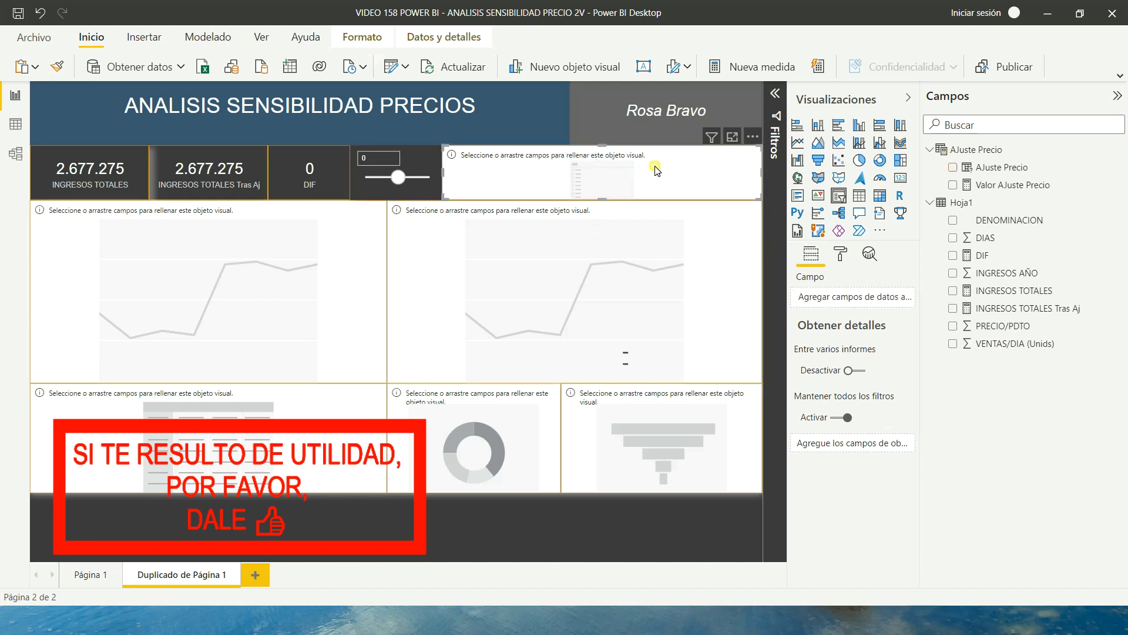
{"action": "left_click", "coordinate": [848, 197]}
{"action": "left_click_drag", "start_coordinate": [1021, 225], "coordinate": [846, 298]}
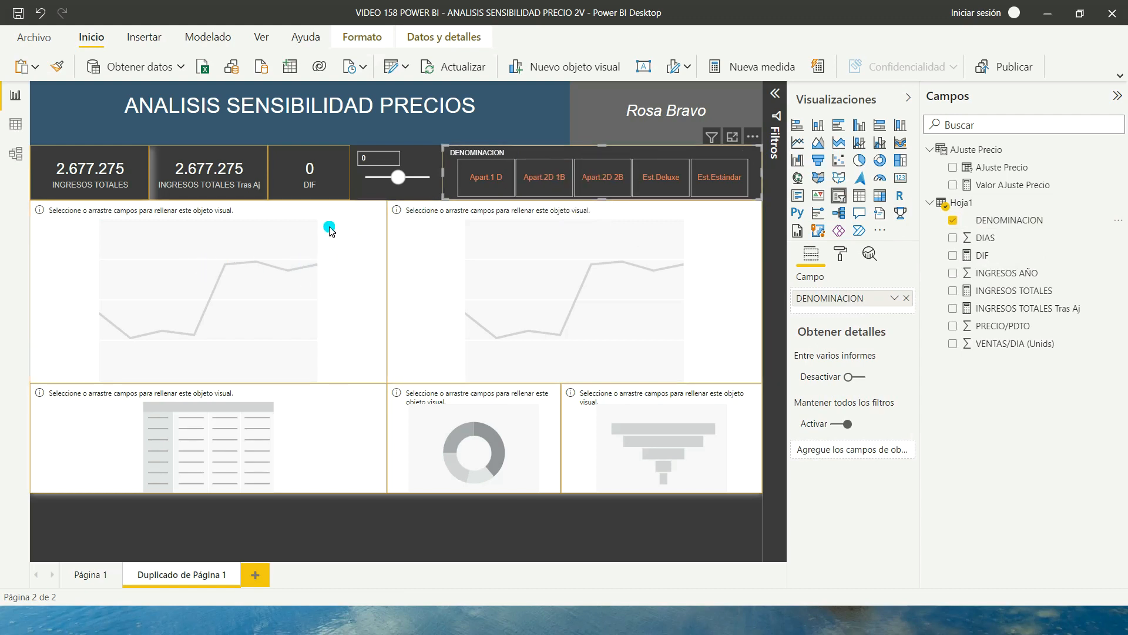
Plot INGRESOS TOTALES and INGRESOS TOTALES Tras Aj by DENOMINACION in the first line chart, and inspect its points with the price adjustment at 15.
{"action": "left_click", "coordinate": [351, 242]}
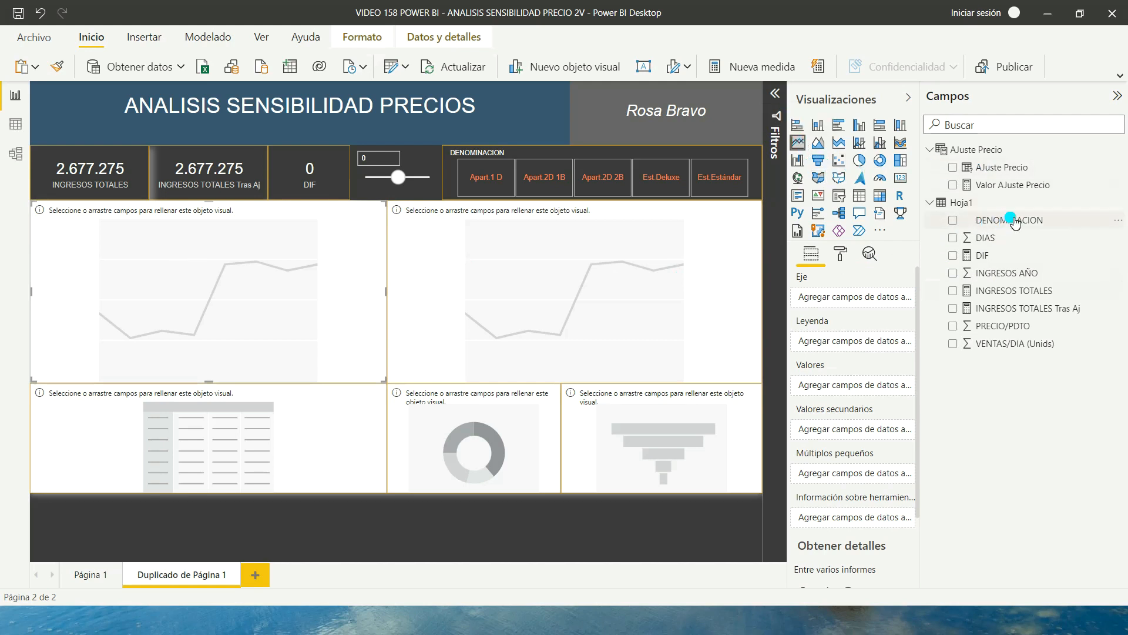
{"action": "left_click_drag", "start_coordinate": [1015, 221], "coordinate": [823, 298]}
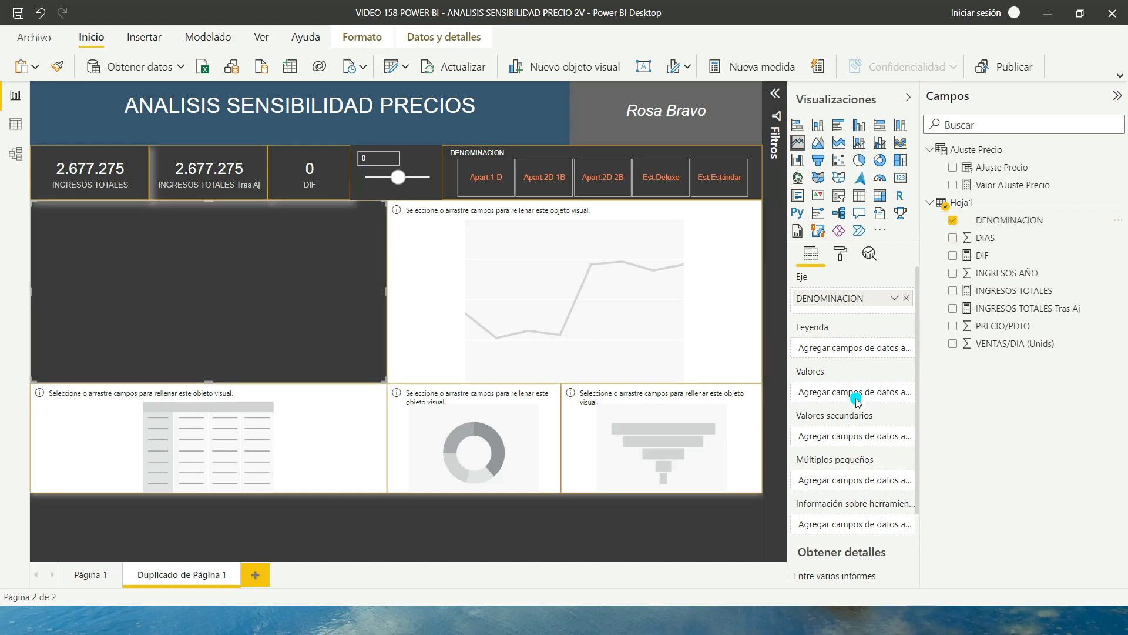
{"action": "left_click_drag", "start_coordinate": [999, 290], "coordinate": [853, 397]}
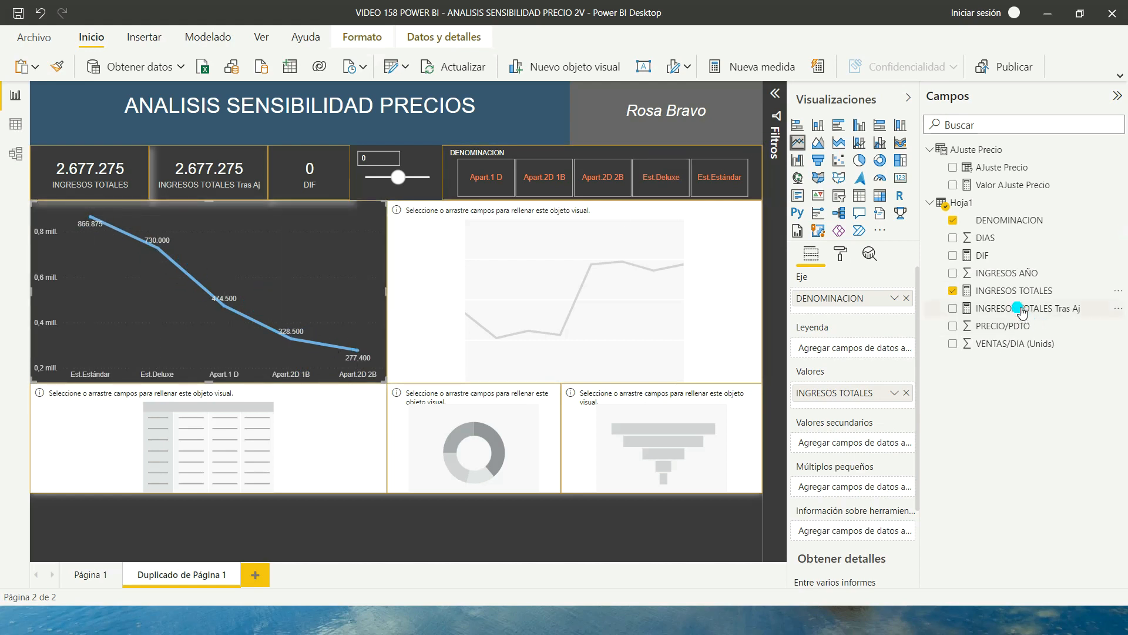
{"action": "left_click_drag", "start_coordinate": [993, 309], "coordinate": [835, 403]}
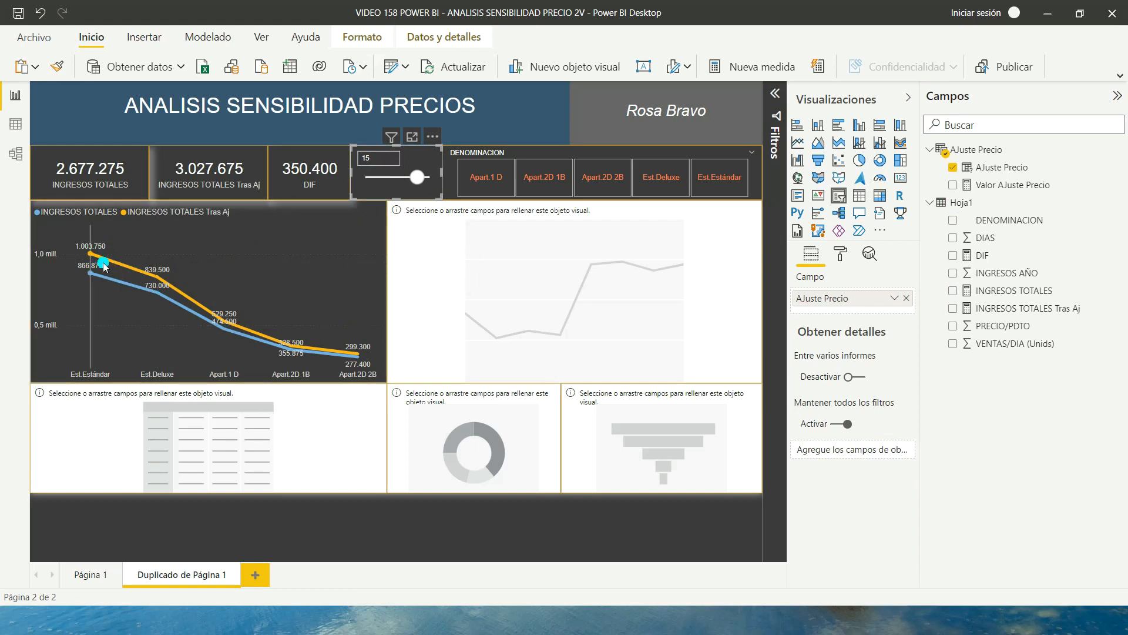
{"action": "mouse_move", "coordinate": [95, 258]}
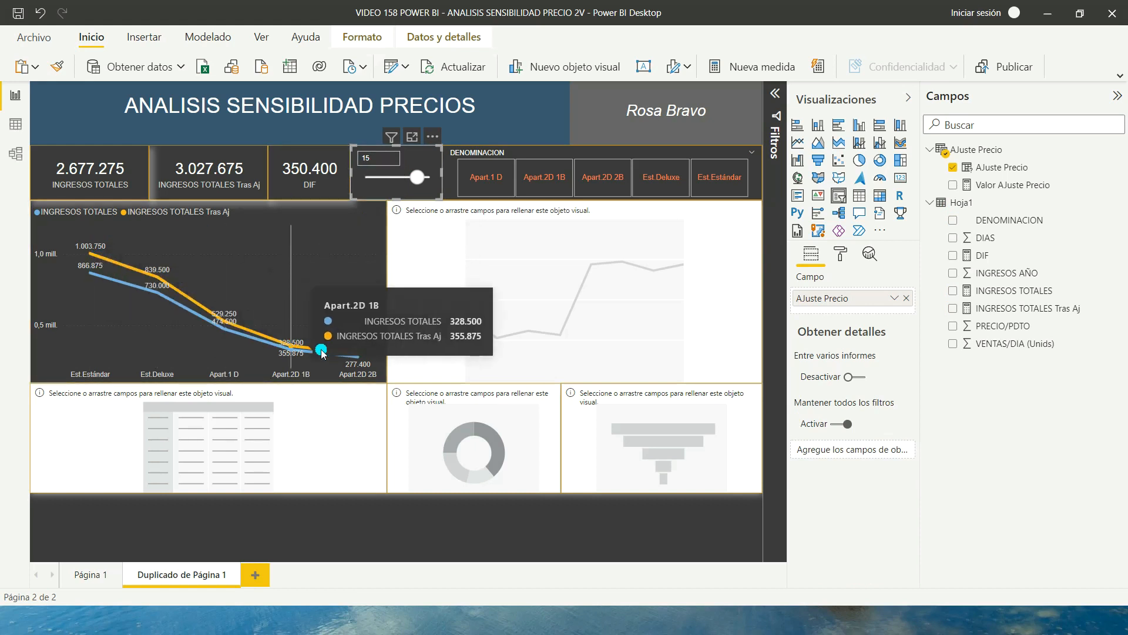
{"action": "mouse_move", "coordinate": [355, 360]}
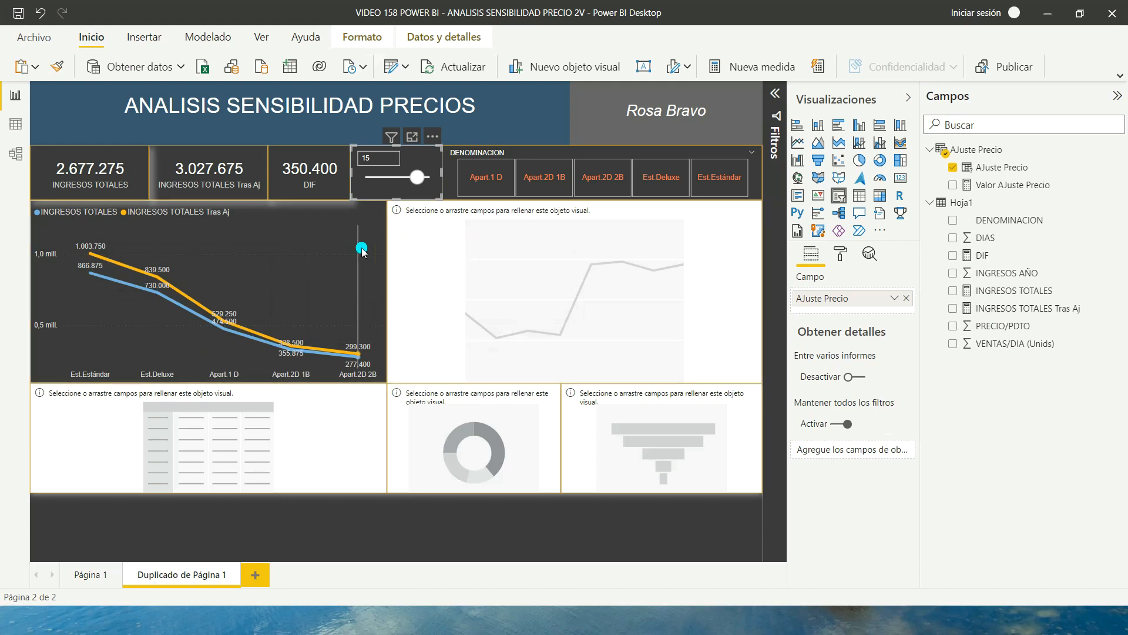
Convert the revenue line chart to an area chart and test it with the AJuste Precio slicer at 0 and at 5.
{"action": "left_click", "coordinate": [241, 247]}
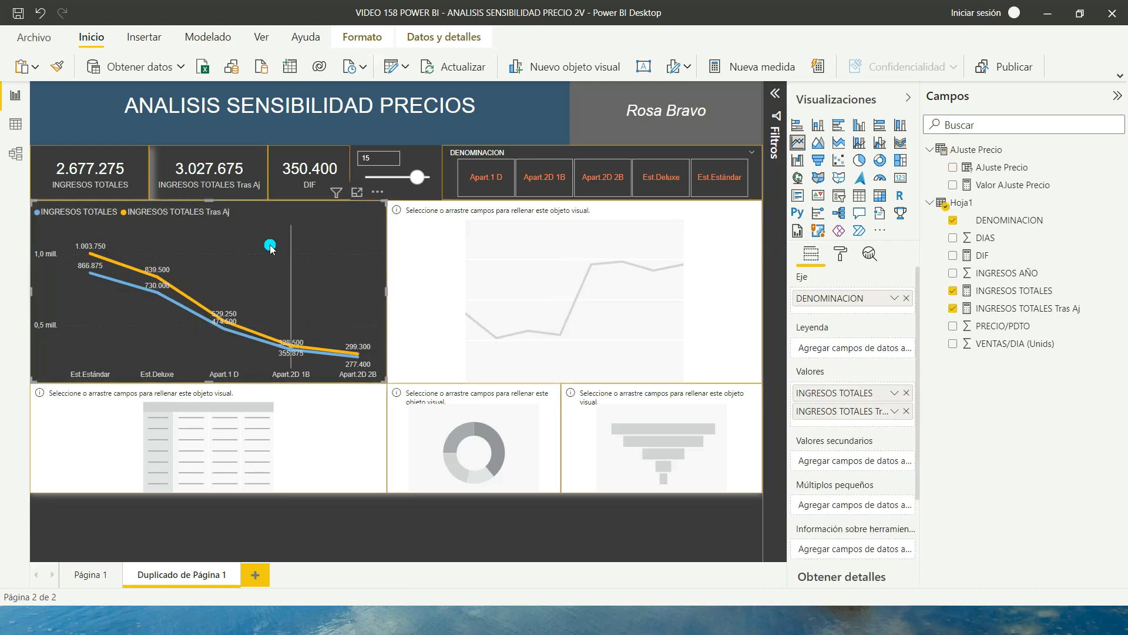
{"action": "left_click", "coordinate": [820, 144]}
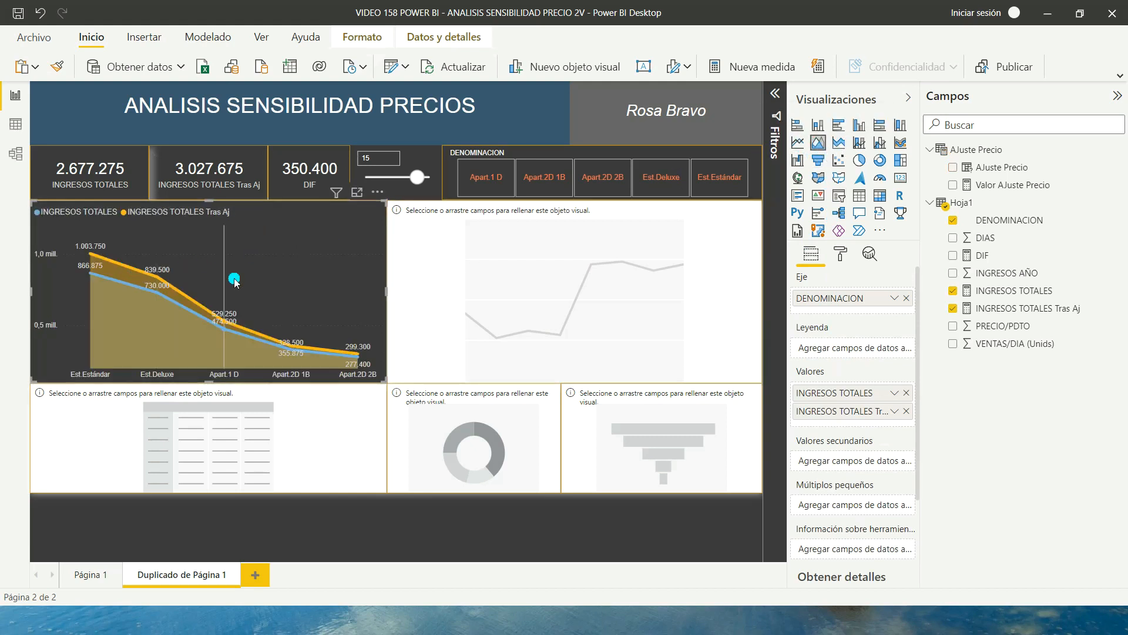
{"action": "left_click_drag", "start_coordinate": [417, 177], "coordinate": [406, 179]}
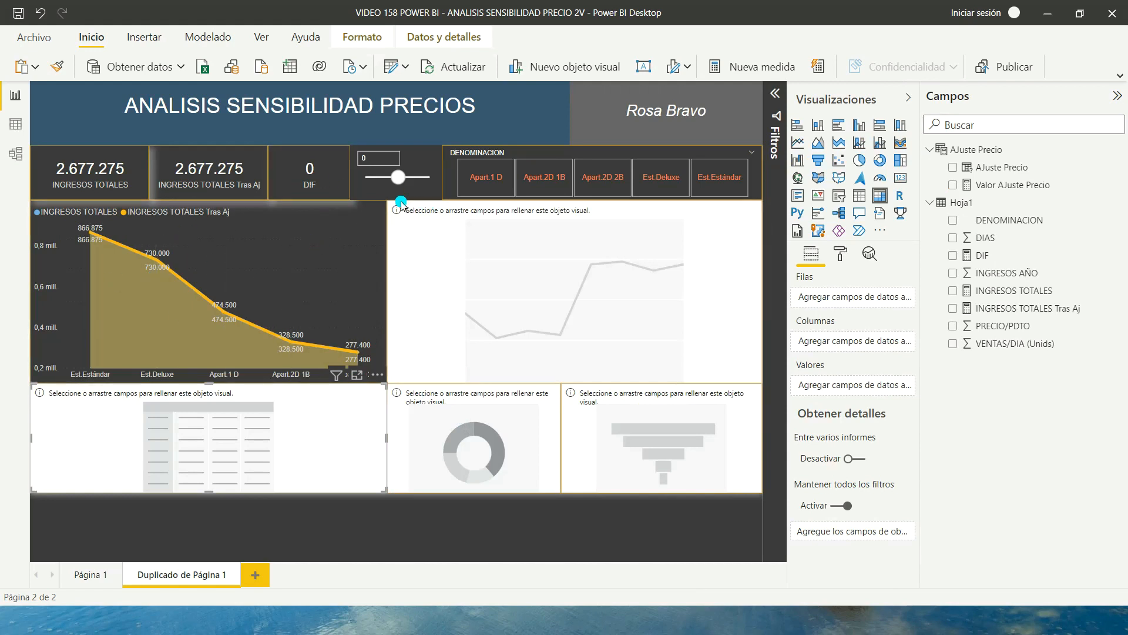
{"action": "left_click_drag", "start_coordinate": [401, 181], "coordinate": [410, 179]}
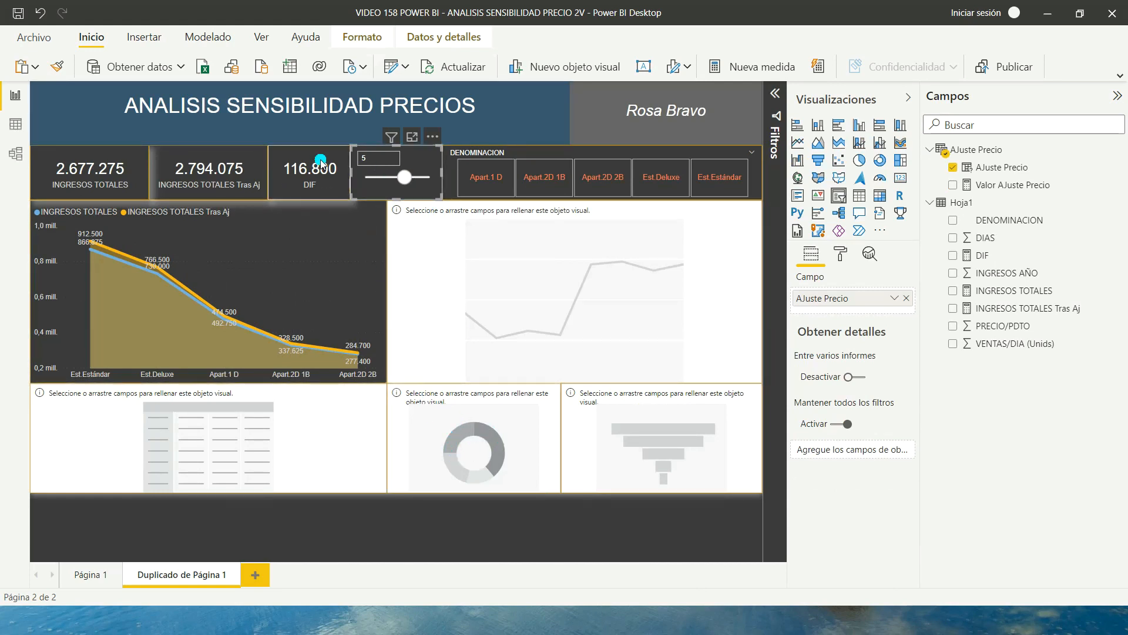
Fill the donut chart with DIF as values and DENOMINACION as legend, and inspect its segments.
{"action": "left_click", "coordinate": [496, 399]}
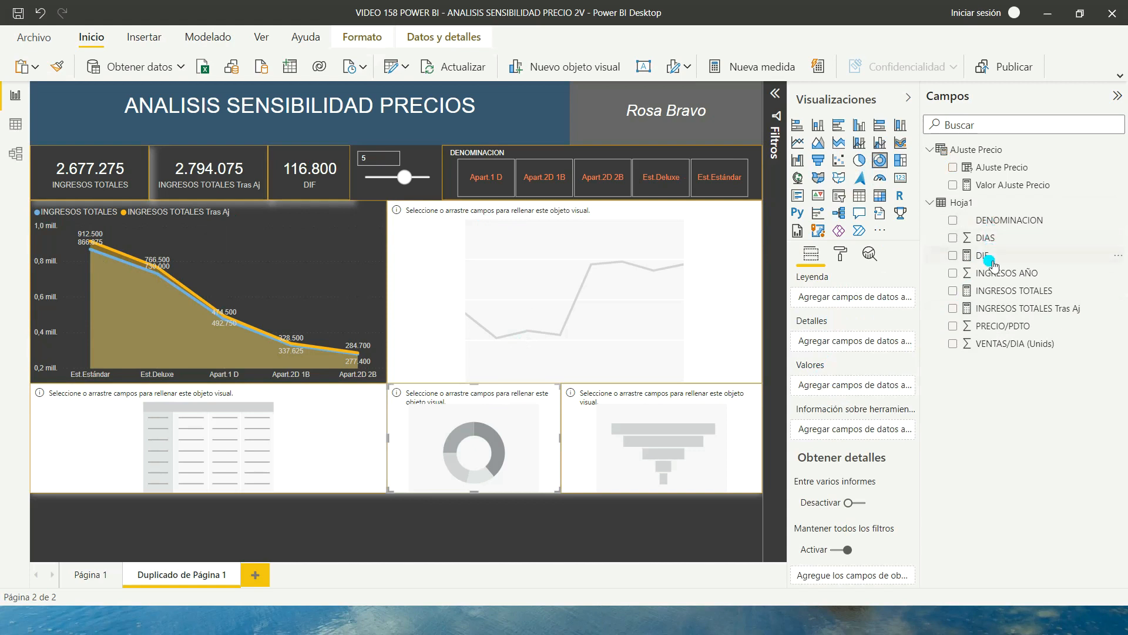
{"action": "left_click_drag", "start_coordinate": [986, 255], "coordinate": [844, 388]}
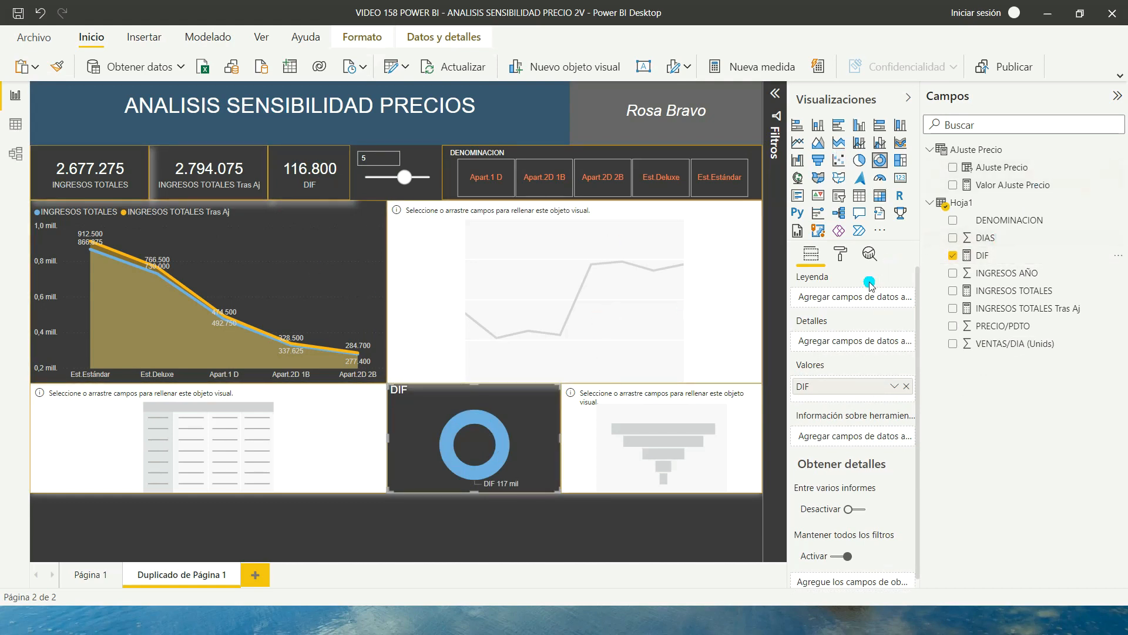
{"action": "left_click_drag", "start_coordinate": [1009, 222], "coordinate": [840, 299]}
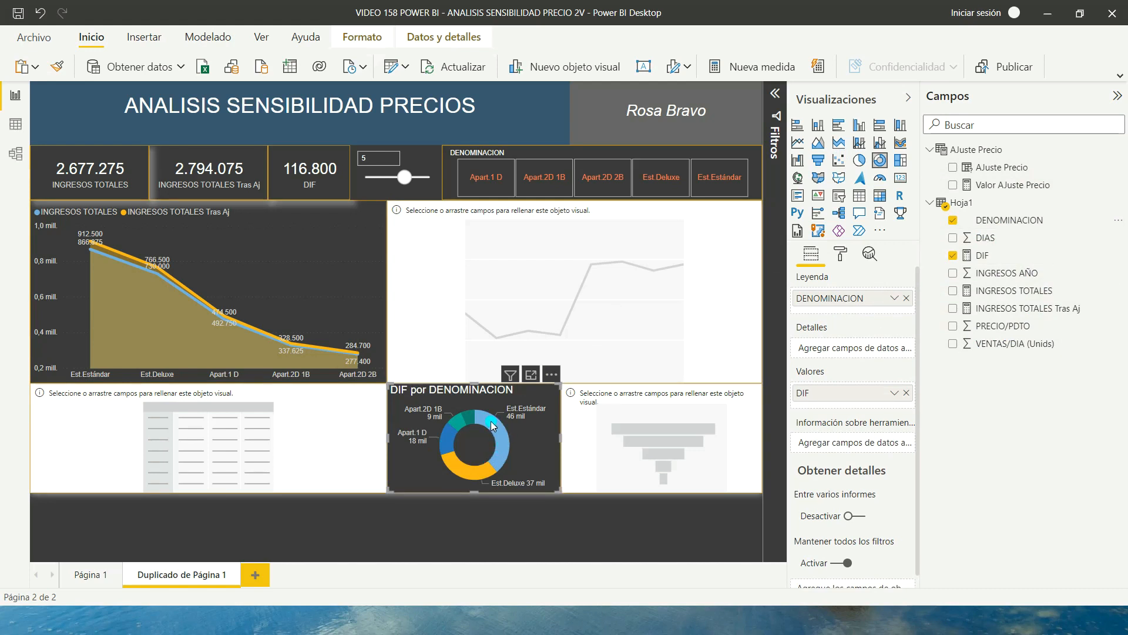
{"action": "left_click", "coordinate": [522, 423]}
{"action": "mouse_move", "coordinate": [472, 417]}
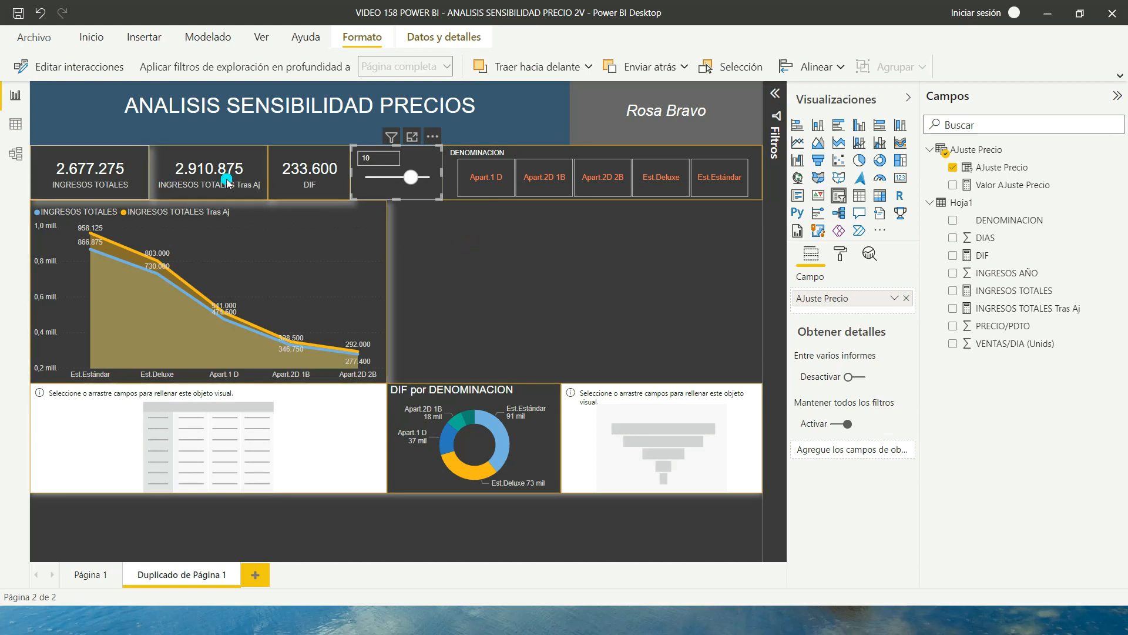
Examine the AJuste Precio column's generated series in the data view and return to the report.
{"action": "left_click", "coordinate": [14, 124]}
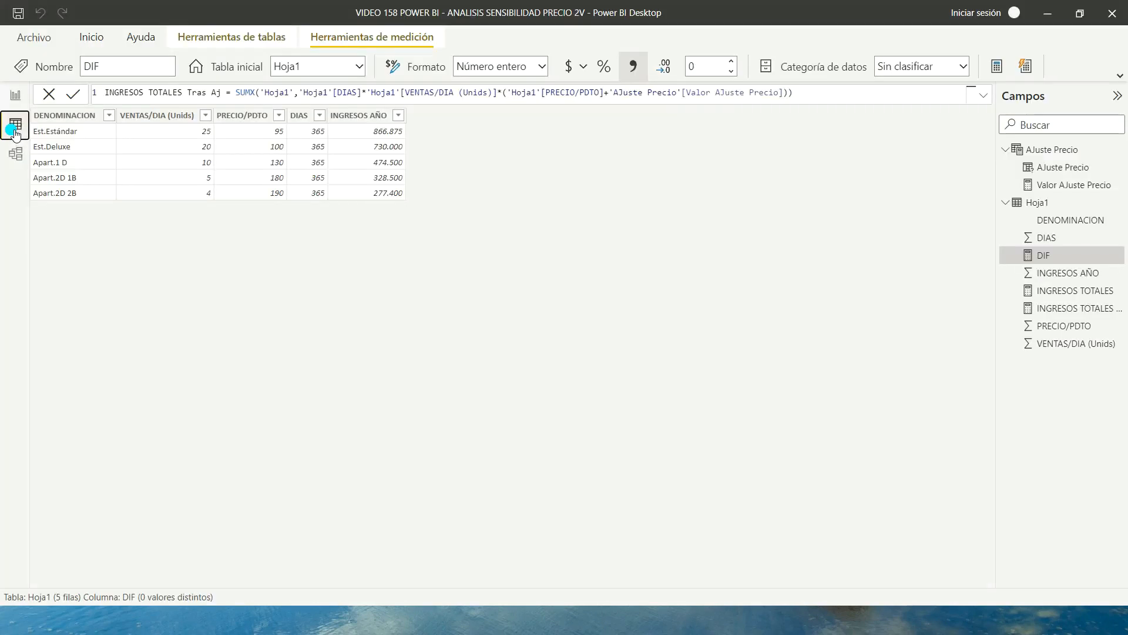
{"action": "left_click", "coordinate": [1070, 185]}
{"action": "left_click", "coordinate": [1052, 167]}
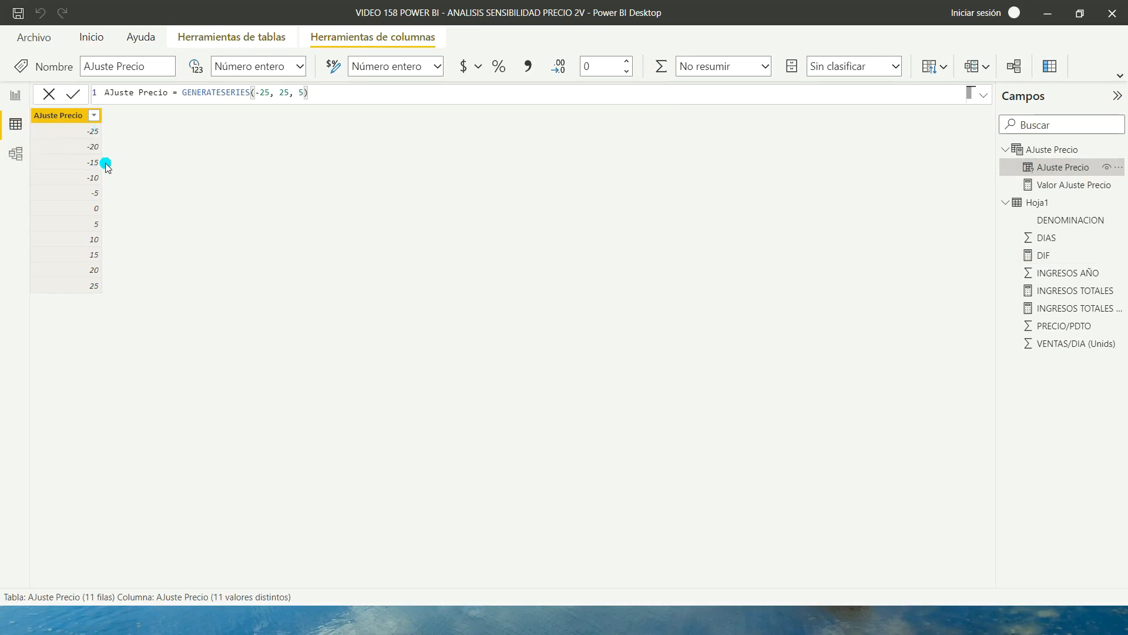
{"action": "left_click", "coordinate": [16, 95]}
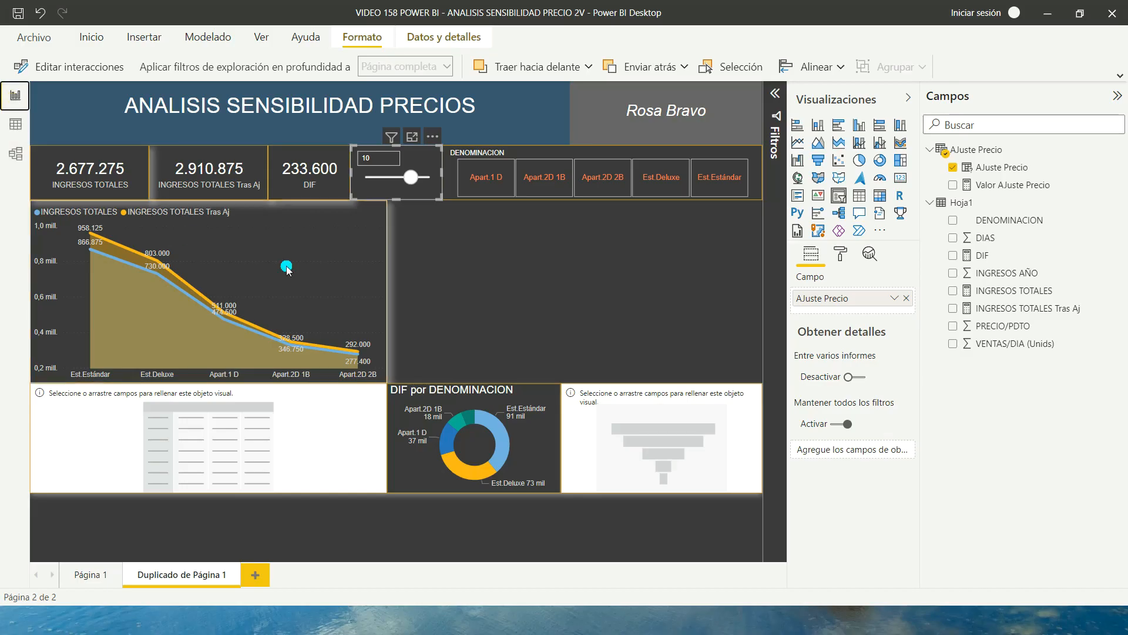
Add a new line chart sized to fill the empty area beside the revenue area chart.
{"action": "left_click", "coordinate": [581, 266]}
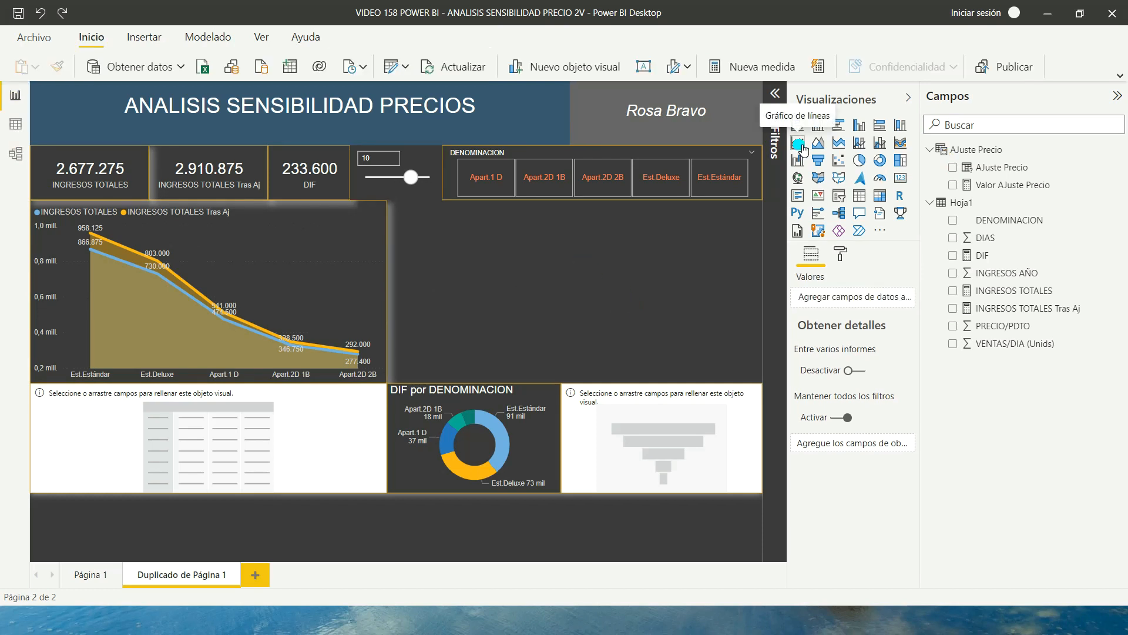
{"action": "left_click", "coordinate": [798, 144]}
{"action": "left_click_drag", "start_coordinate": [448, 293], "coordinate": [390, 288]}
{"action": "left_click", "coordinate": [726, 293]}
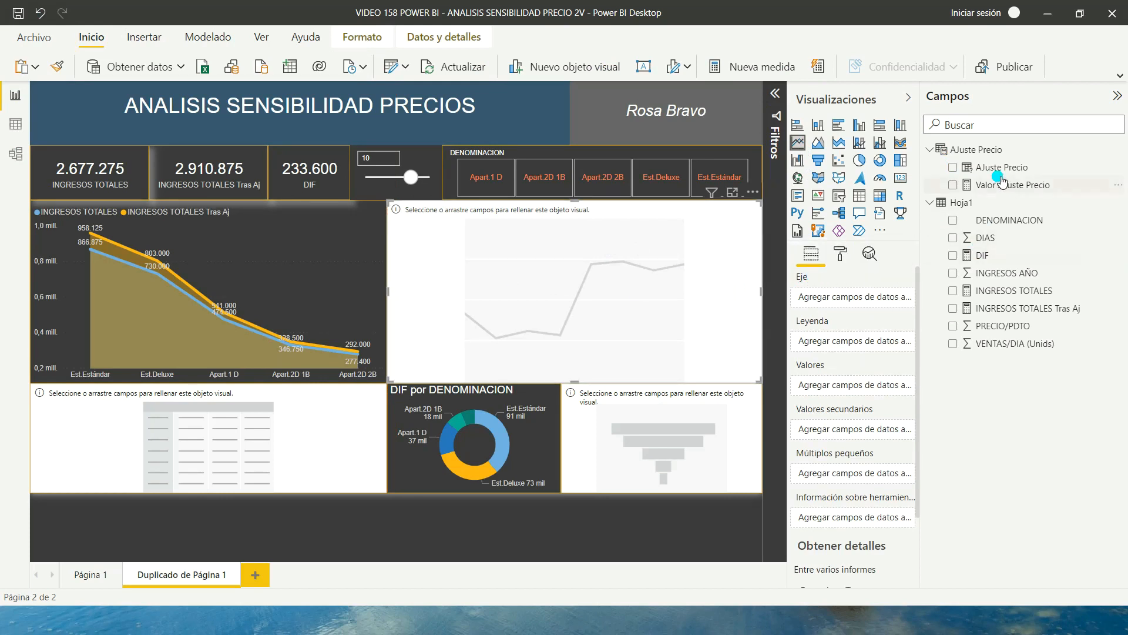
Fill the new line chart with DENOMINACION as the axis and DIF as the values.
{"action": "left_click_drag", "start_coordinate": [1007, 223], "coordinate": [853, 303]}
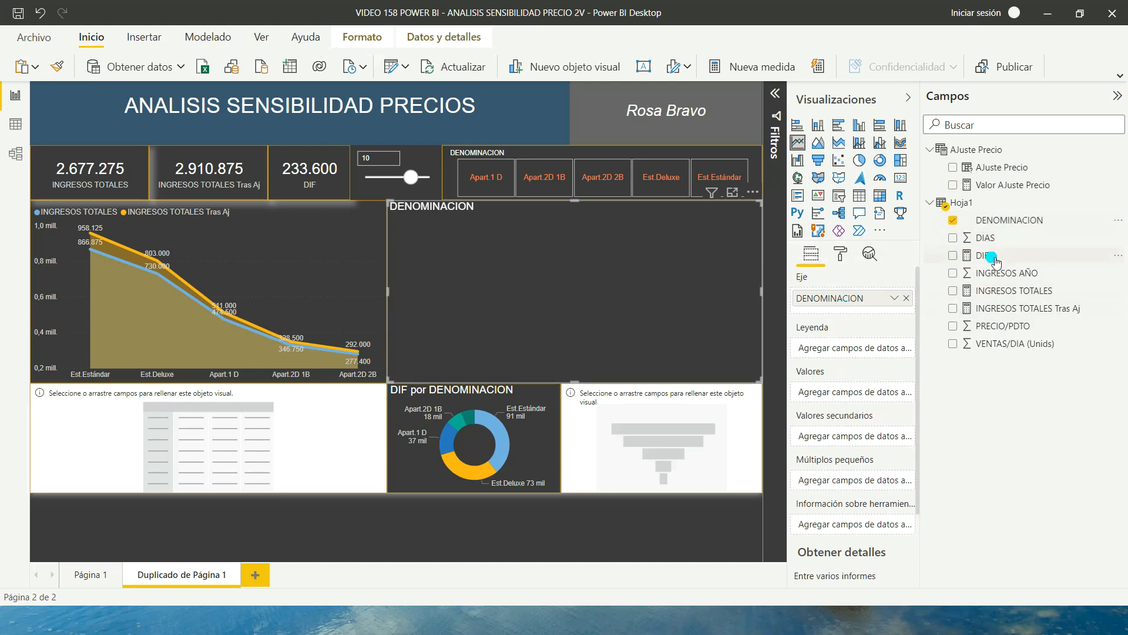
{"action": "left_click_drag", "start_coordinate": [984, 257], "coordinate": [838, 397]}
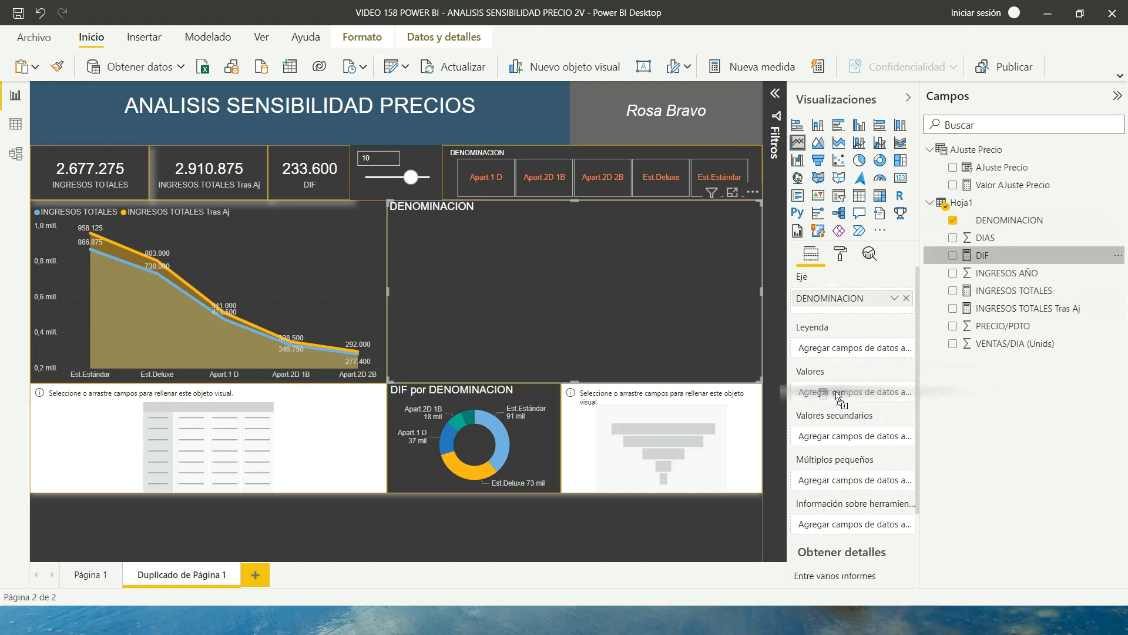
{"action": "left_click_drag", "start_coordinate": [837, 397], "coordinate": [841, 397]}
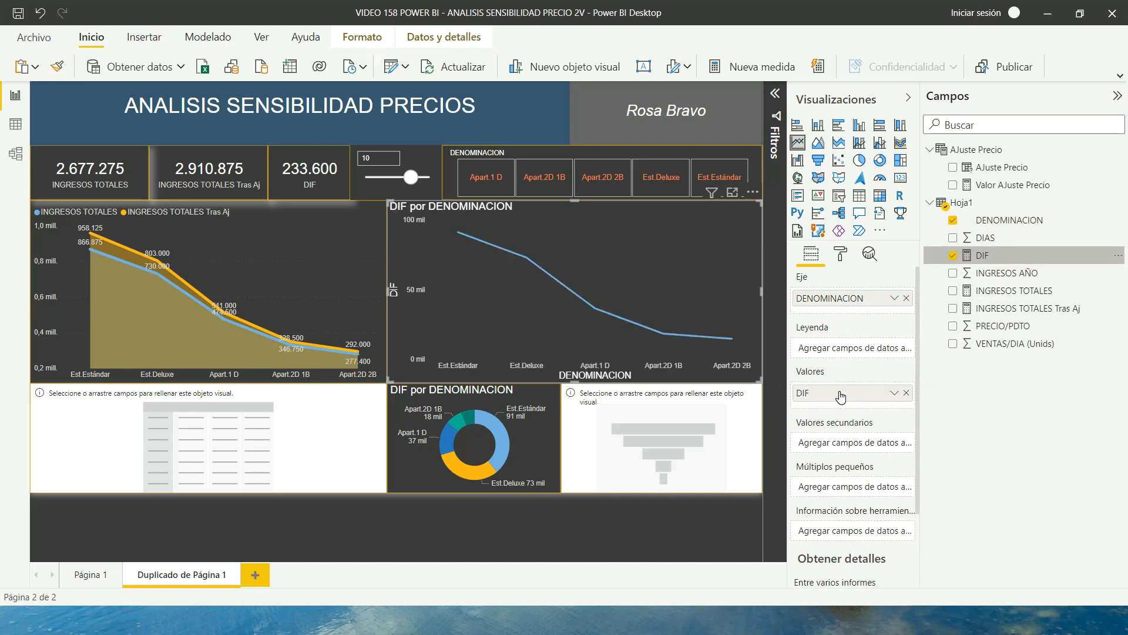
Examine the DIF value of each DENOMINACION along the new line chart and compare it with the revenue area chart.
{"action": "left_click", "coordinate": [360, 158]}
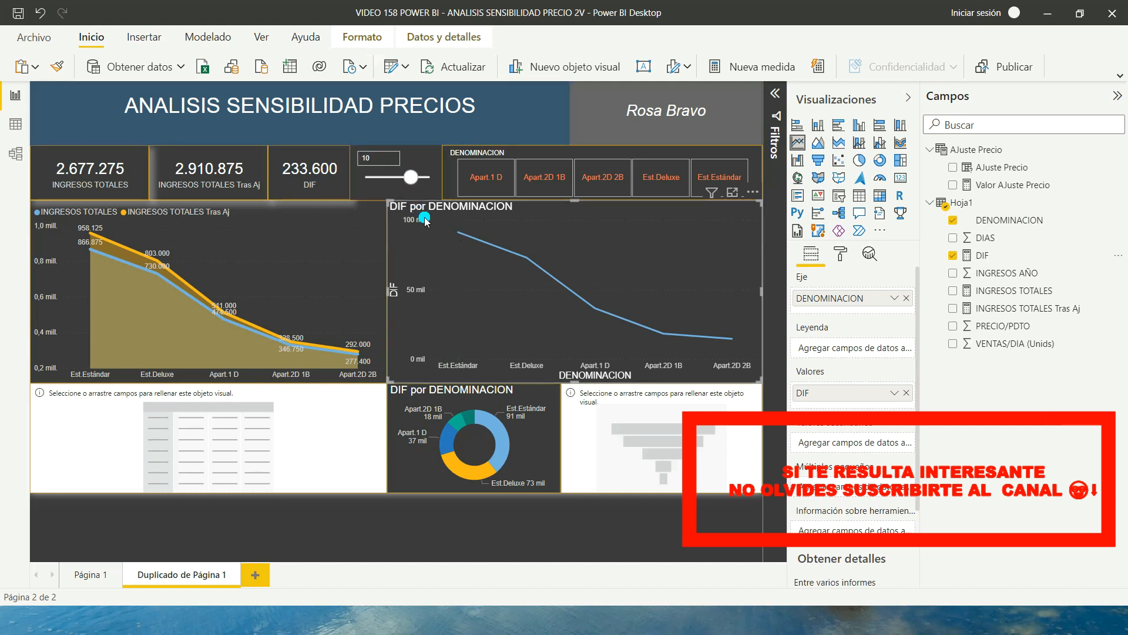
{"action": "mouse_move", "coordinate": [526, 264]}
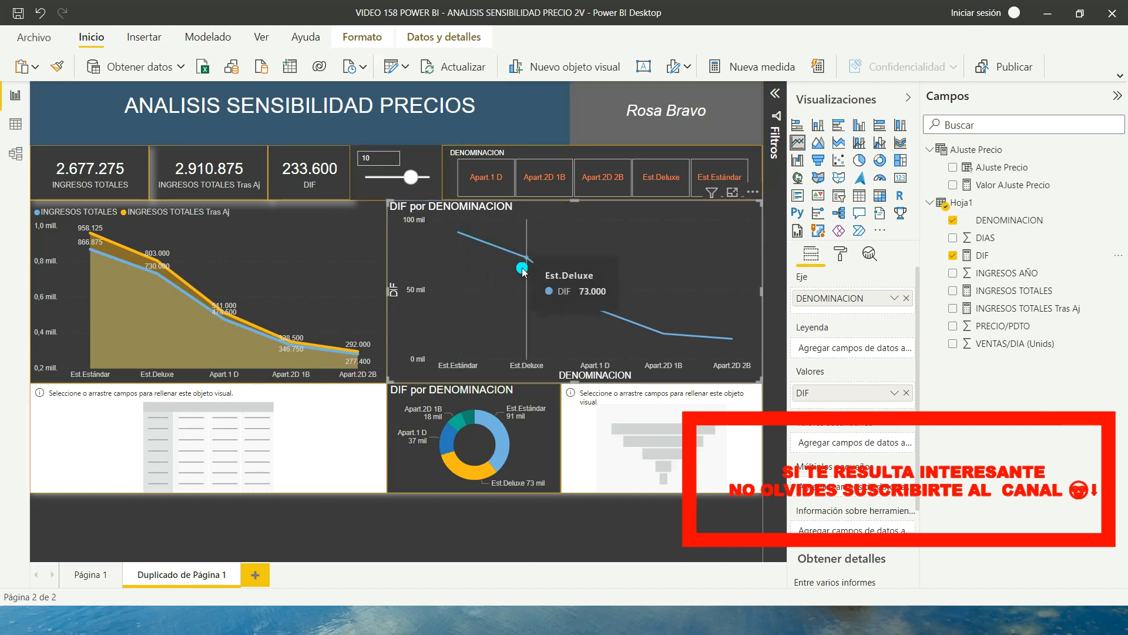
{"action": "mouse_move", "coordinate": [675, 337]}
{"action": "mouse_move", "coordinate": [746, 355]}
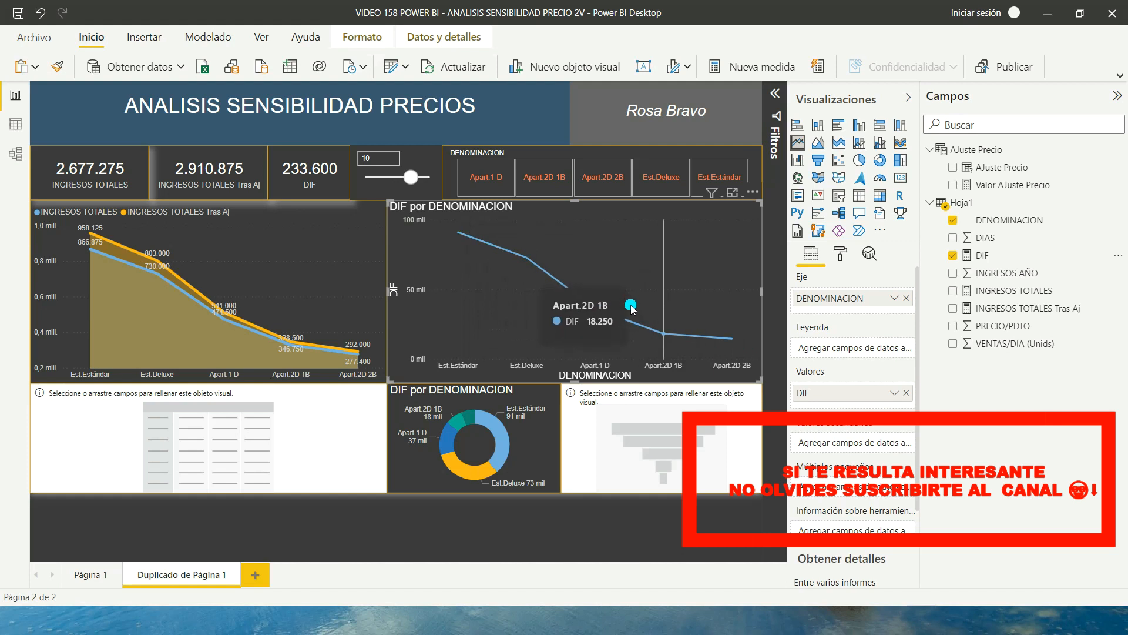
{"action": "mouse_move", "coordinate": [504, 329]}
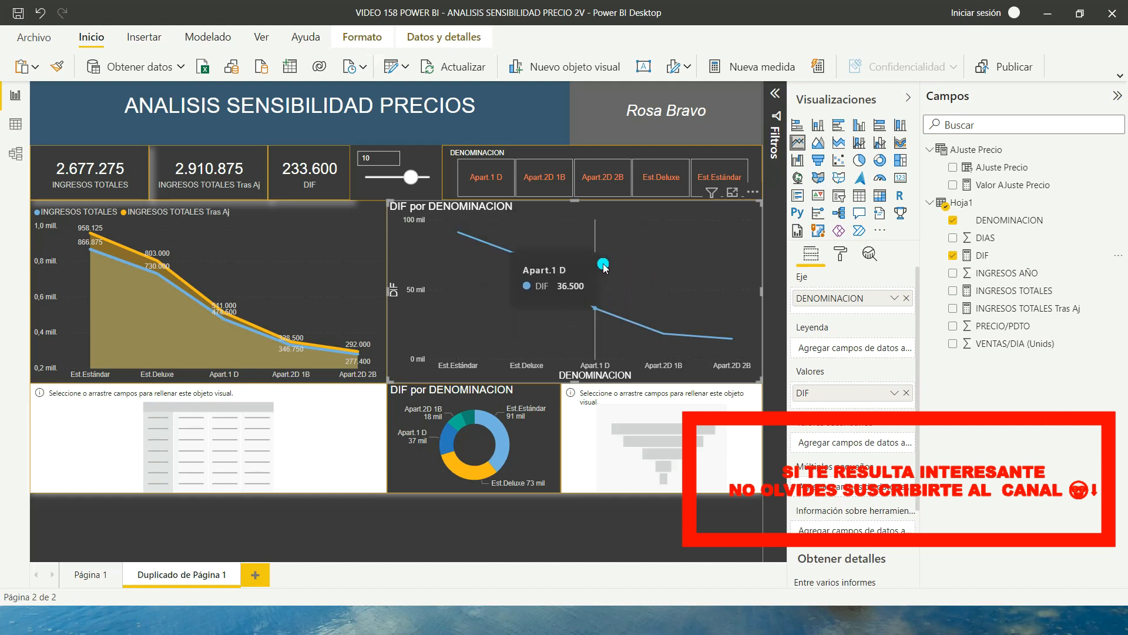
{"action": "mouse_move", "coordinate": [504, 249]}
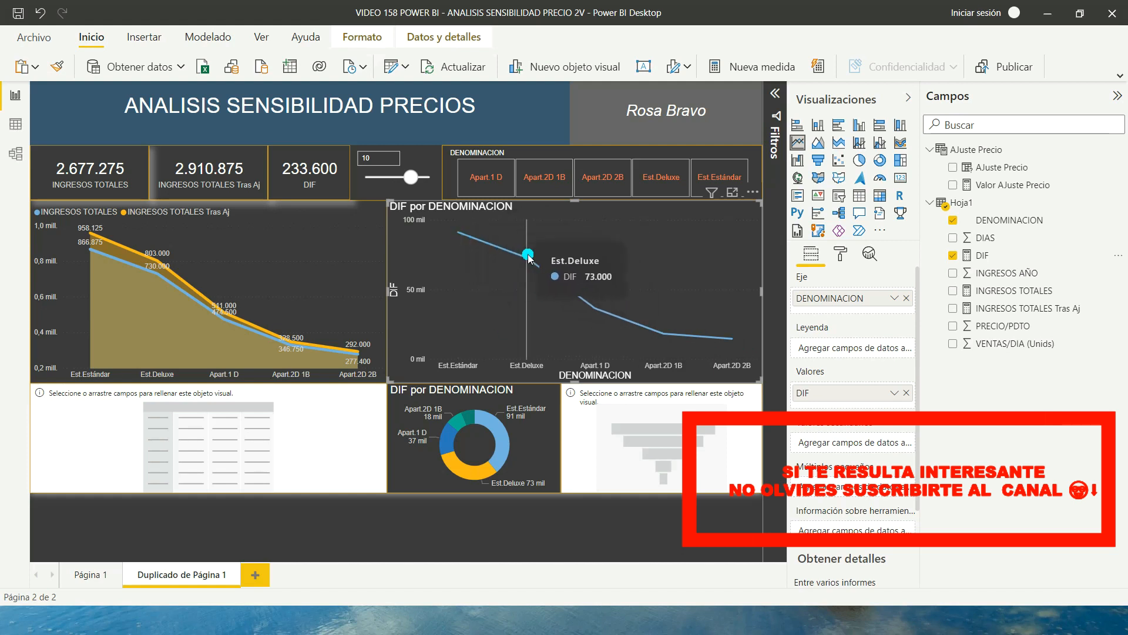
{"action": "mouse_move", "coordinate": [713, 342]}
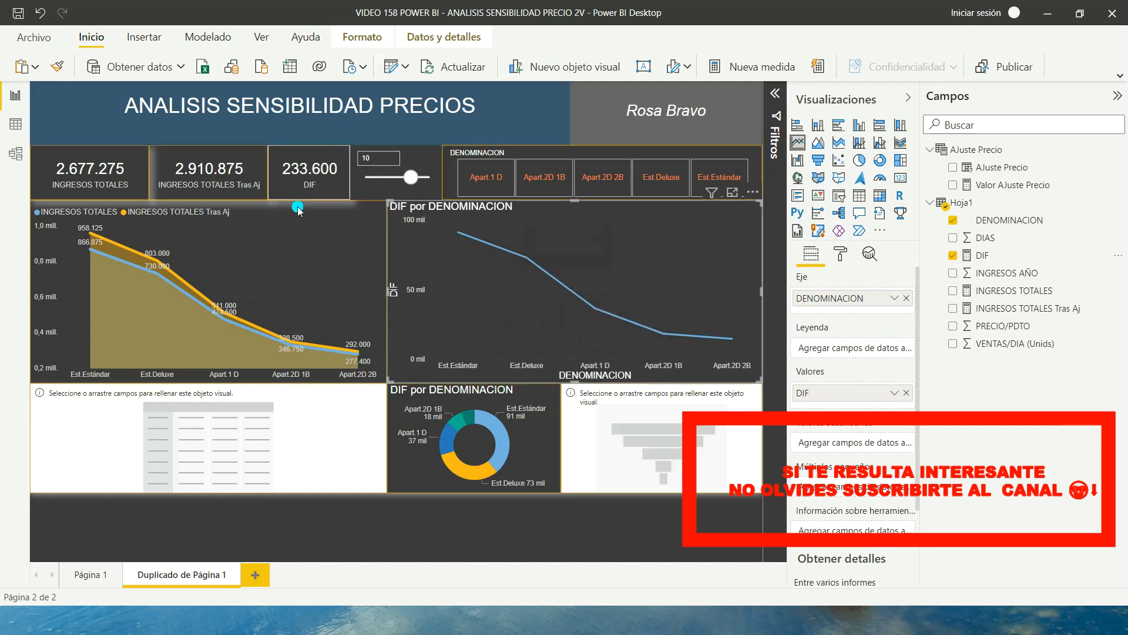
{"action": "mouse_move", "coordinate": [274, 280]}
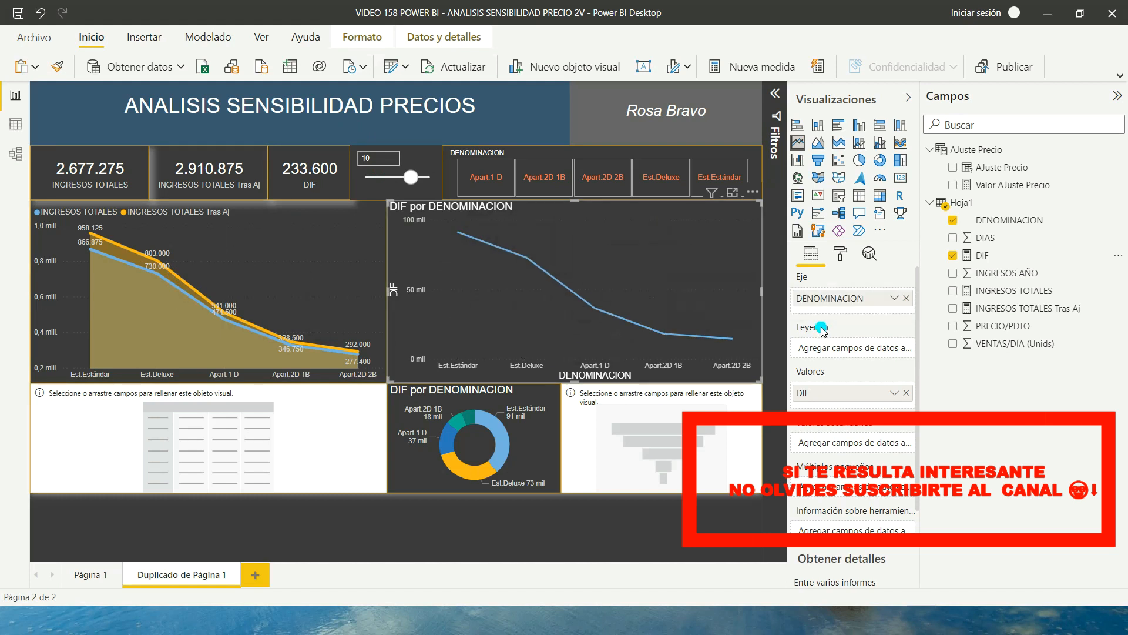
Add AJuste Precio as the DIF line chart's legend and stop the AJuste Precio slicer from filtering that chart.
{"action": "left_click_drag", "start_coordinate": [1001, 171], "coordinate": [848, 352]}
{"action": "left_click", "coordinate": [848, 351]}
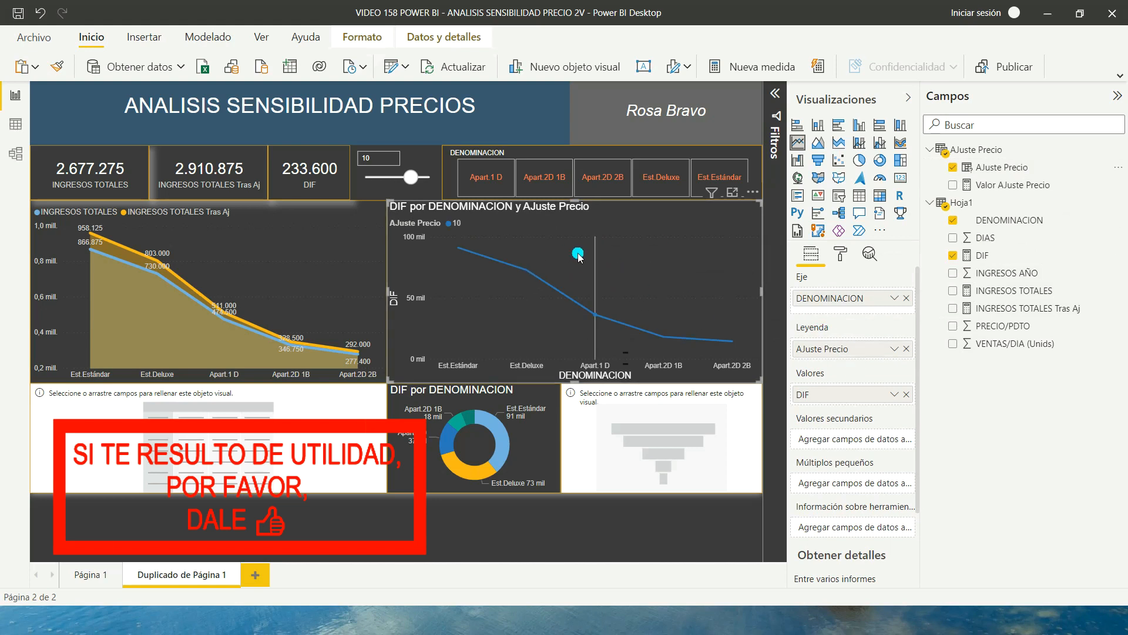
{"action": "left_click", "coordinate": [416, 163]}
{"action": "left_click", "coordinate": [535, 322]}
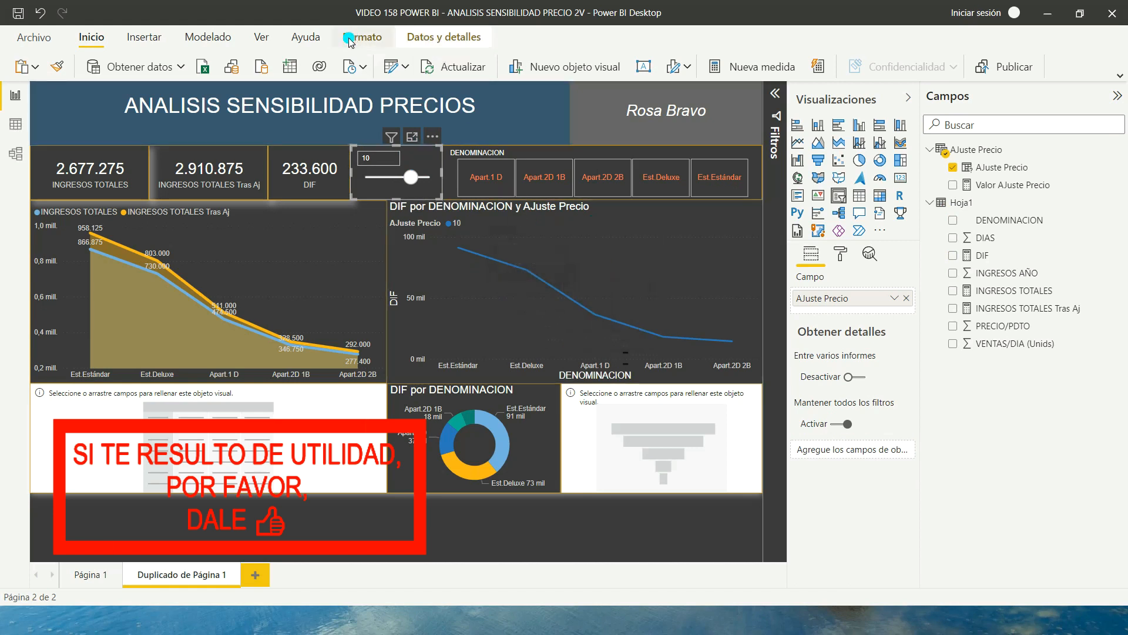
{"action": "left_click", "coordinate": [437, 39]}
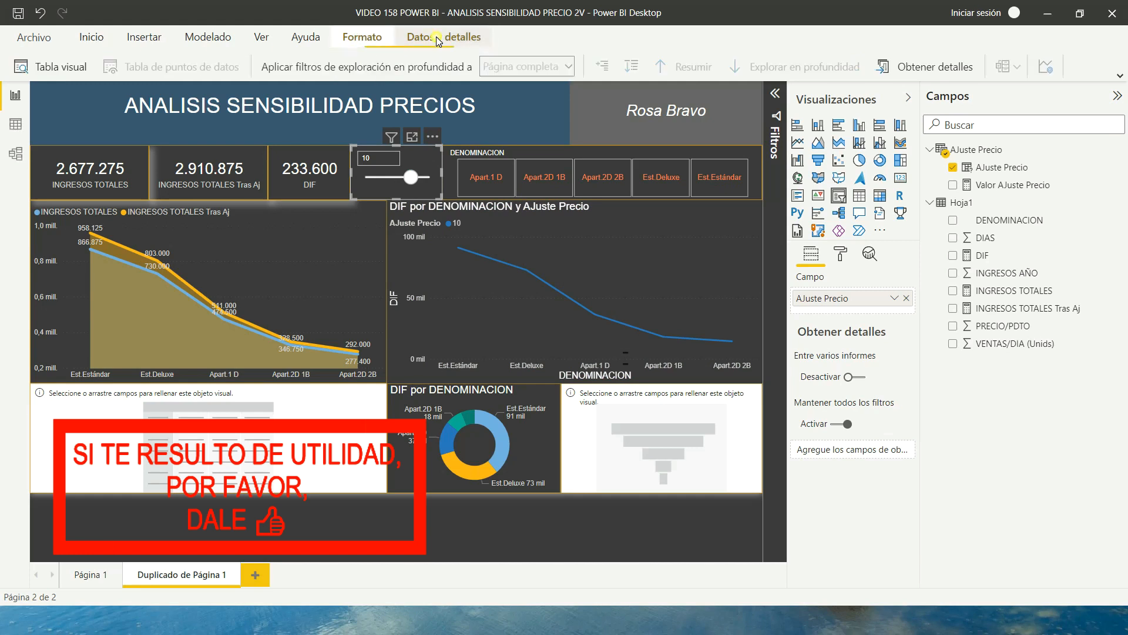
{"action": "left_click", "coordinate": [362, 37]}
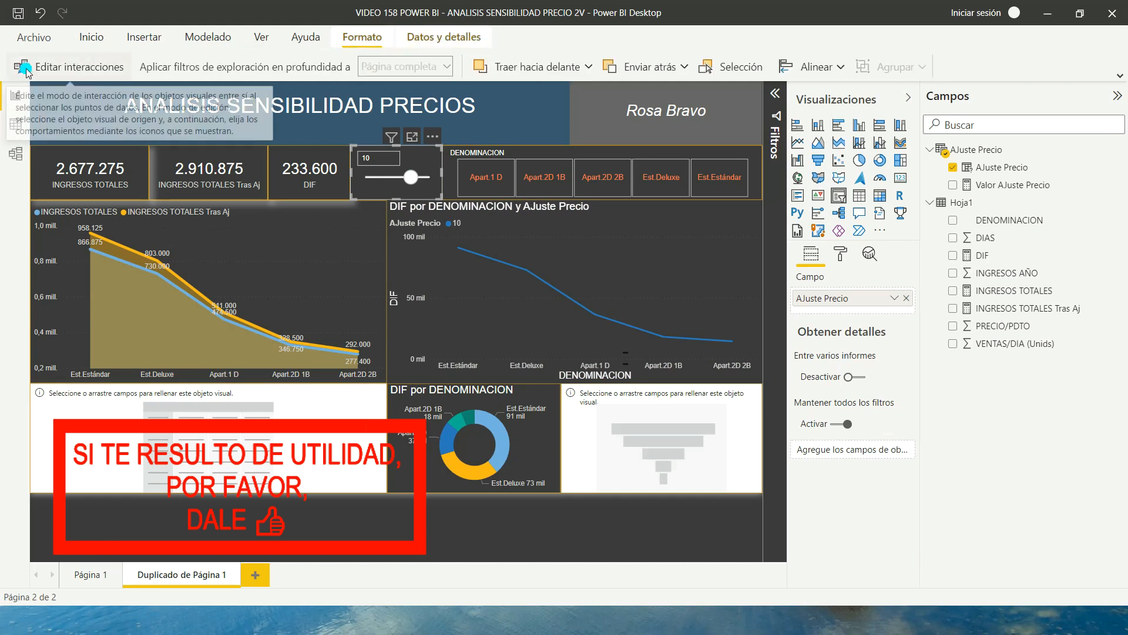
{"action": "left_click", "coordinate": [57, 69]}
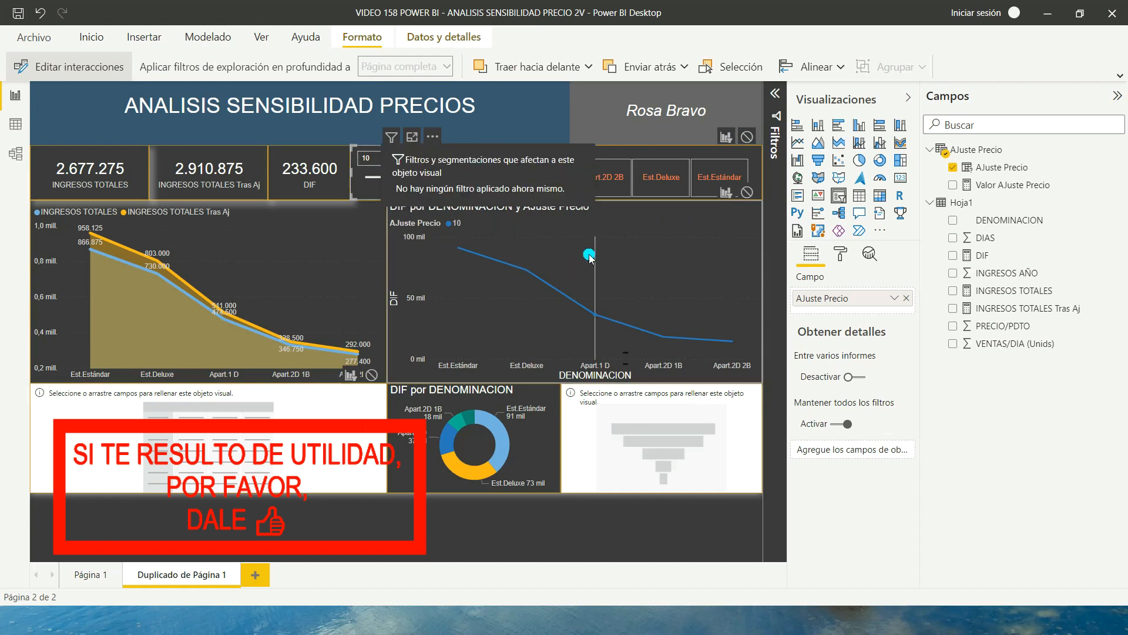
{"action": "left_click", "coordinate": [747, 192]}
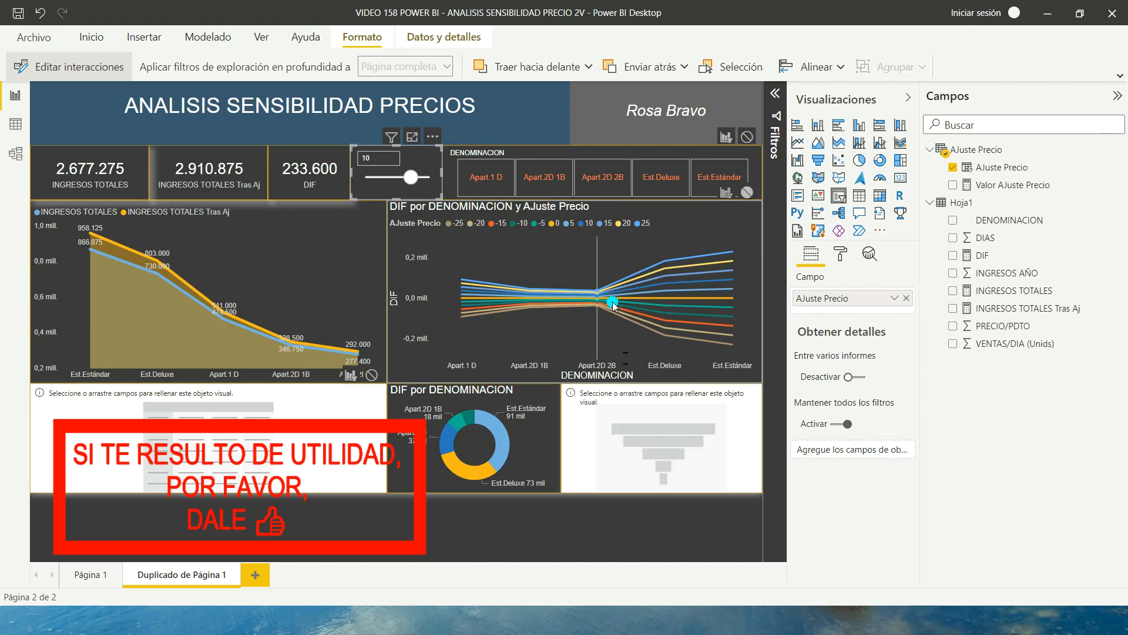
Examine the DIF values for every AJuste Precio level at each DENOMINACION in the line chart.
{"action": "mouse_move", "coordinate": [693, 285]}
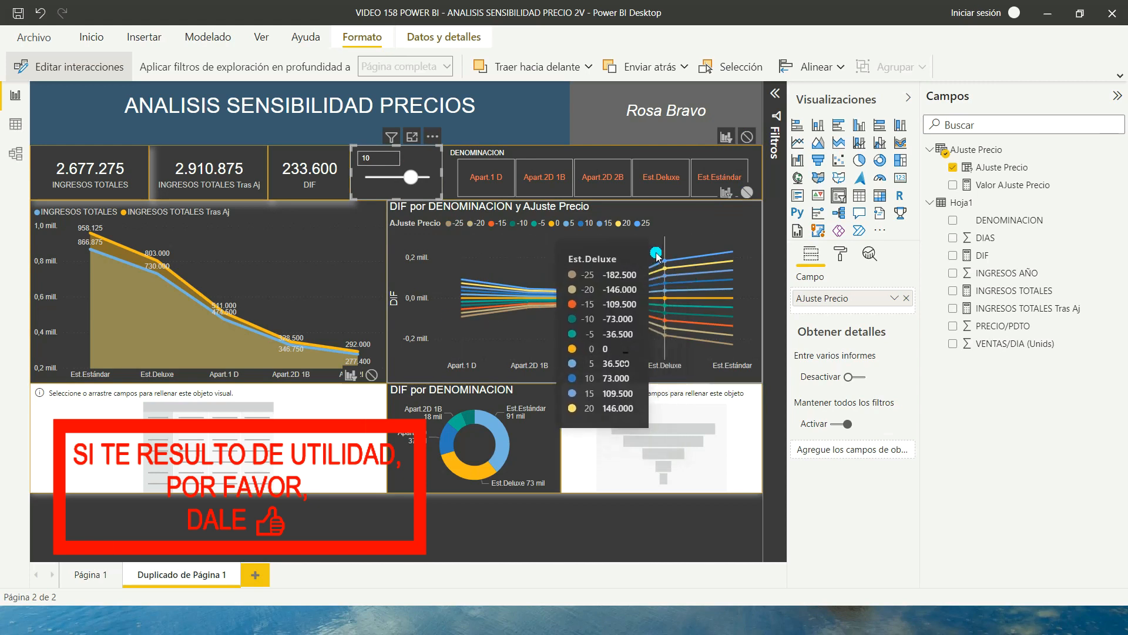
{"action": "mouse_move", "coordinate": [406, 170]}
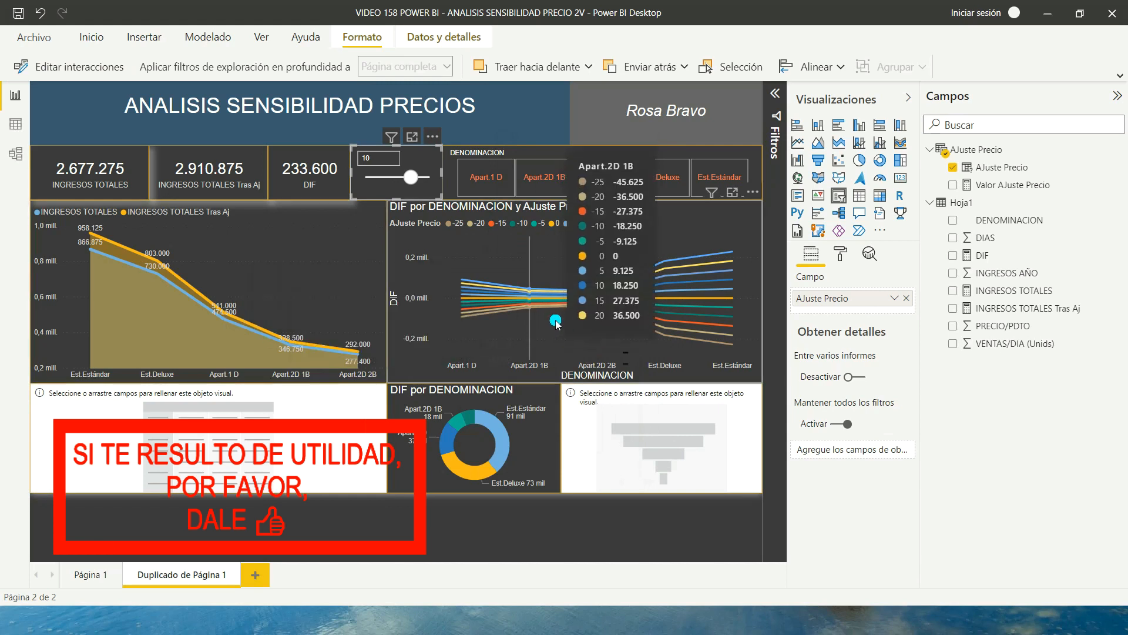
{"action": "mouse_move", "coordinate": [325, 263]}
{"action": "mouse_move", "coordinate": [511, 317]}
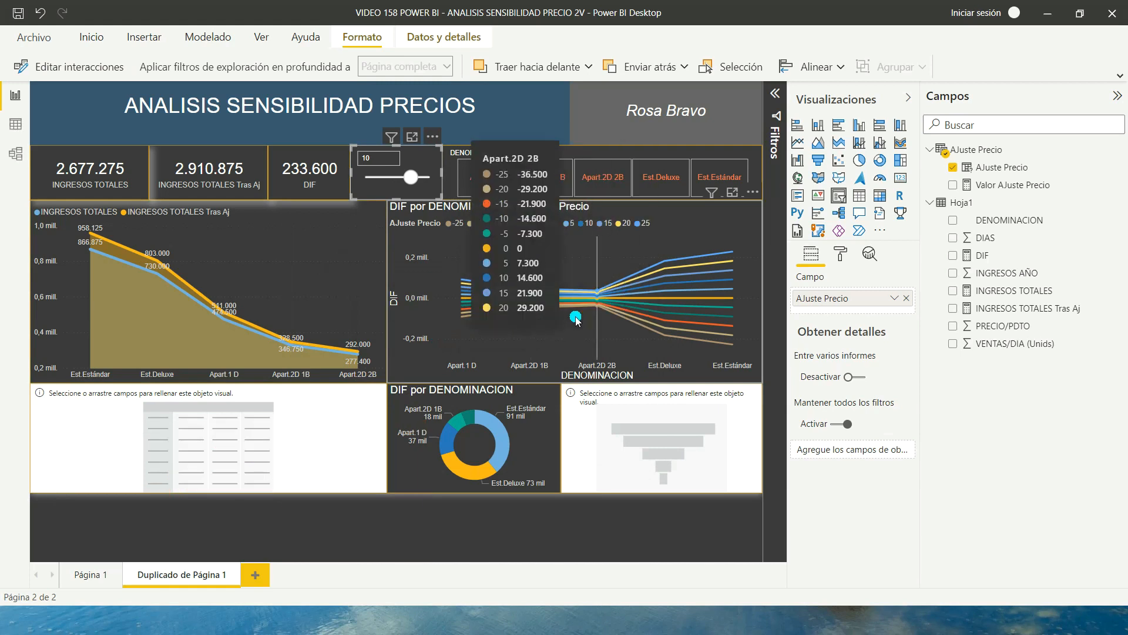
{"action": "mouse_move", "coordinate": [611, 344]}
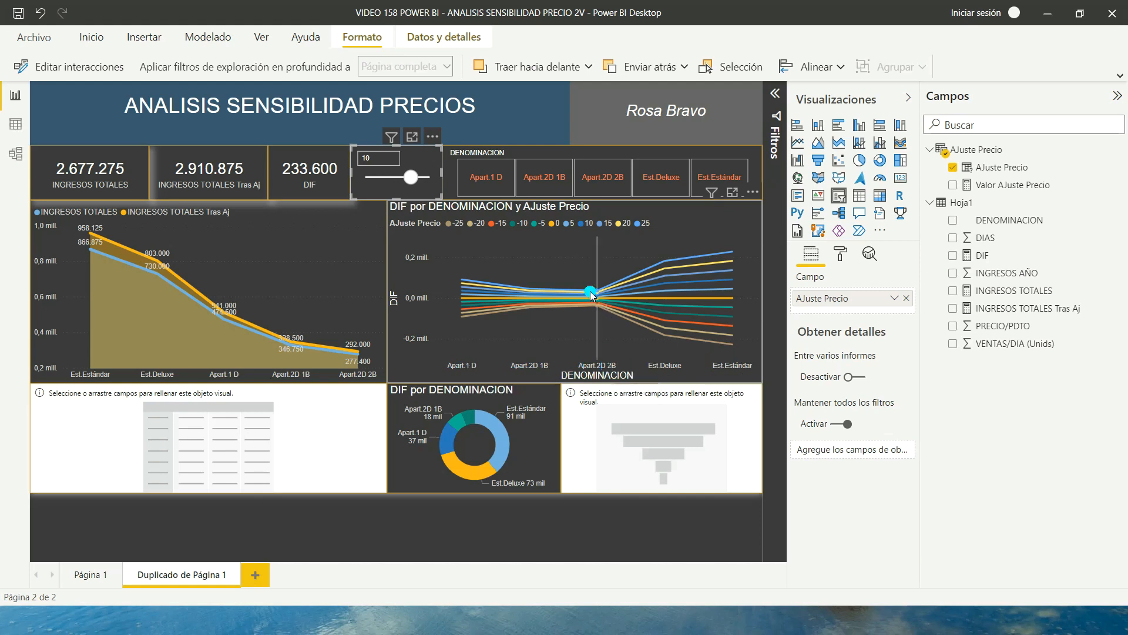
{"action": "mouse_move", "coordinate": [595, 297]}
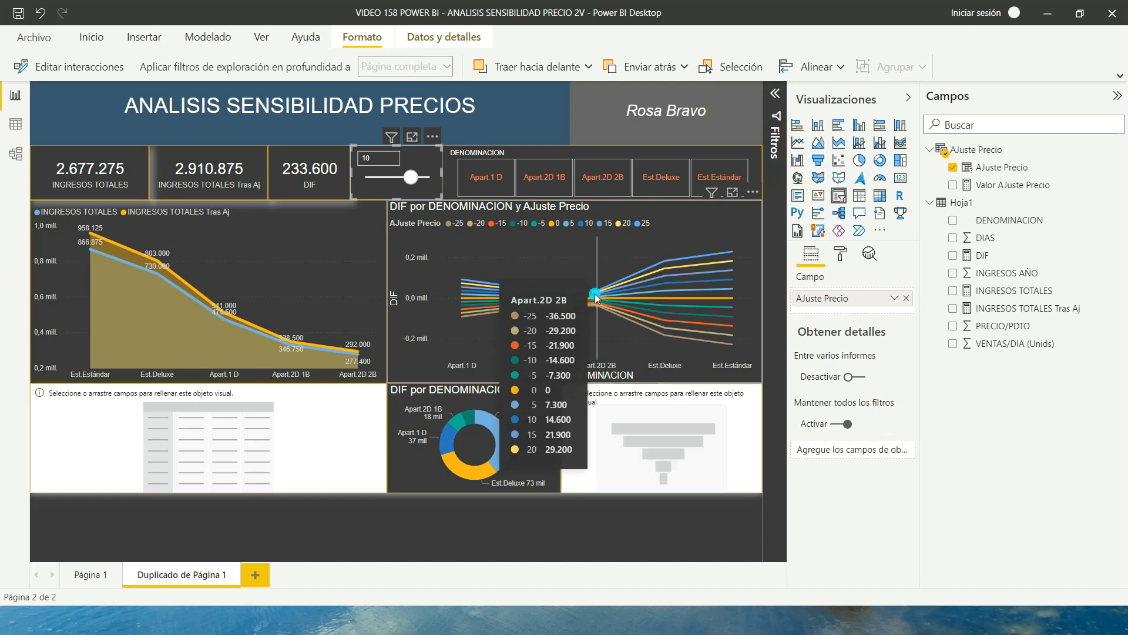
{"action": "mouse_move", "coordinate": [733, 286]}
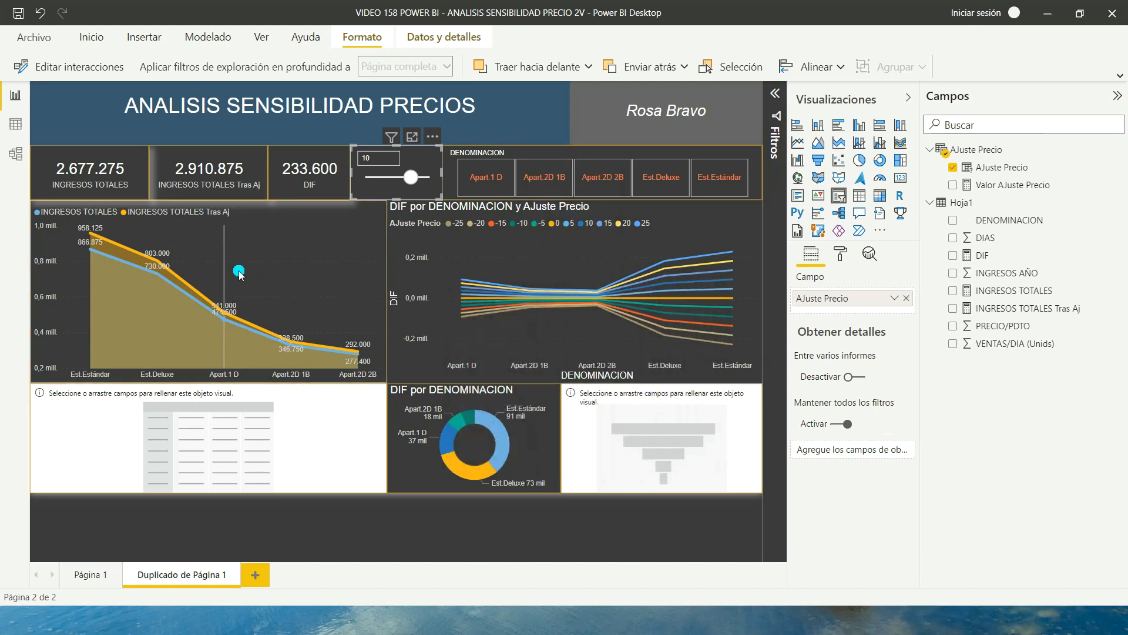
Fill the matrix with INGRESOS TOTALES, INGRESOS TOTALES Tras Aj and DIF as values and AJuste Precio above DENOMINACION as rows, expanding the 10 row.
{"action": "left_click", "coordinate": [99, 421]}
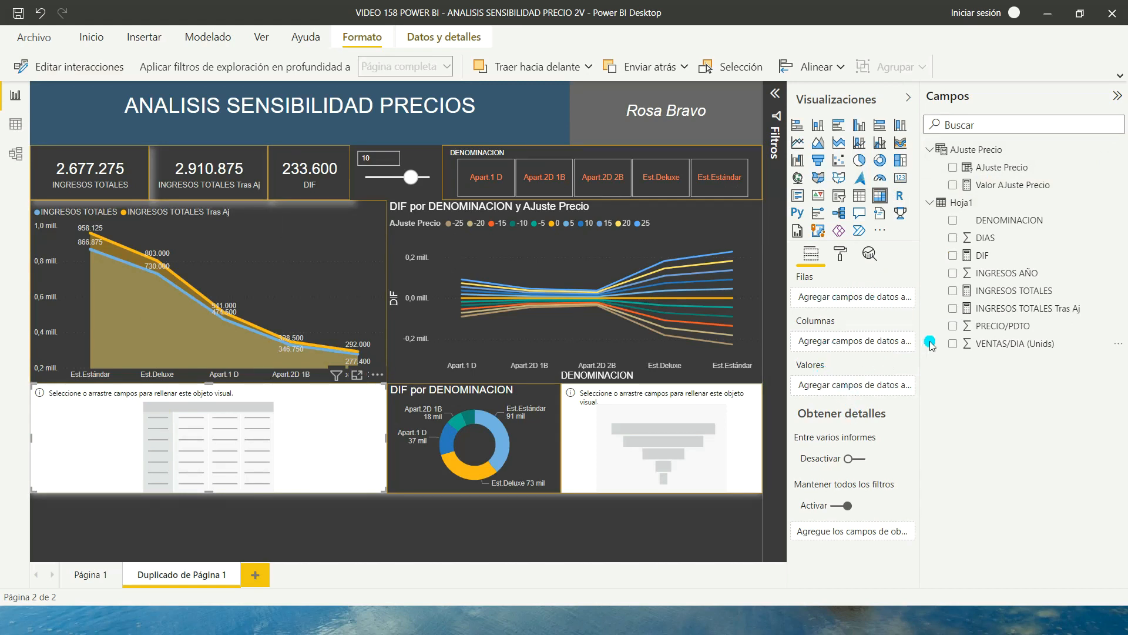
{"action": "left_click_drag", "start_coordinate": [1022, 303], "coordinate": [852, 393]}
{"action": "left_click_drag", "start_coordinate": [988, 316], "coordinate": [838, 400]}
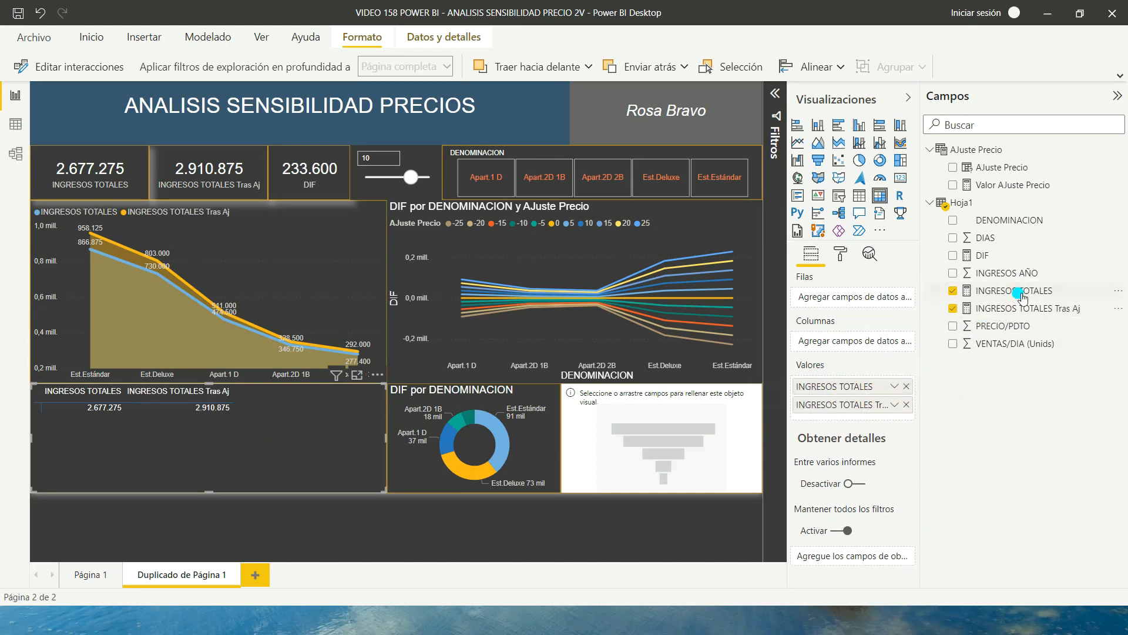
{"action": "left_click_drag", "start_coordinate": [986, 259], "coordinate": [849, 418]}
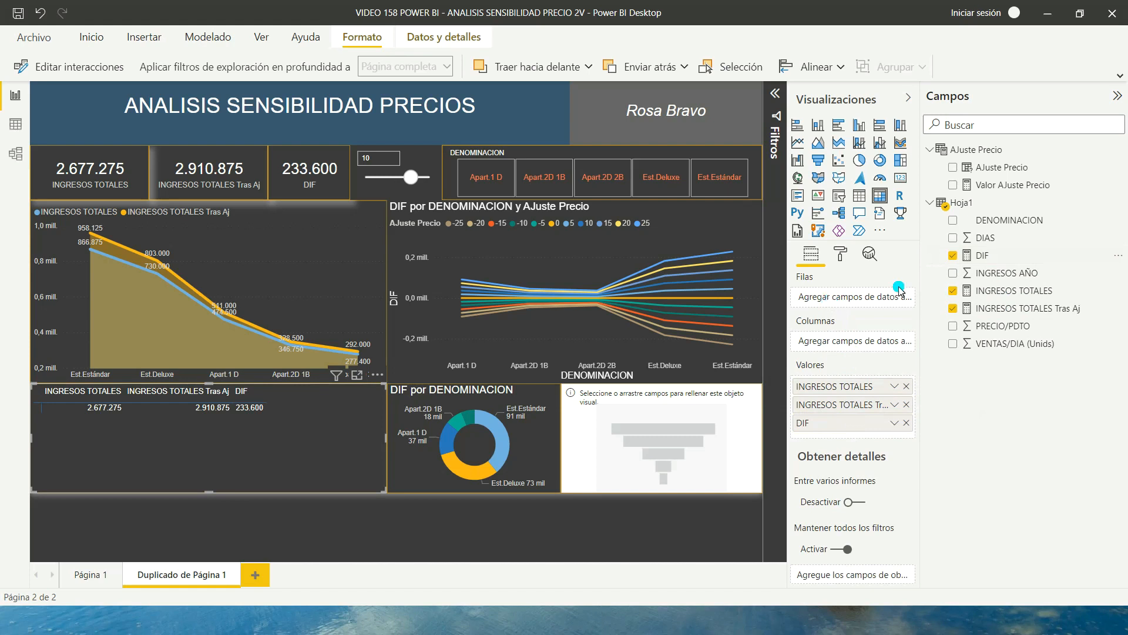
{"action": "left_click_drag", "start_coordinate": [1001, 221], "coordinate": [851, 297]}
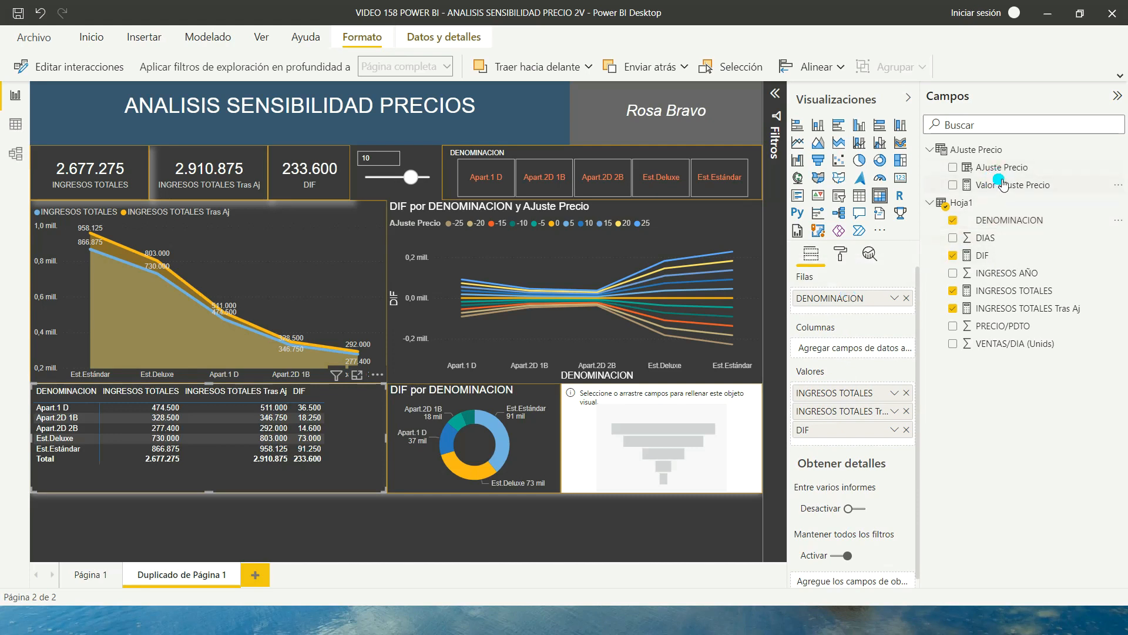
{"action": "left_click_drag", "start_coordinate": [999, 168], "coordinate": [830, 296]}
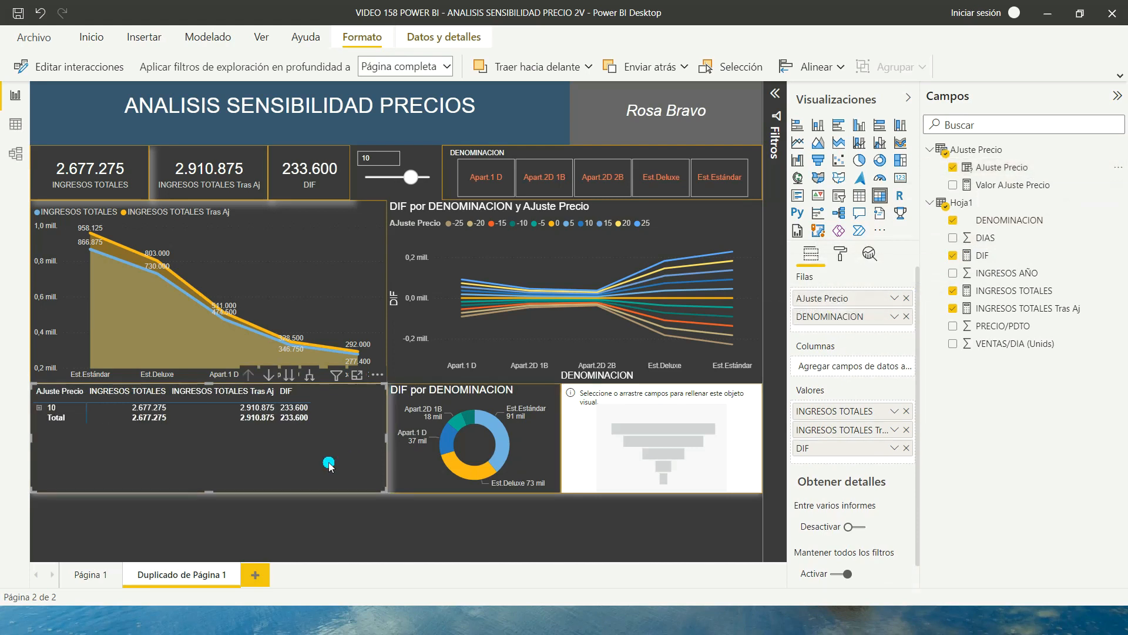
{"action": "left_click", "coordinate": [39, 407]}
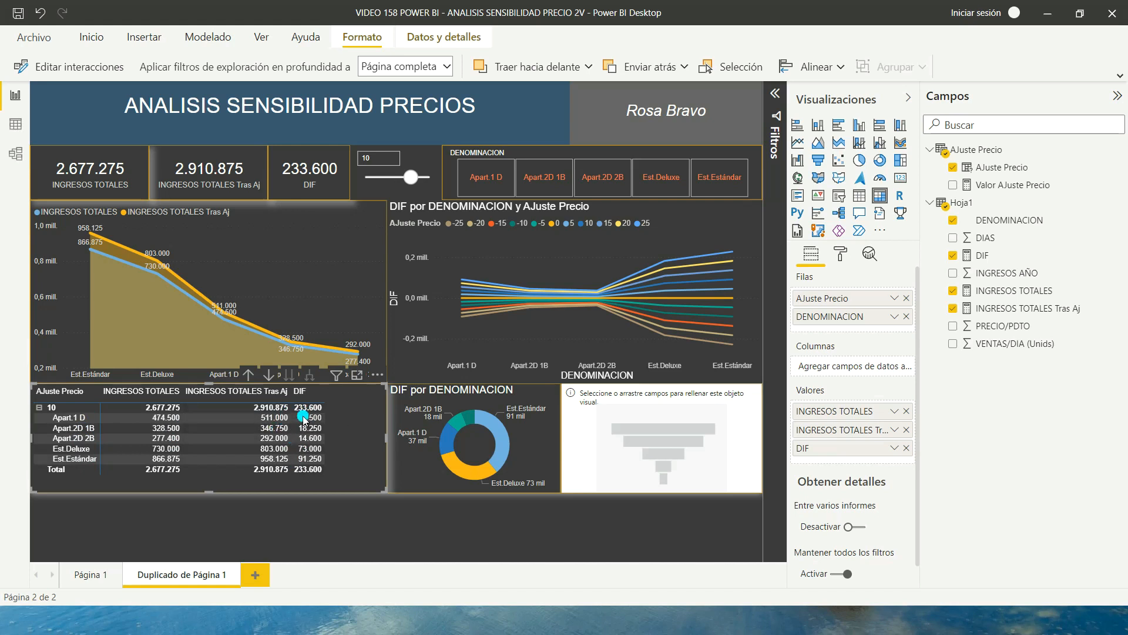
Turn on conditional font color for the matrix's INGRESOS TOTALES values.
{"action": "left_click", "coordinate": [841, 254]}
{"action": "scroll", "coordinate": [856, 461], "scroll_direction": "down", "scroll_amount": 2}
{"action": "left_click", "coordinate": [812, 497]}
{"action": "scroll", "coordinate": [835, 481], "scroll_direction": "down", "scroll_amount": 2}
{"action": "scroll", "coordinate": [842, 473], "scroll_direction": "down", "scroll_amount": 1}
{"action": "left_click", "coordinate": [853, 429]}
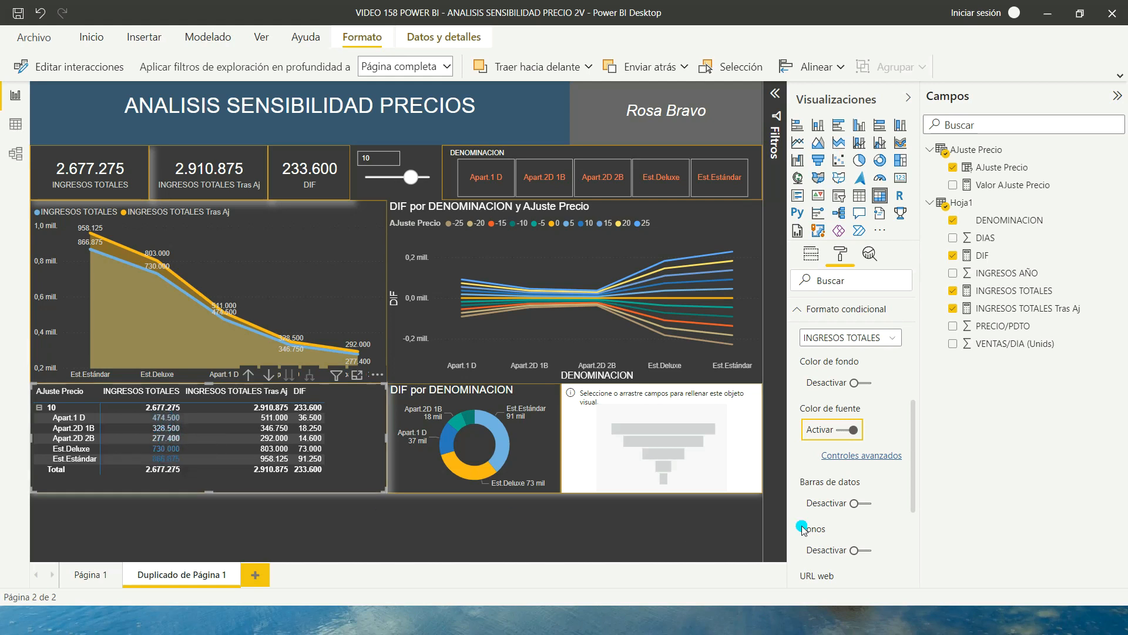
Turn on conditional font color for the matrix's INGRESOS TOTALES Tras Aj and DIF values.
{"action": "scroll", "coordinate": [864, 379], "scroll_direction": "up", "scroll_amount": 3}
{"action": "left_click", "coordinate": [867, 428]}
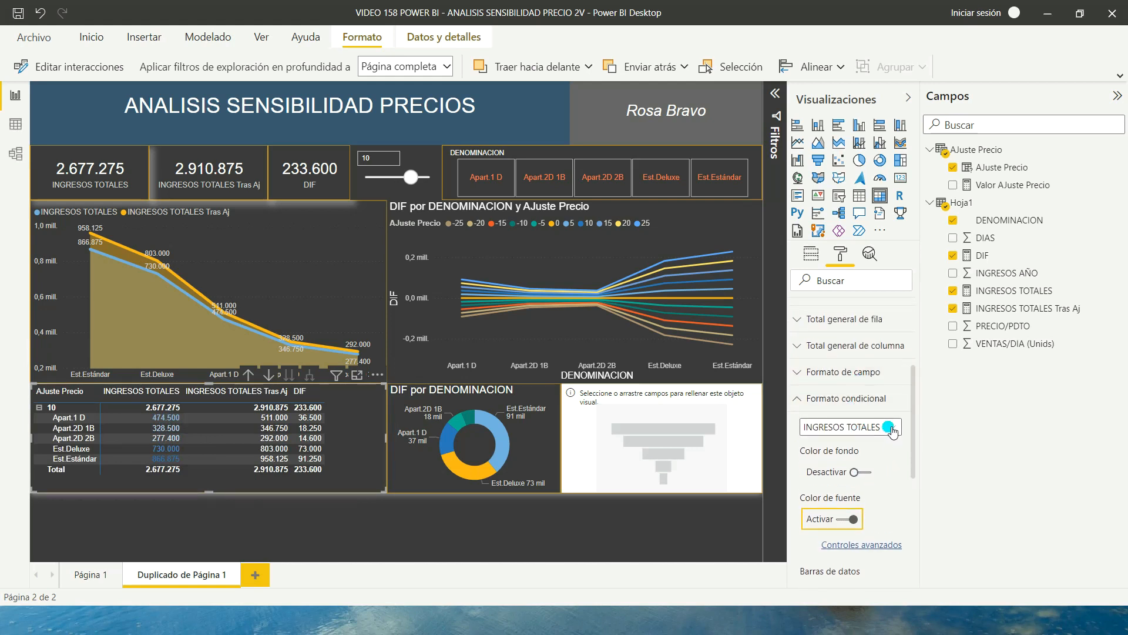
{"action": "left_click", "coordinate": [858, 462]}
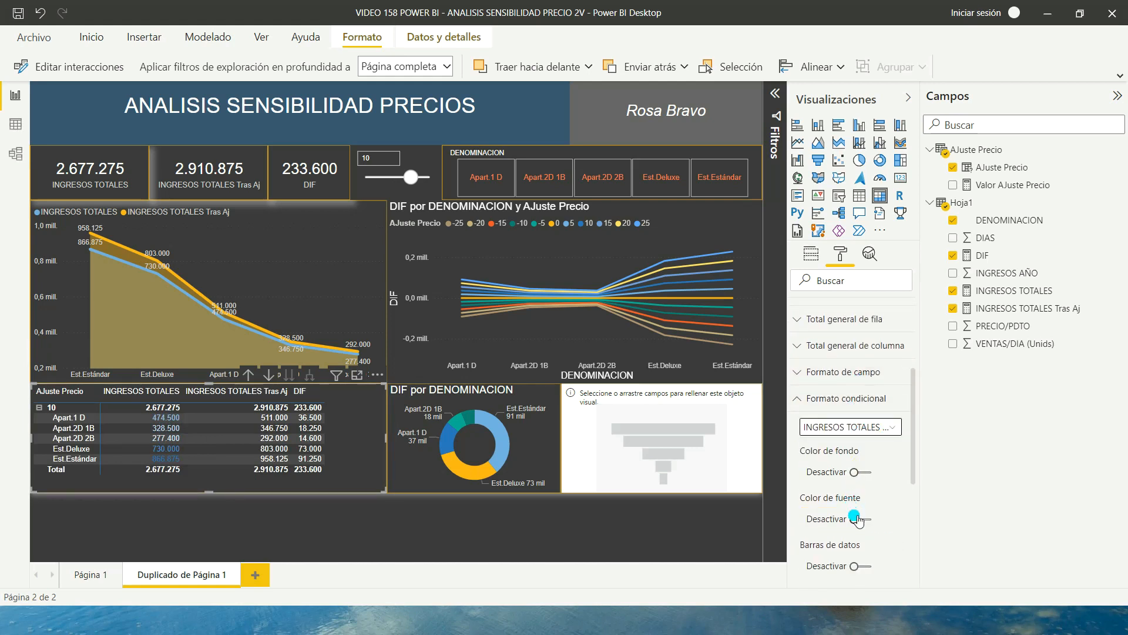
{"action": "left_click", "coordinate": [860, 520]}
{"action": "left_click", "coordinate": [867, 427]}
{"action": "left_click", "coordinate": [851, 477]}
{"action": "left_click", "coordinate": [867, 518]}
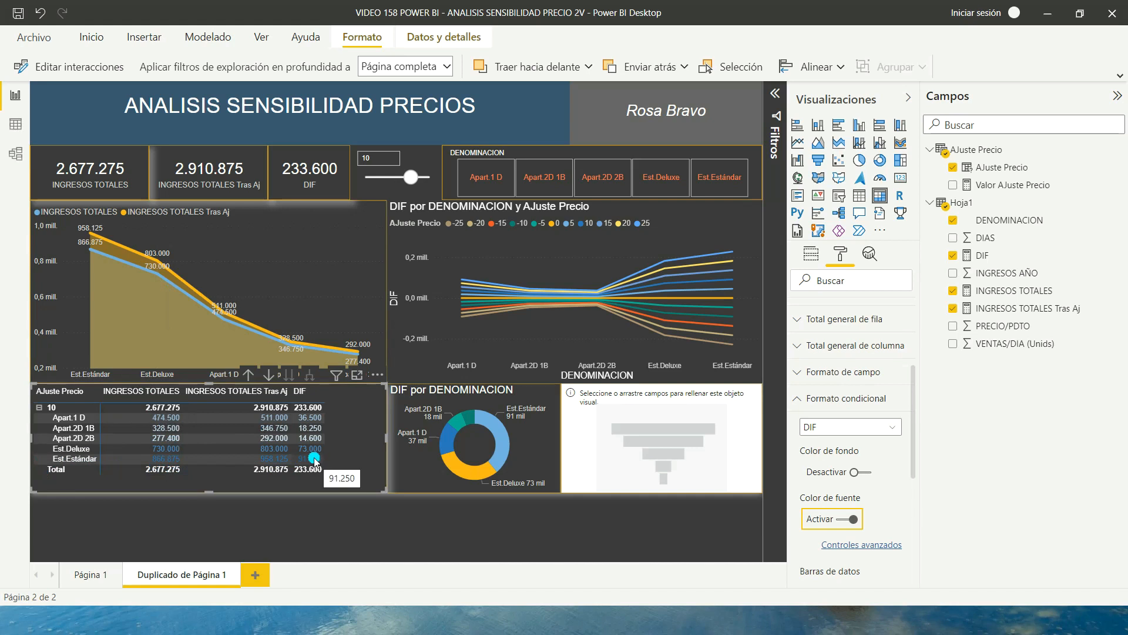
Fill the empty funnel chart with DIF as values and DENOMINACION as the group.
{"action": "left_click", "coordinate": [691, 408]}
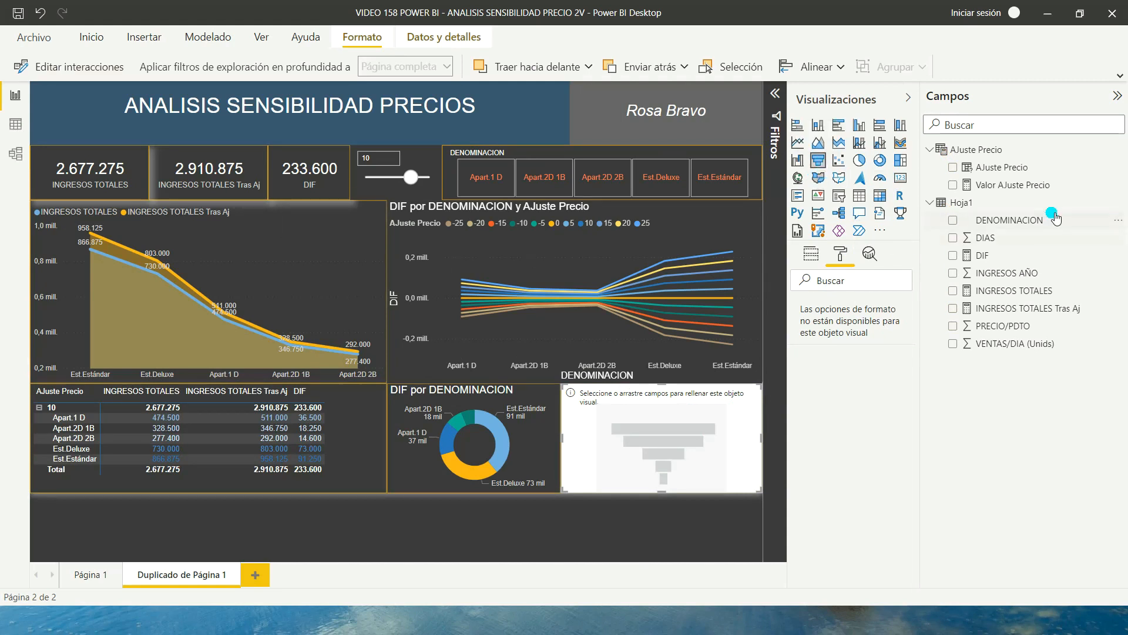
{"action": "left_click", "coordinate": [807, 257]}
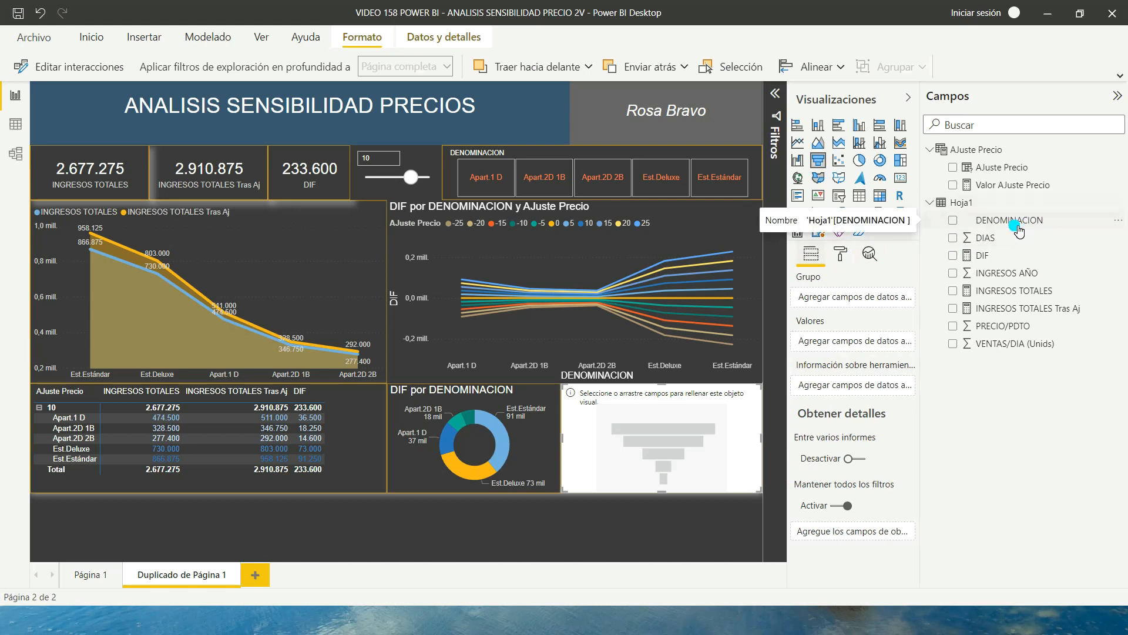
{"action": "left_click_drag", "start_coordinate": [986, 261], "coordinate": [846, 342]}
{"action": "left_click_drag", "start_coordinate": [1004, 220], "coordinate": [847, 298]}
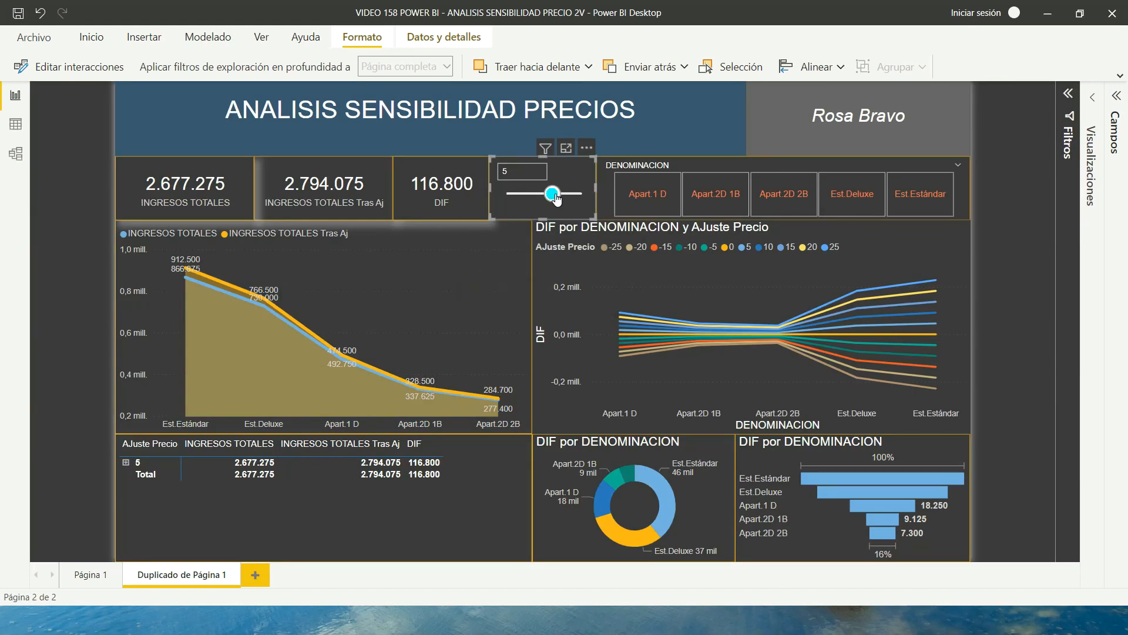
{"action": "left_click", "coordinate": [757, 192]}
{"action": "left_click", "coordinate": [464, 189]}
{"action": "left_click", "coordinate": [636, 200]}
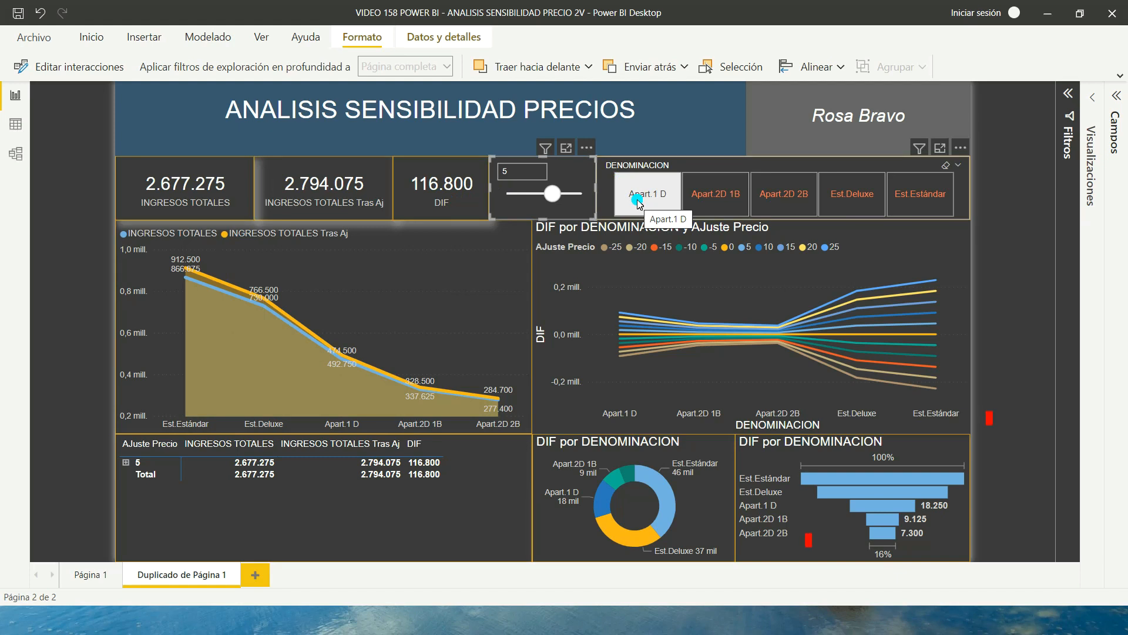
{"action": "left_click", "coordinate": [318, 188]}
{"action": "left_click", "coordinate": [200, 194]}
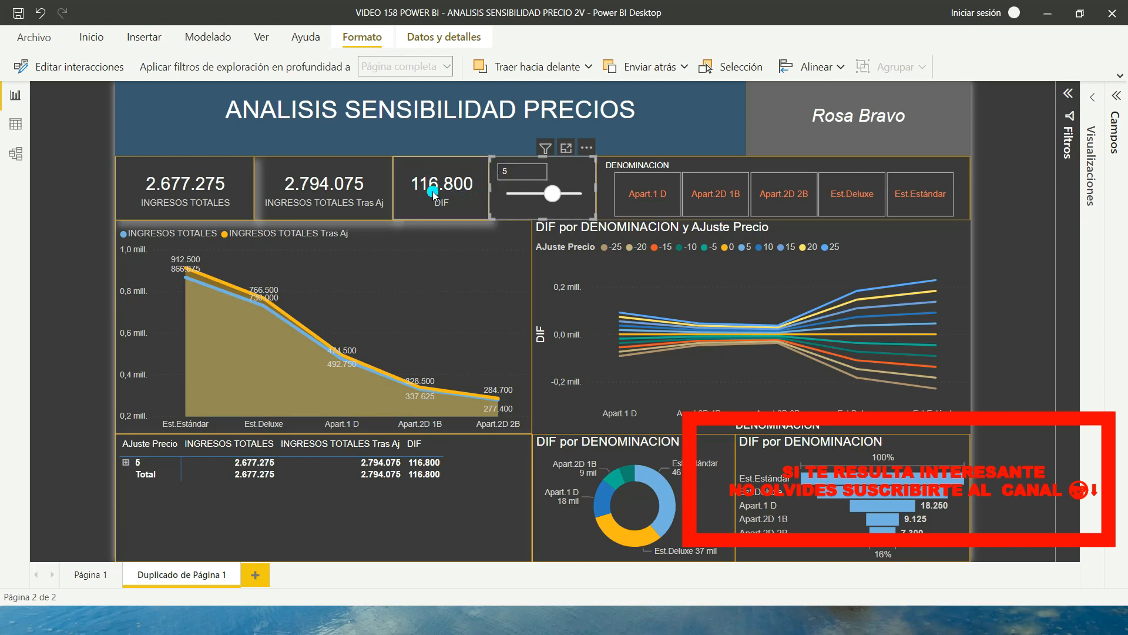
{"action": "left_click", "coordinate": [626, 202]}
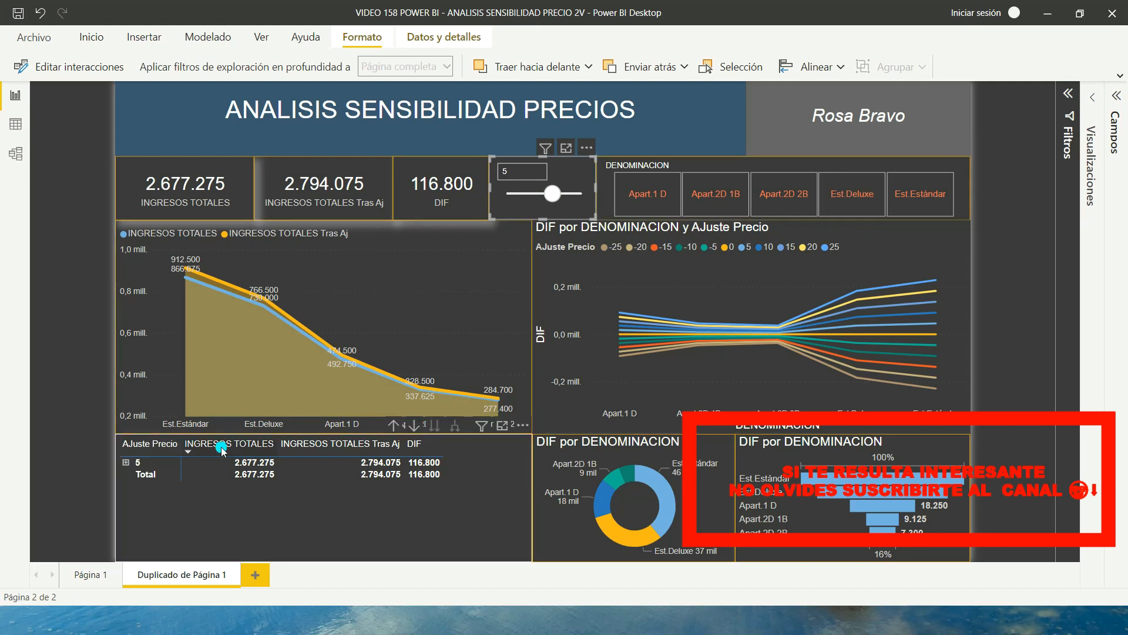
Expand the 5 row of the matrix and add DIF a second time as the last of its values.
{"action": "left_click", "coordinate": [126, 461]}
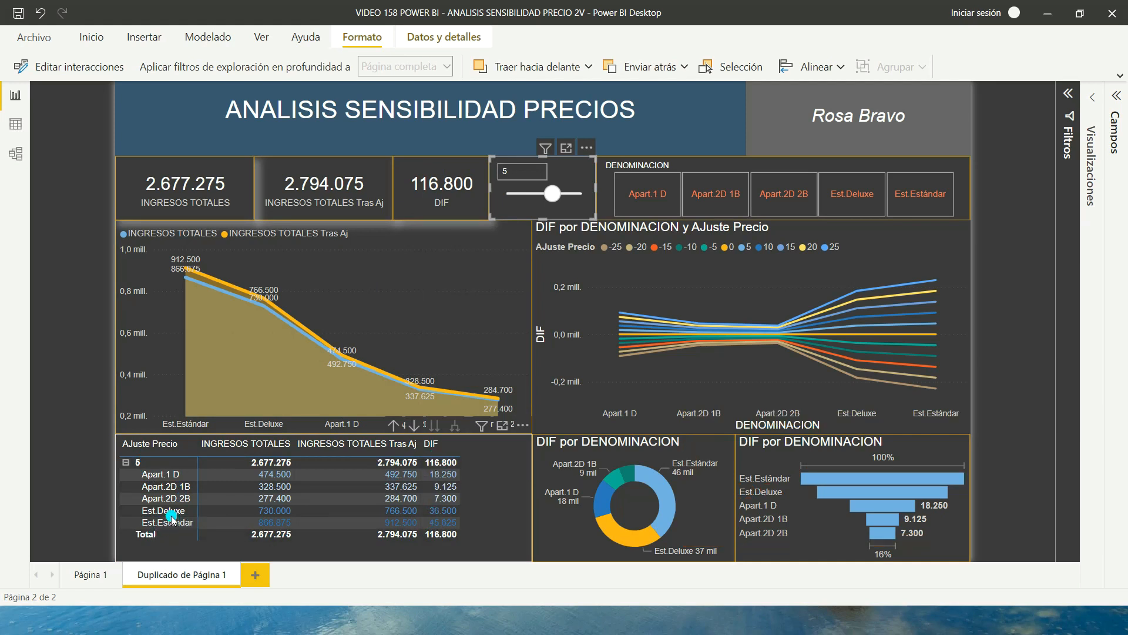
{"action": "mouse_move", "coordinate": [449, 480]}
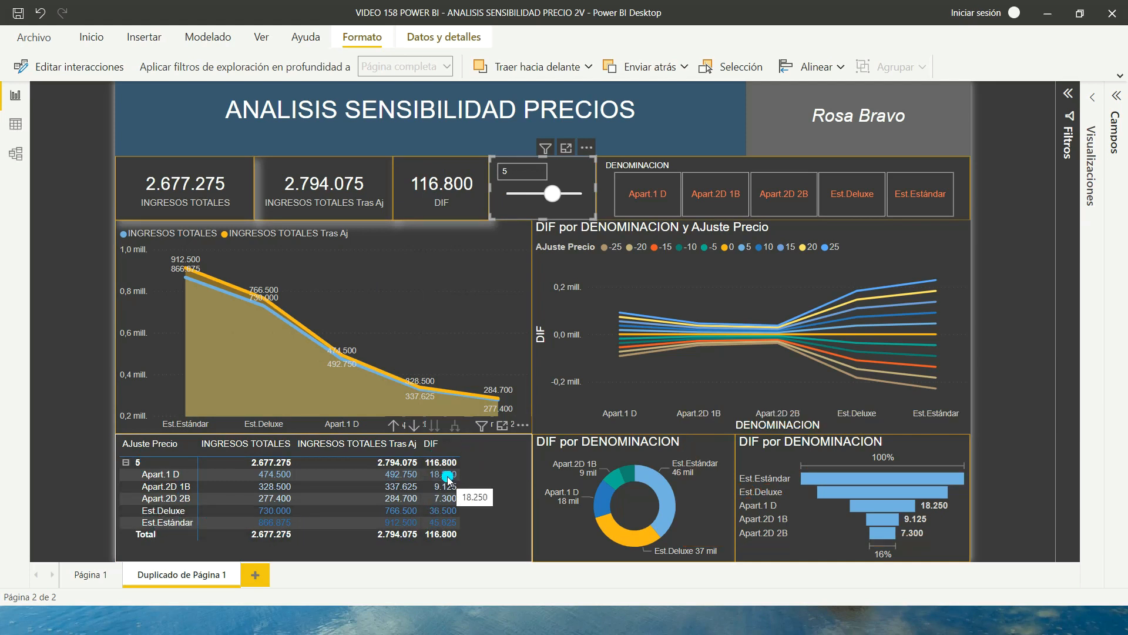
{"action": "left_click", "coordinate": [1093, 98]}
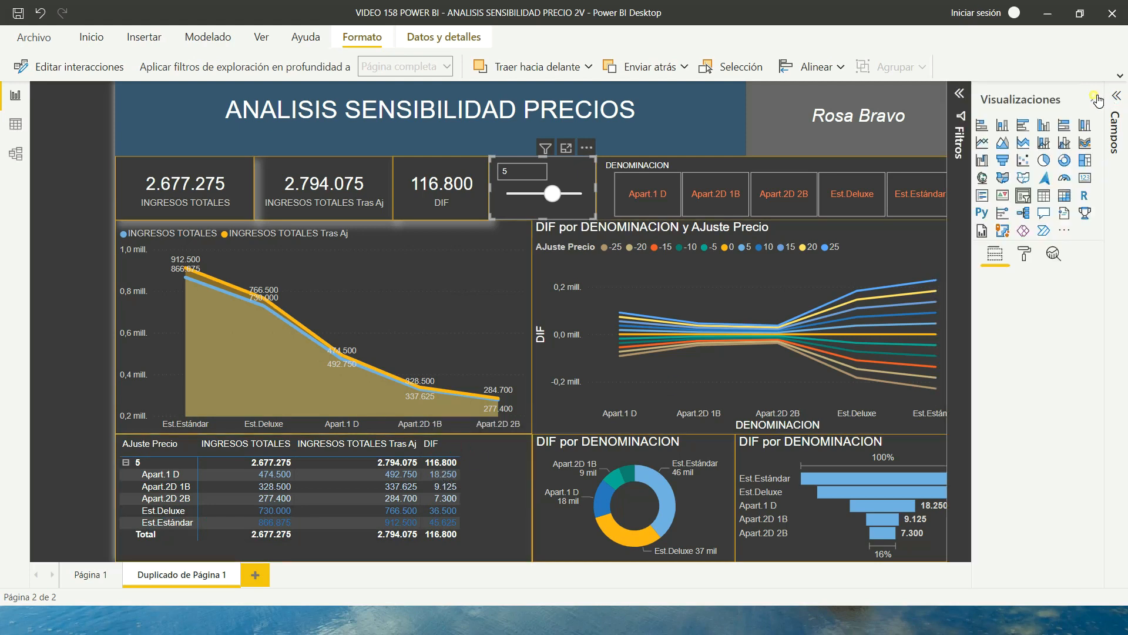
{"action": "left_click", "coordinate": [1118, 97]}
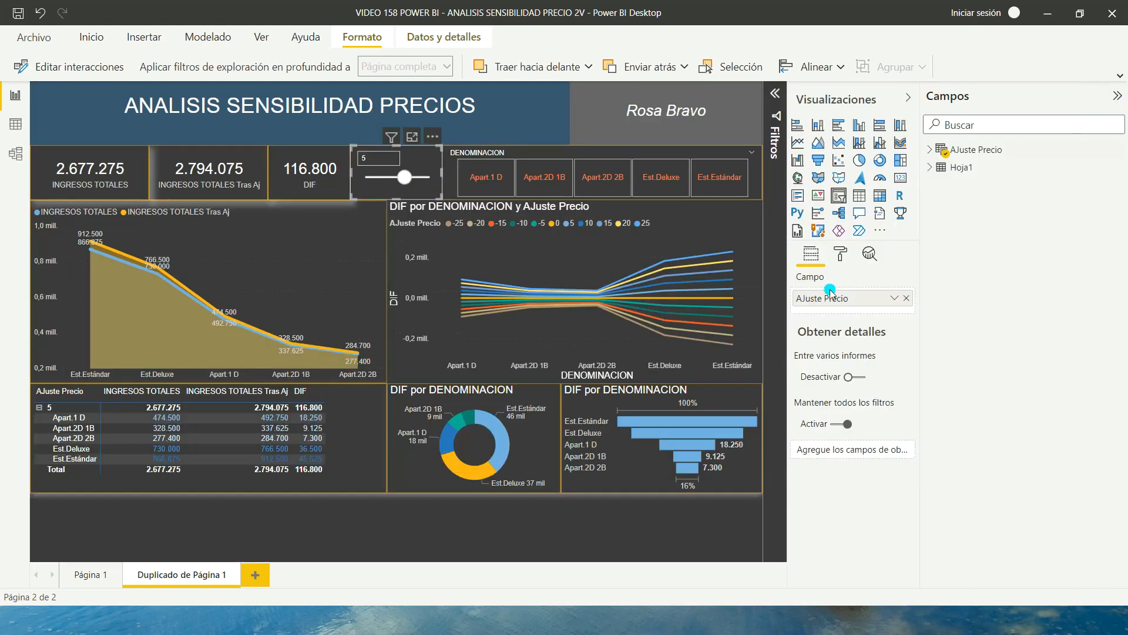
{"action": "left_click", "coordinate": [356, 413]}
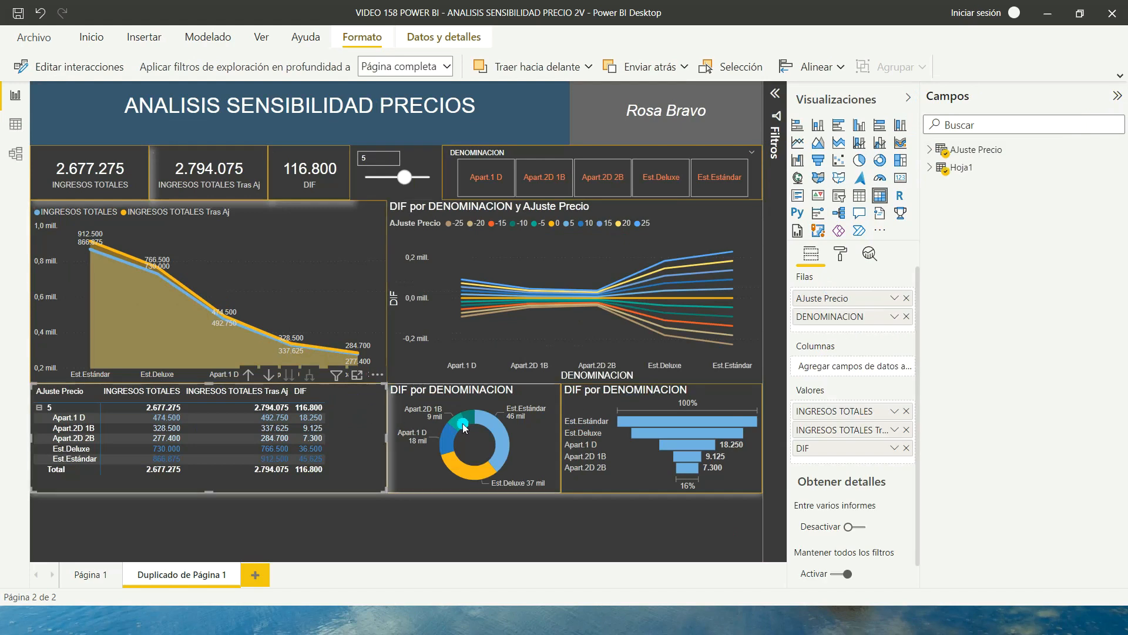
{"action": "left_click", "coordinate": [935, 168]}
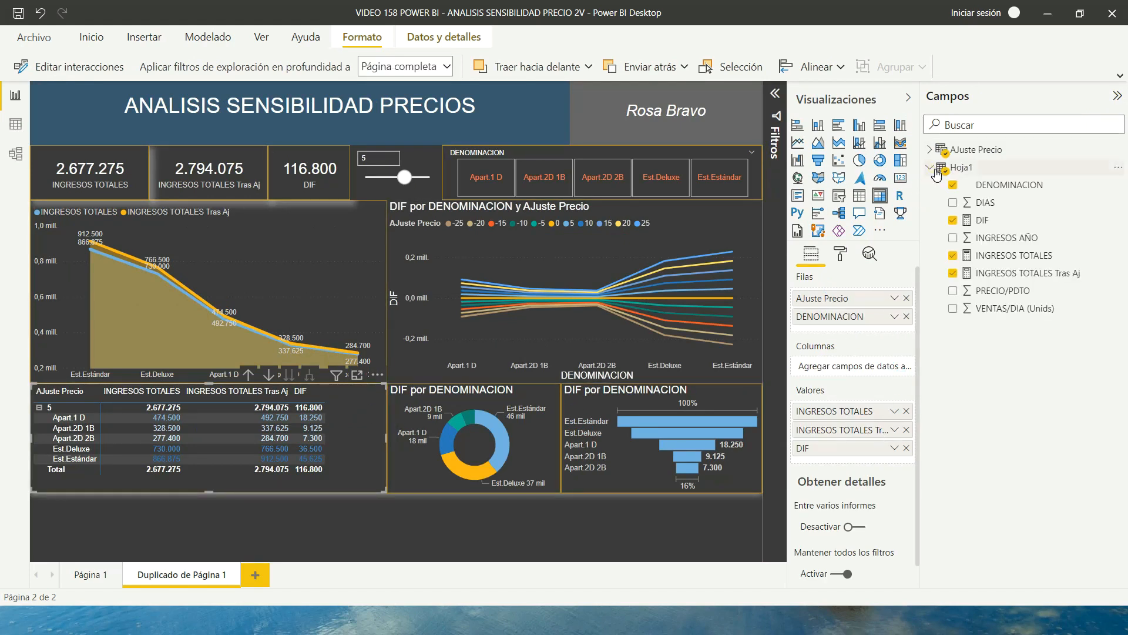
{"action": "left_click_drag", "start_coordinate": [982, 220], "coordinate": [832, 465]}
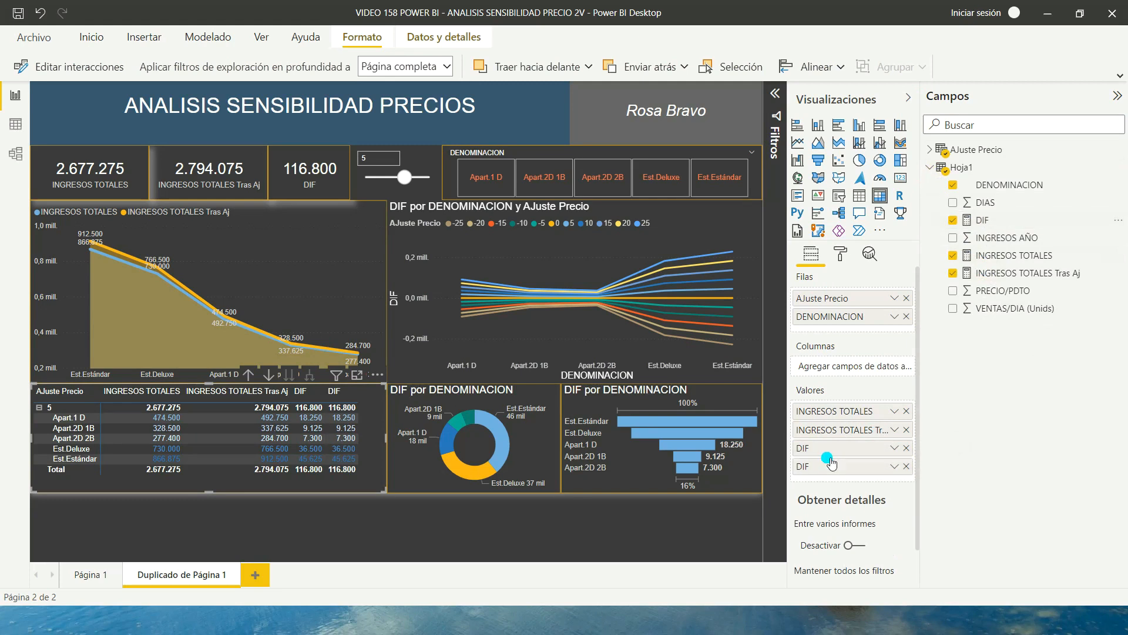
Show the matrix's second DIF value as a percentage of the column total.
{"action": "left_click", "coordinate": [896, 468]}
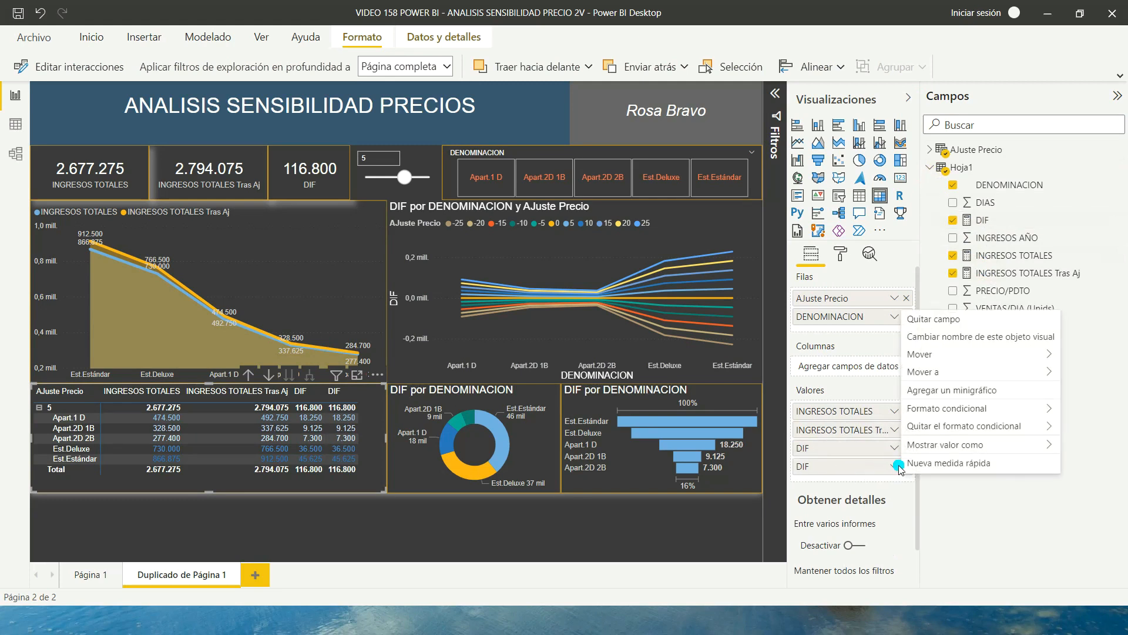
{"action": "left_click", "coordinate": [945, 446]}
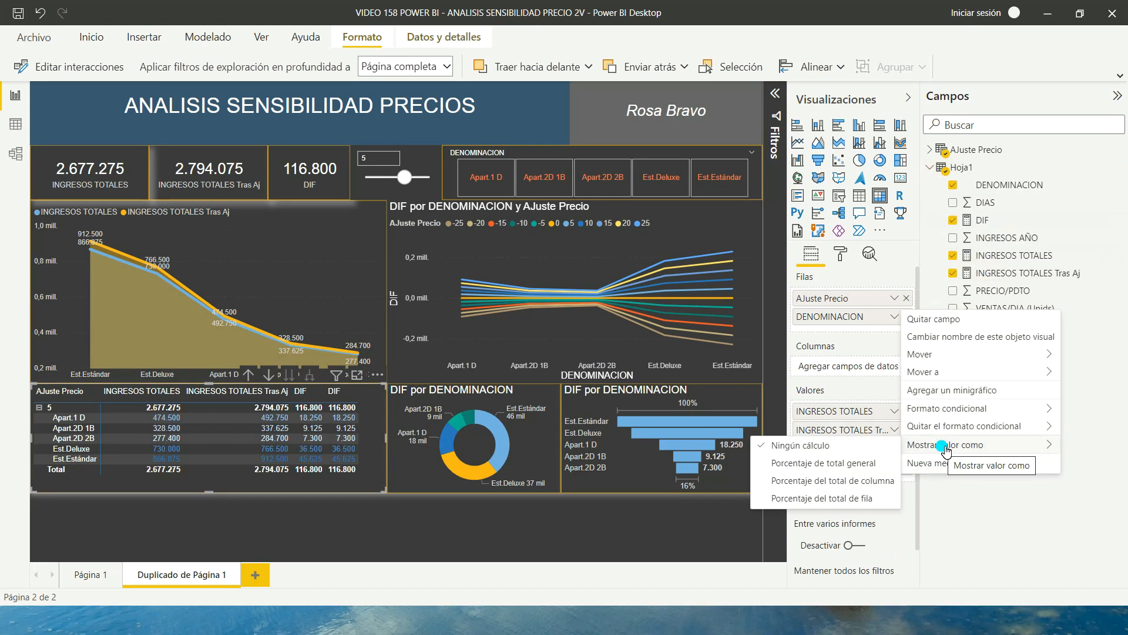
{"action": "left_click", "coordinate": [824, 481]}
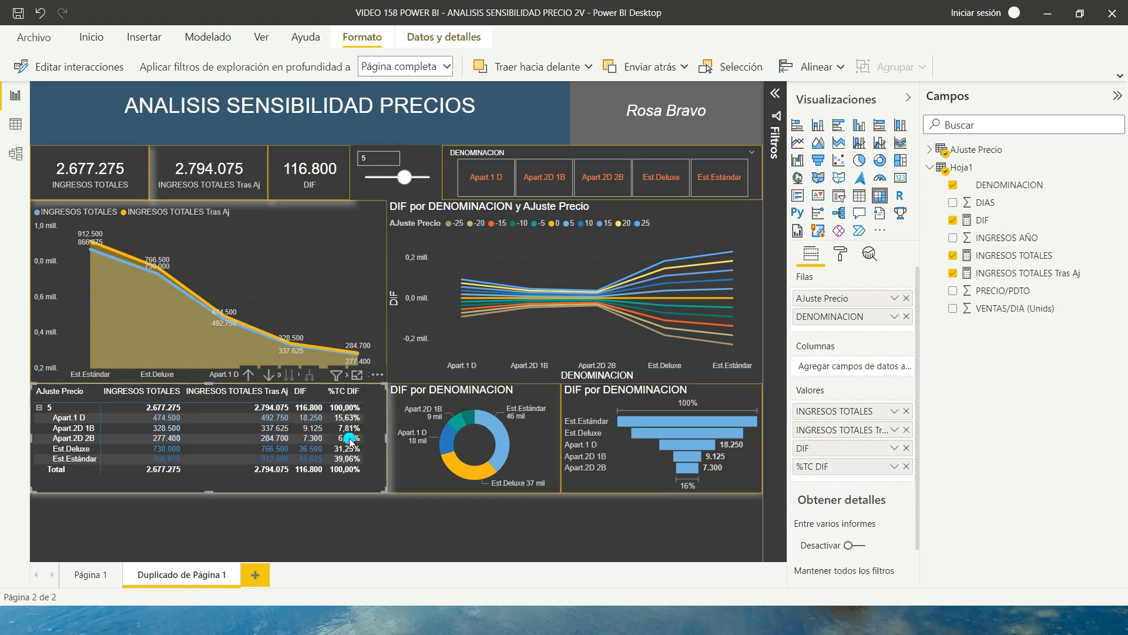
Turn on conditional font color for the matrix's %TC DIF values and collapse the side panes.
{"action": "left_click", "coordinate": [841, 253]}
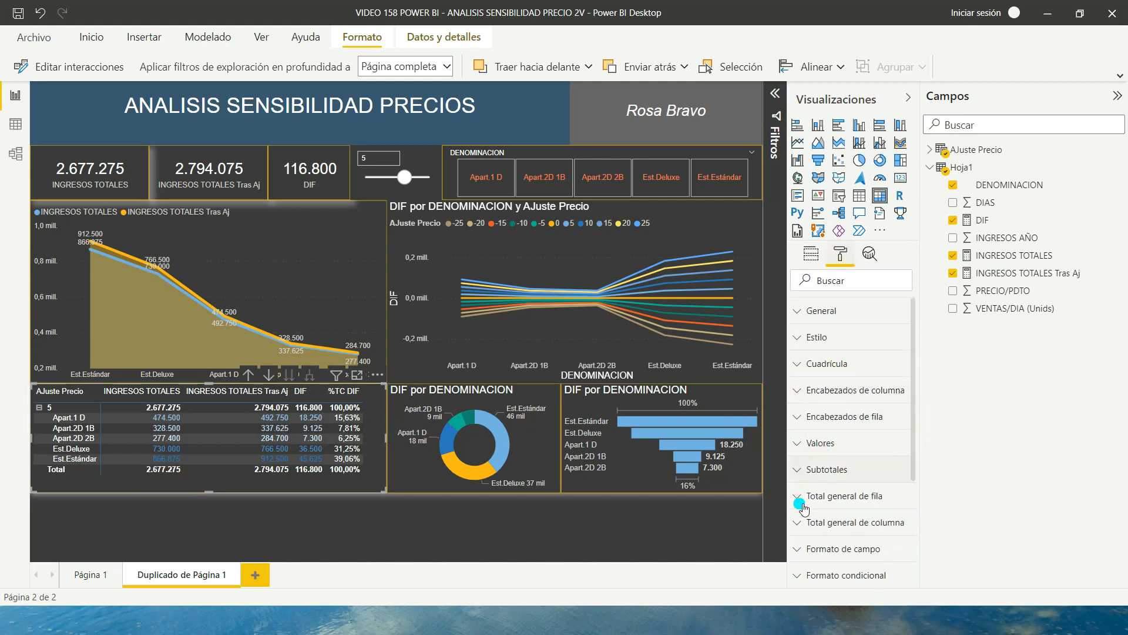
{"action": "left_click", "coordinate": [800, 575]}
{"action": "scroll", "coordinate": [844, 474], "scroll_direction": "down", "scroll_amount": 2}
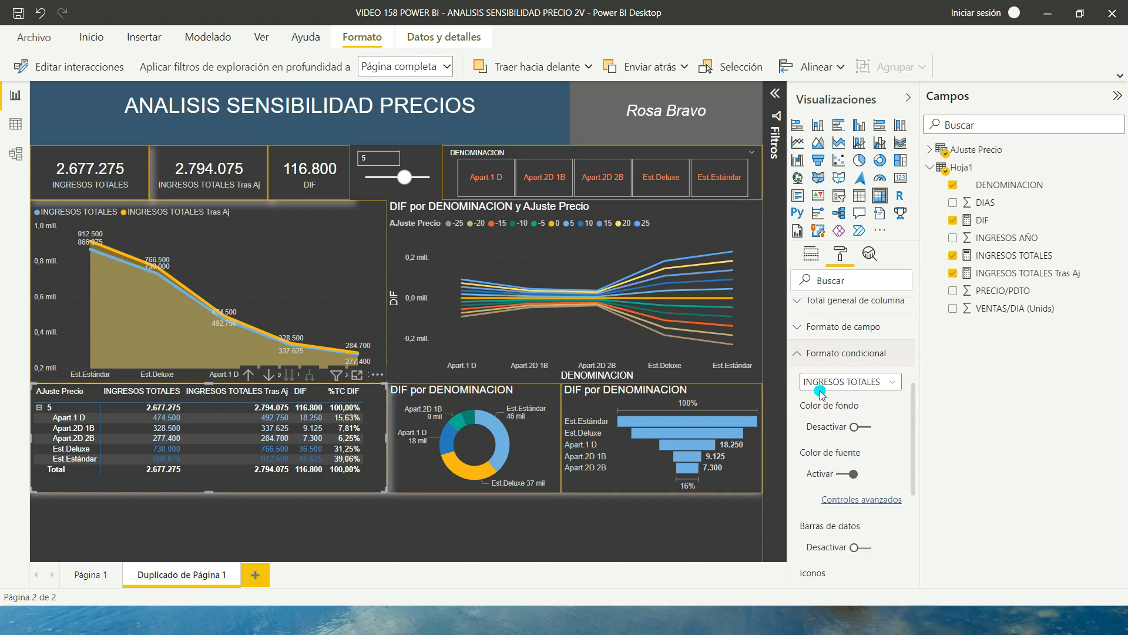
{"action": "left_click", "coordinate": [870, 381]}
{"action": "left_click", "coordinate": [822, 448]}
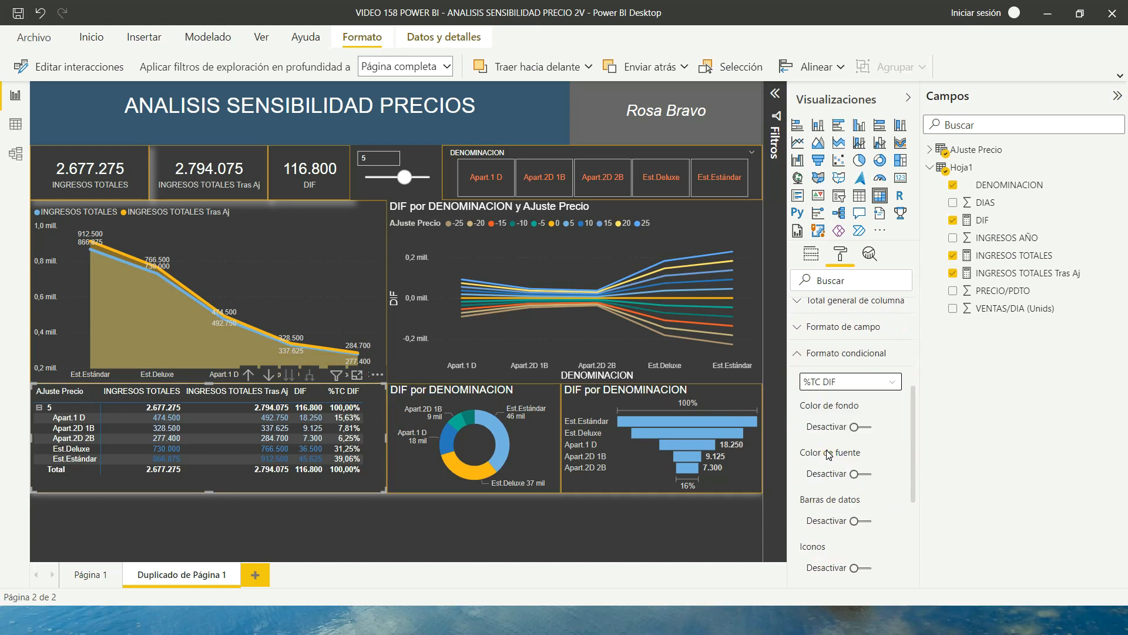
{"action": "left_click", "coordinate": [862, 474]}
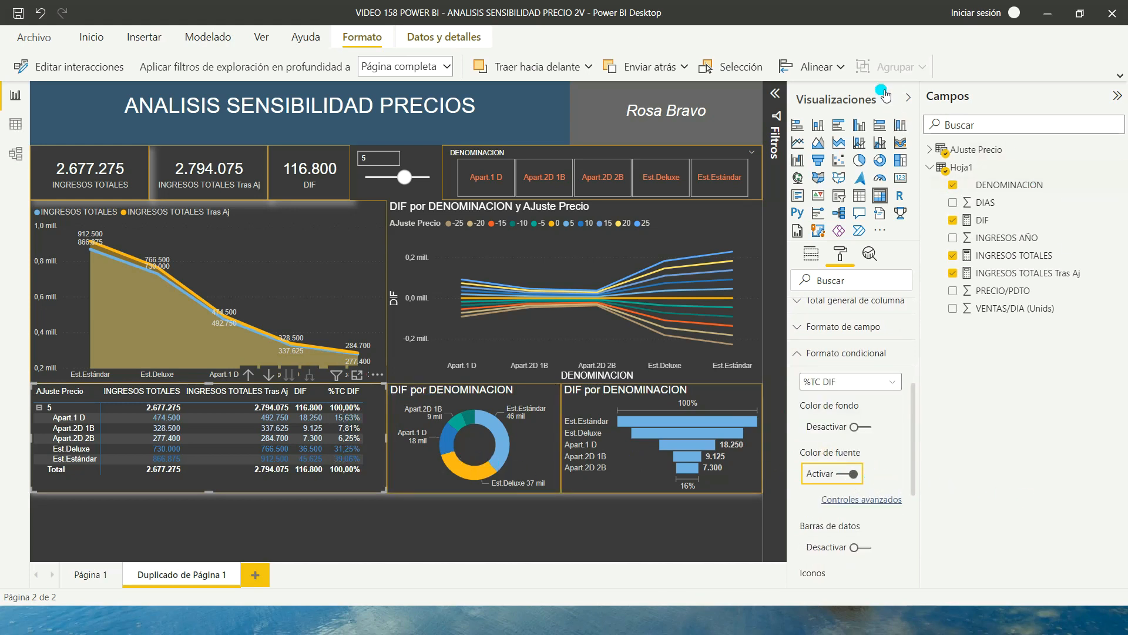
{"action": "left_click", "coordinate": [908, 97]}
{"action": "left_click", "coordinate": [1119, 97]}
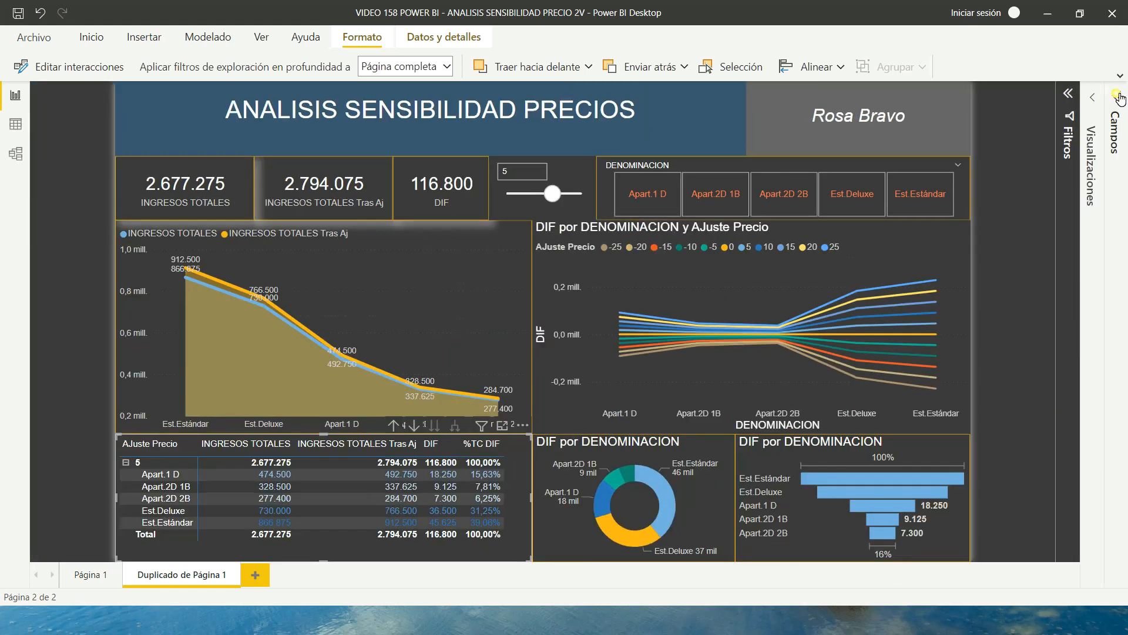
Examine DIF at each price adjustment for Apart.2D 1B and Est.Deluxe in the line chart.
{"action": "mouse_move", "coordinate": [283, 320]}
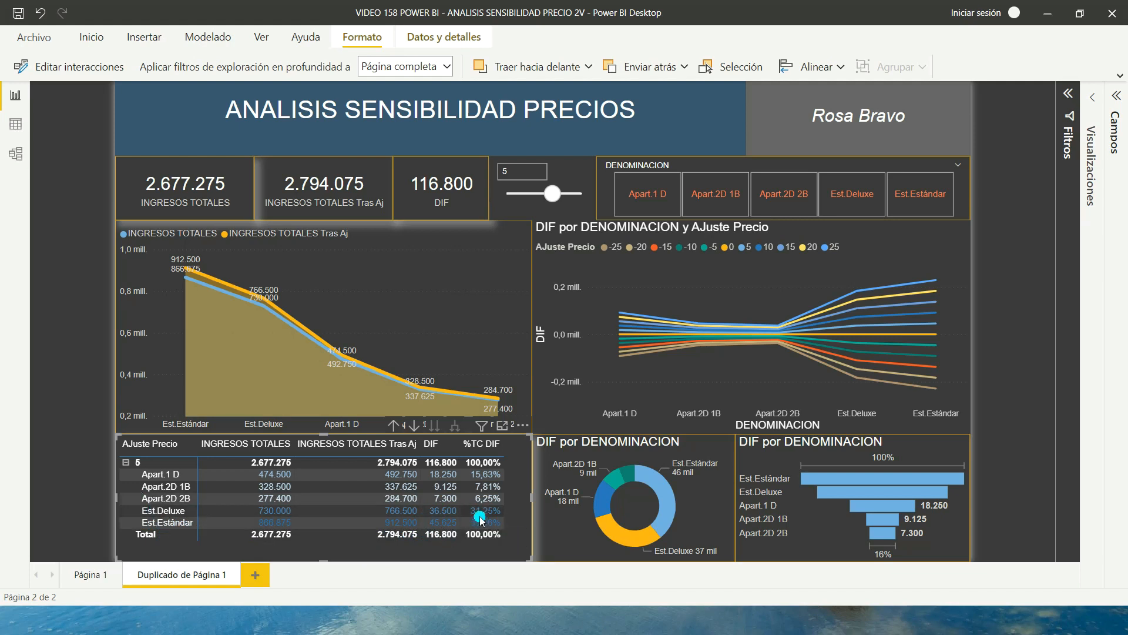
{"action": "left_click", "coordinate": [938, 170]}
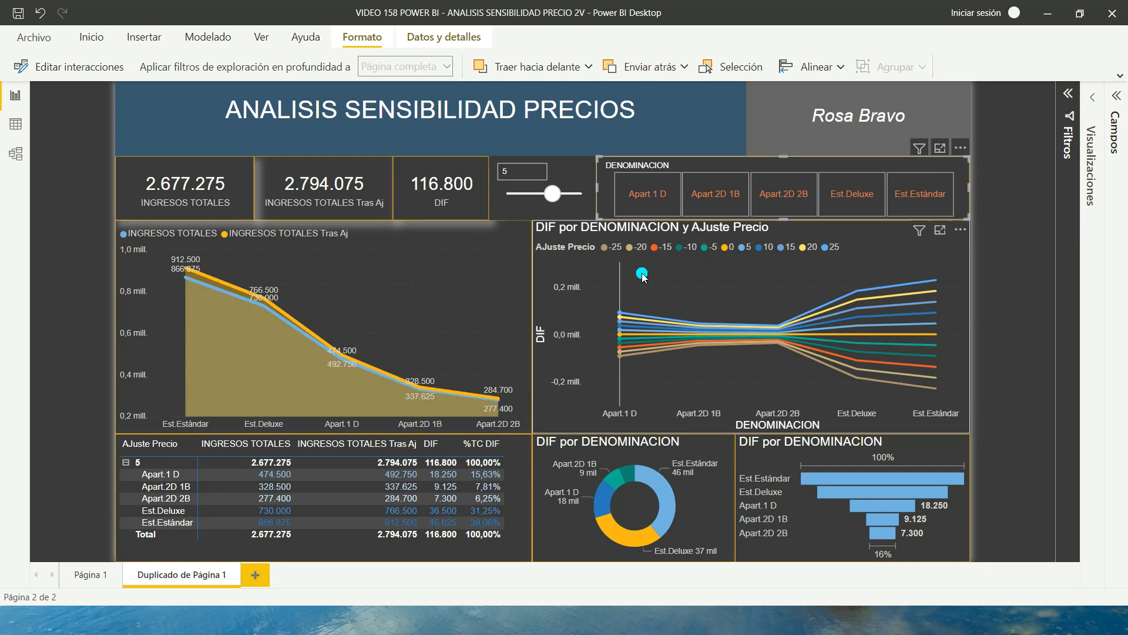
{"action": "mouse_move", "coordinate": [642, 274]}
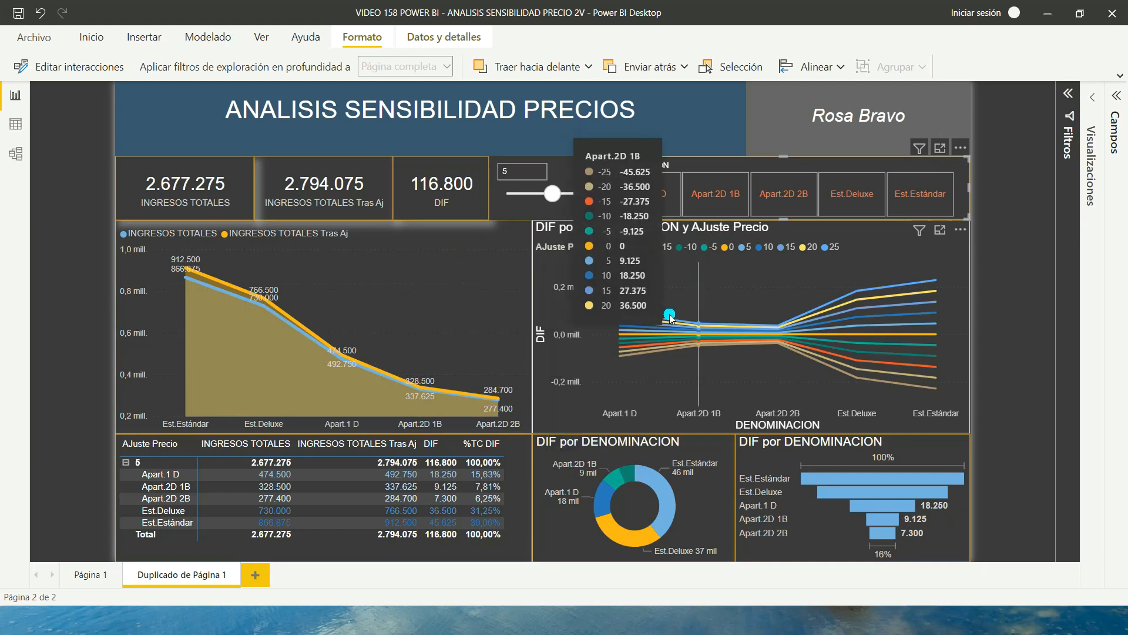
{"action": "mouse_move", "coordinate": [789, 321]}
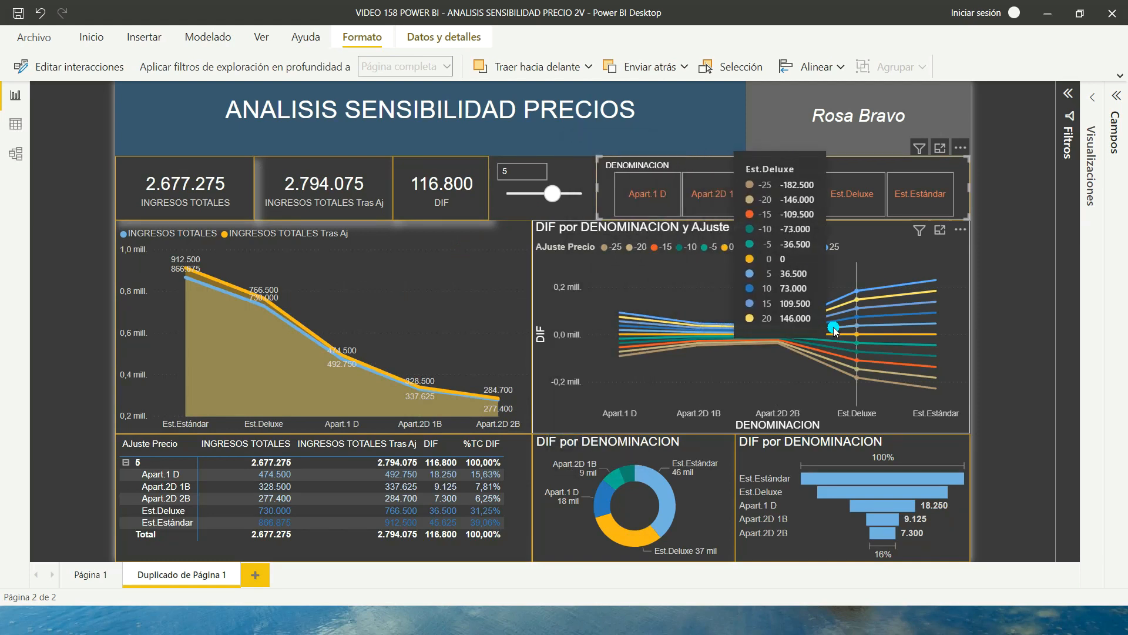